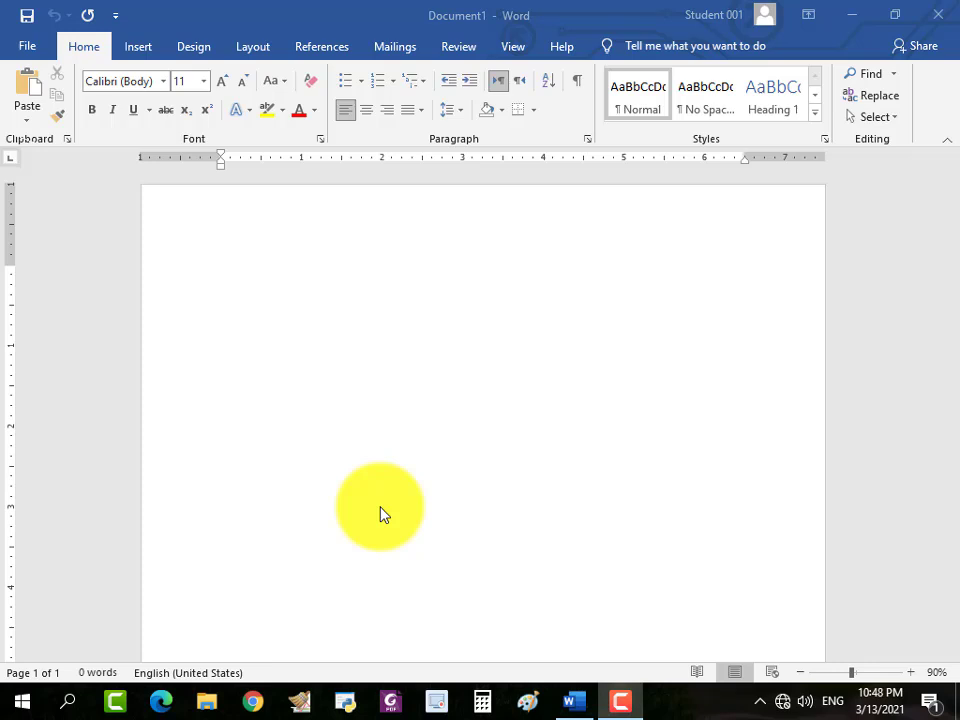
pyautogui.click(620, 702)
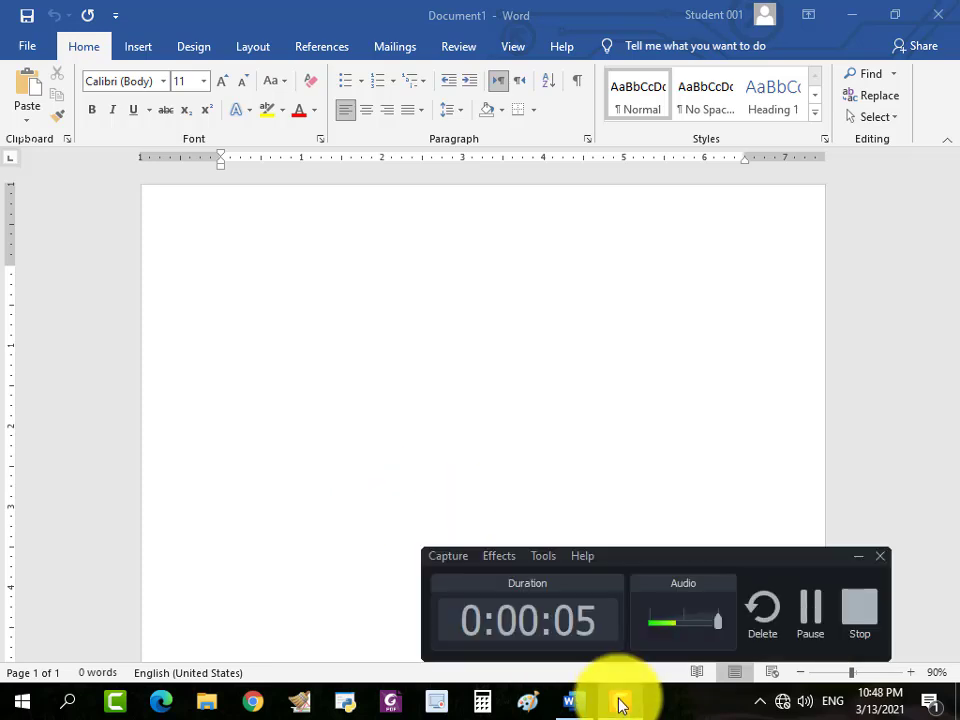
pyautogui.click(620, 702)
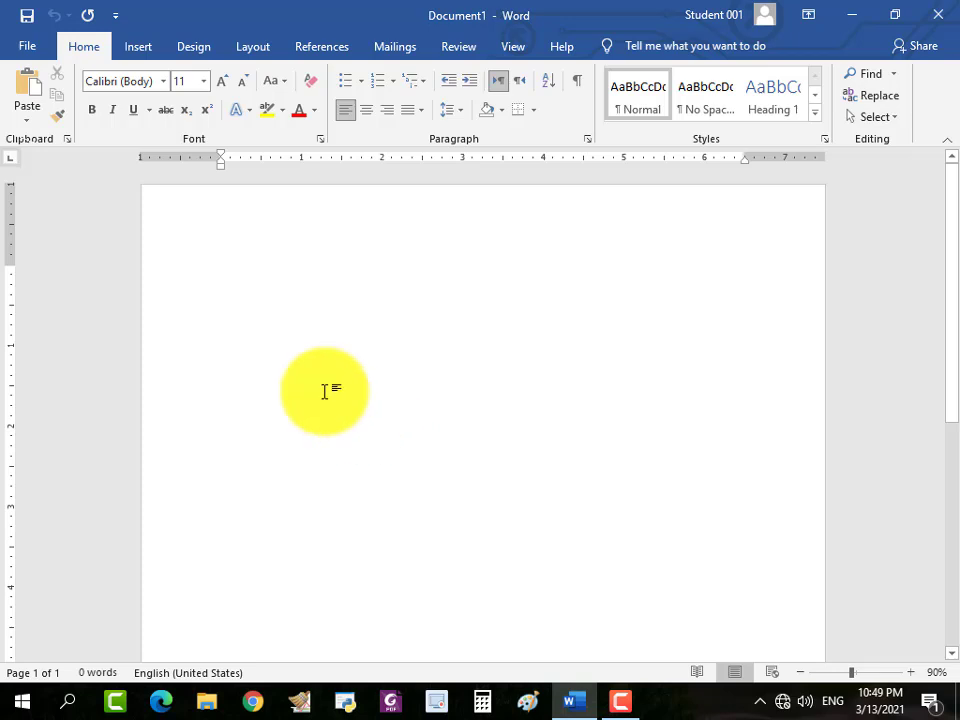
pyautogui.click(27, 52)
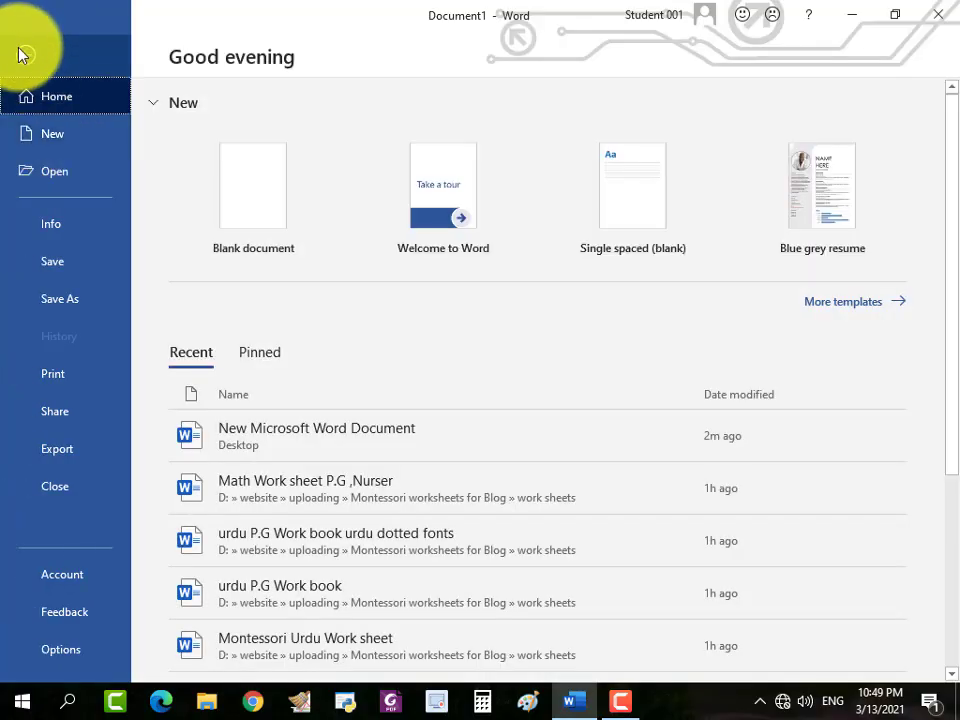
pyautogui.click(22, 40)
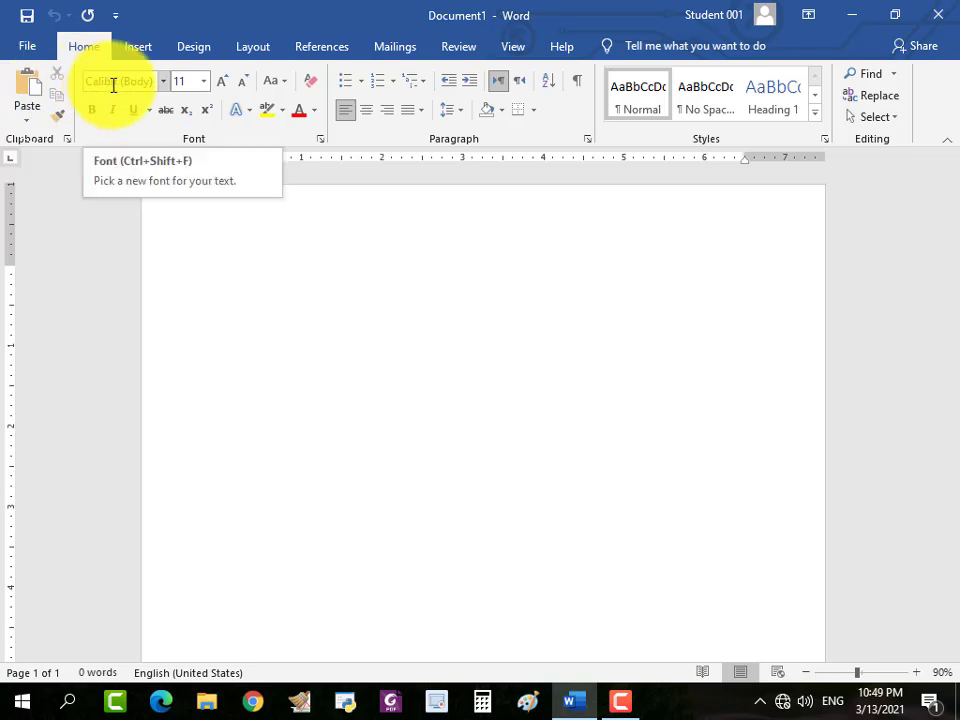
pyautogui.click(628, 704)
pyautogui.click(811, 617)
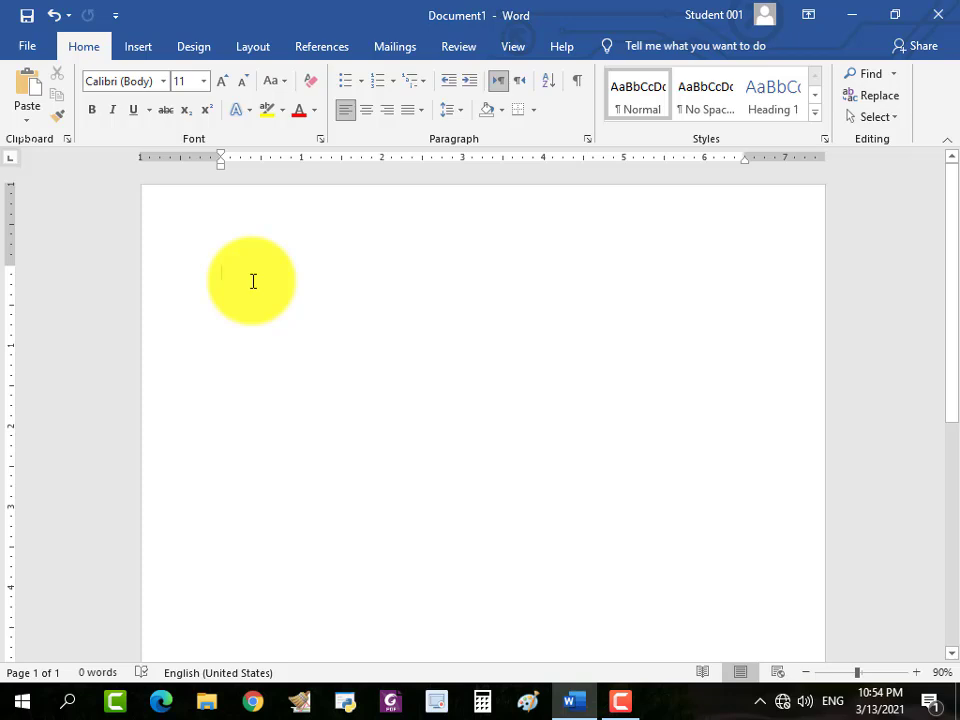
pyautogui.write('anbnmabmnaXBZAXBMNAXB')
pyautogui.press('BackSpace')
pyautogui.press('BackSpace')
pyautogui.press('BackSpace')
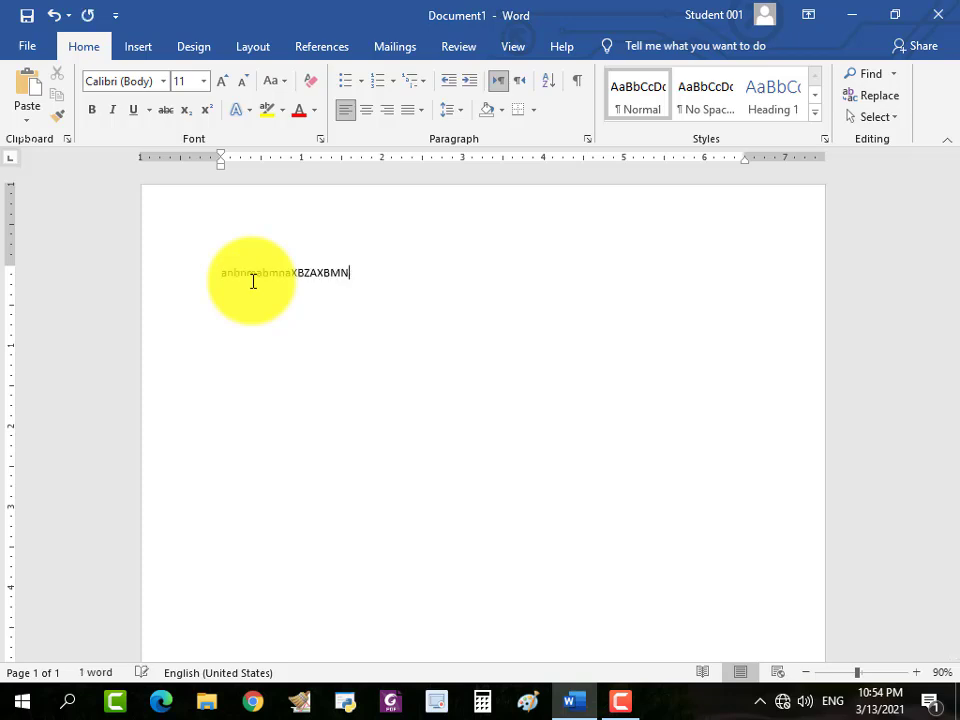
pyautogui.press('BackSpace')
pyautogui.press('BackSpace')
pyautogui.press('BackSpace')
pyautogui.press('BackSpace')
pyautogui.press('BackSpace')
pyautogui.press('BackSpace')
pyautogui.press('BackSpace')
pyautogui.press('BackSpace')
pyautogui.press('BackSpace')
pyautogui.press('BackSpace')
pyautogui.press('BackSpace')
pyautogui.press('BackSpace')
pyautogui.press('BackSpace')
pyautogui.press('BackSpace')
pyautogui.press('BackSpace')
# Generate sample paragraphs in the blank document with the formula =RAND().
pyautogui.write('=RAND')
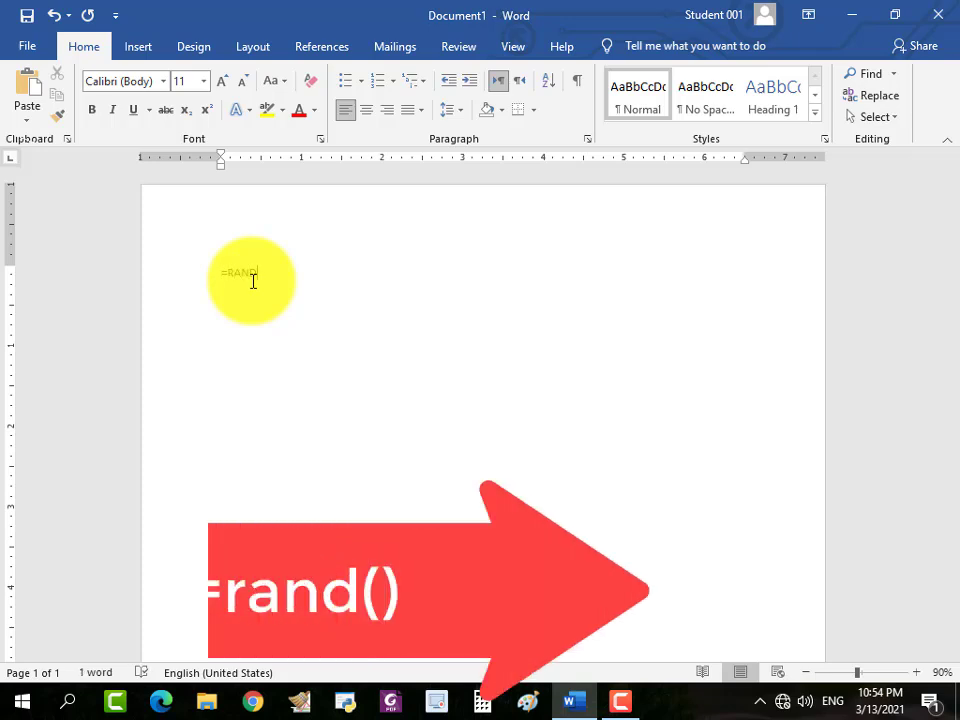
pyautogui.write('()')
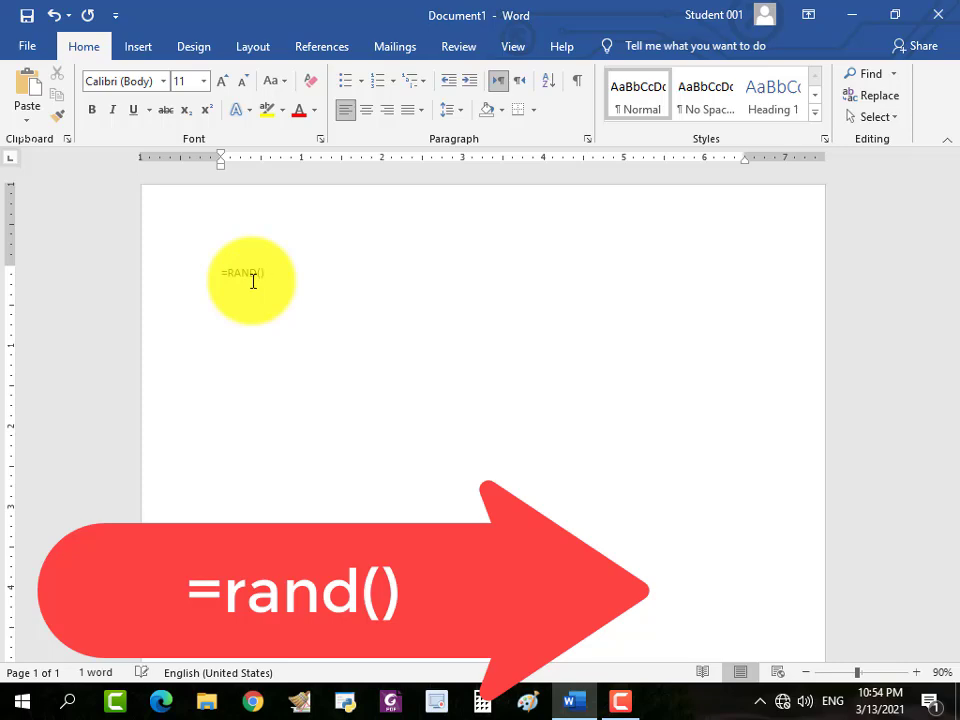
pyautogui.press('Return')
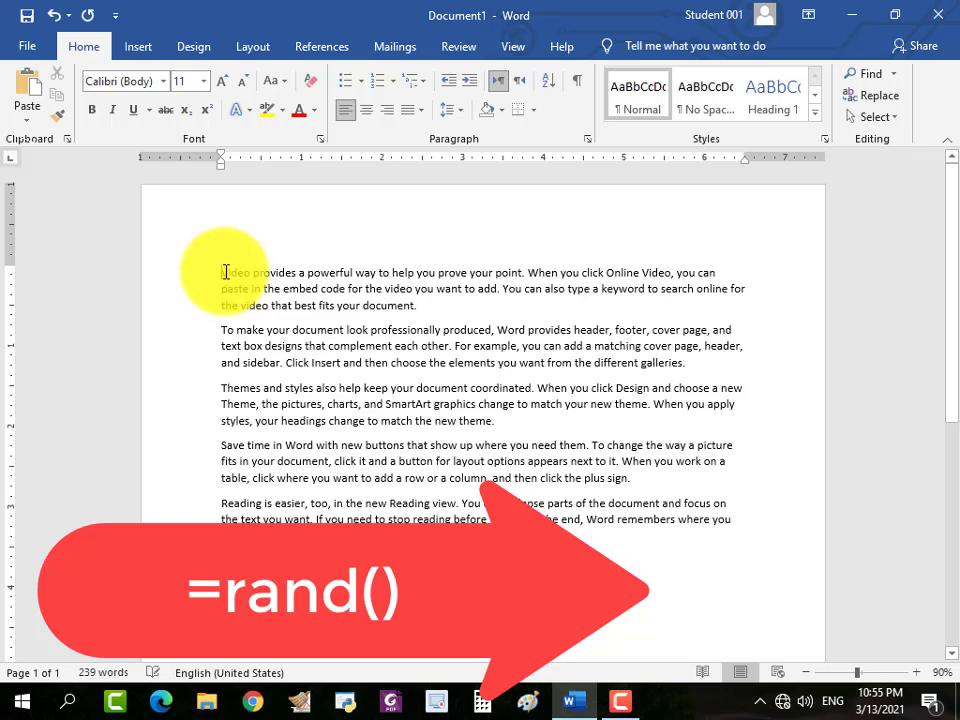
pyautogui.click(222, 273)
pyautogui.press('Return')
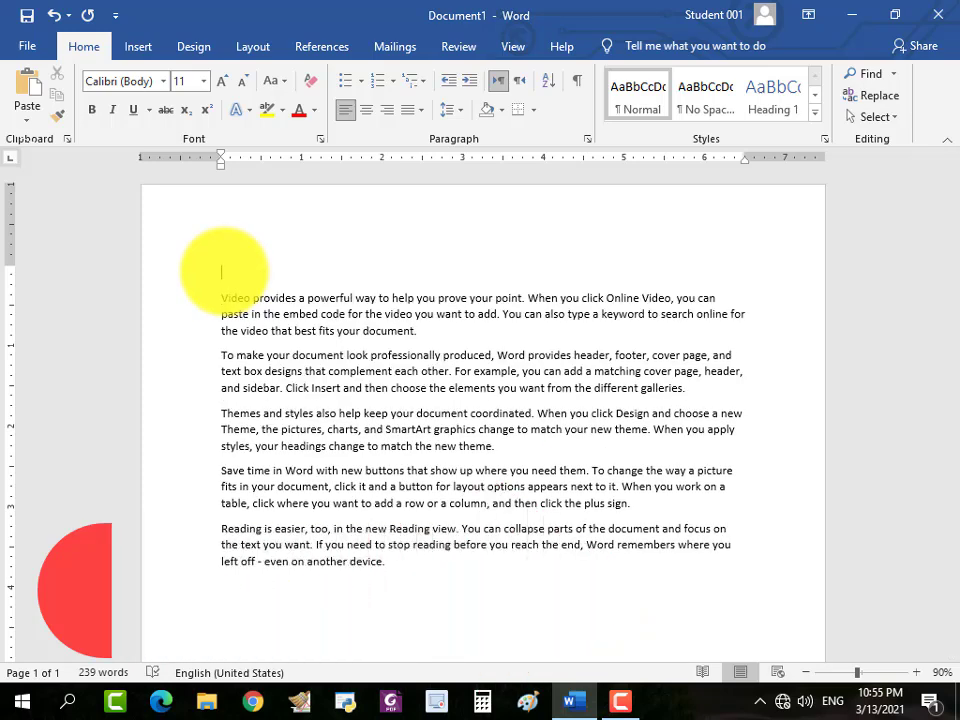
pyautogui.hotkey('ctrl', 'z')
# Change the font of the first line, from "Video provides" through "you can", to Berlin Sans FB Demi.
pyautogui.moveTo(222, 275); pyautogui.dragTo(716, 272)
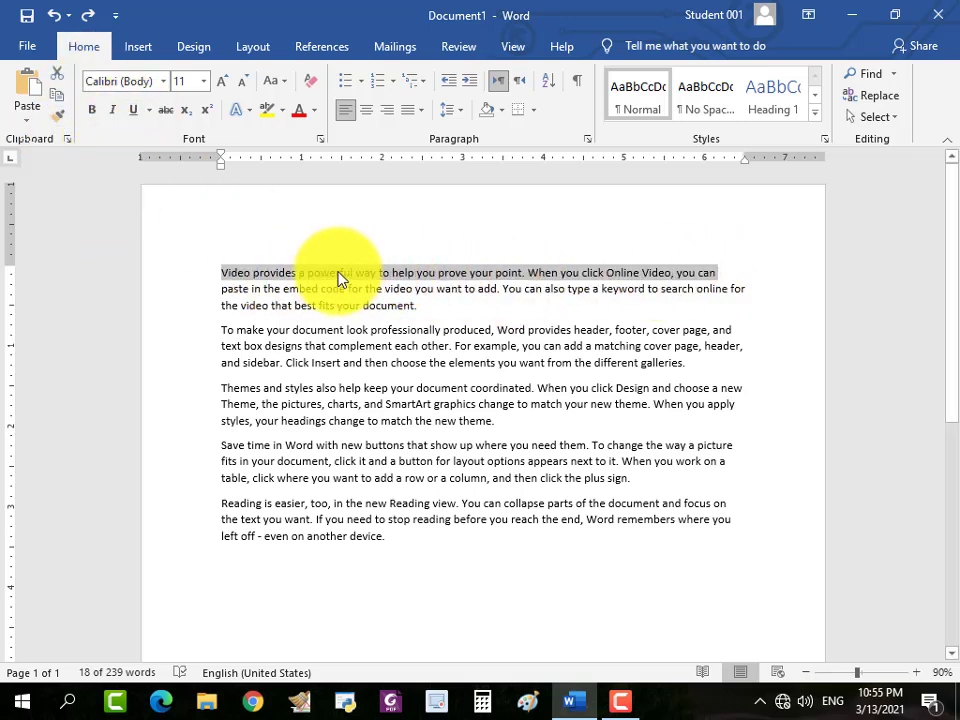
pyautogui.click(225, 275)
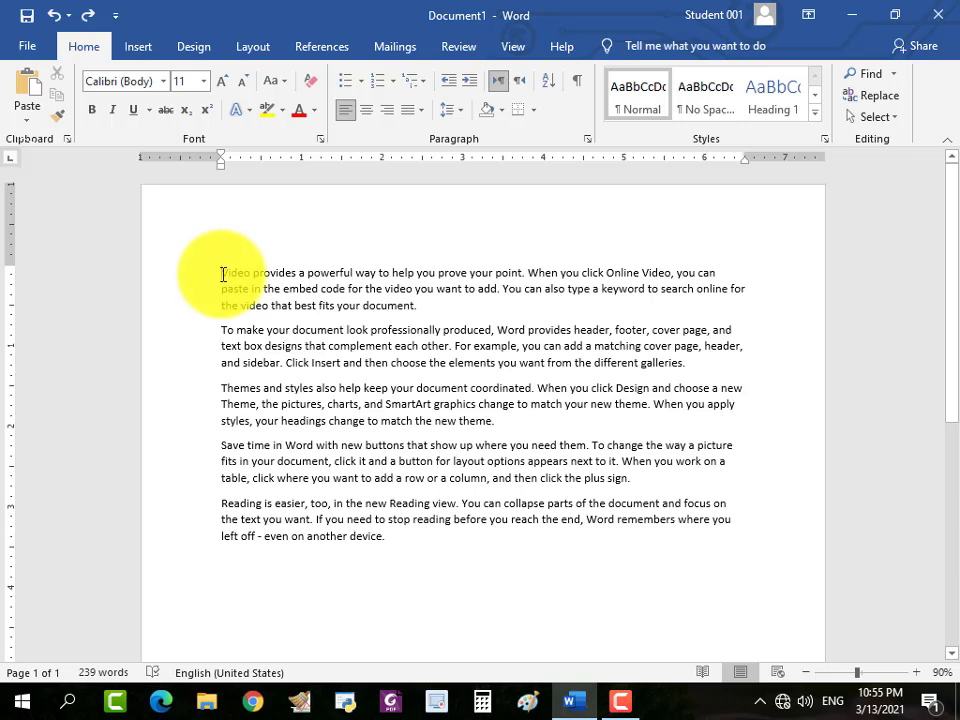
pyautogui.moveTo(221, 274); pyautogui.dragTo(260, 285)
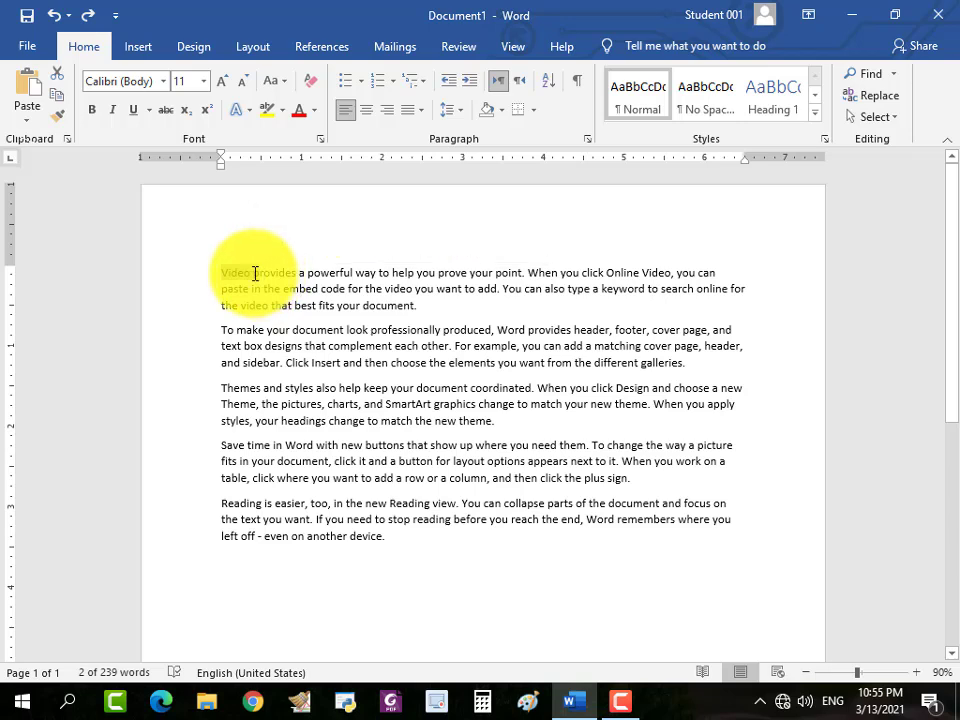
pyautogui.click(229, 274)
pyautogui.moveTo(222, 274); pyautogui.dragTo(575, 285)
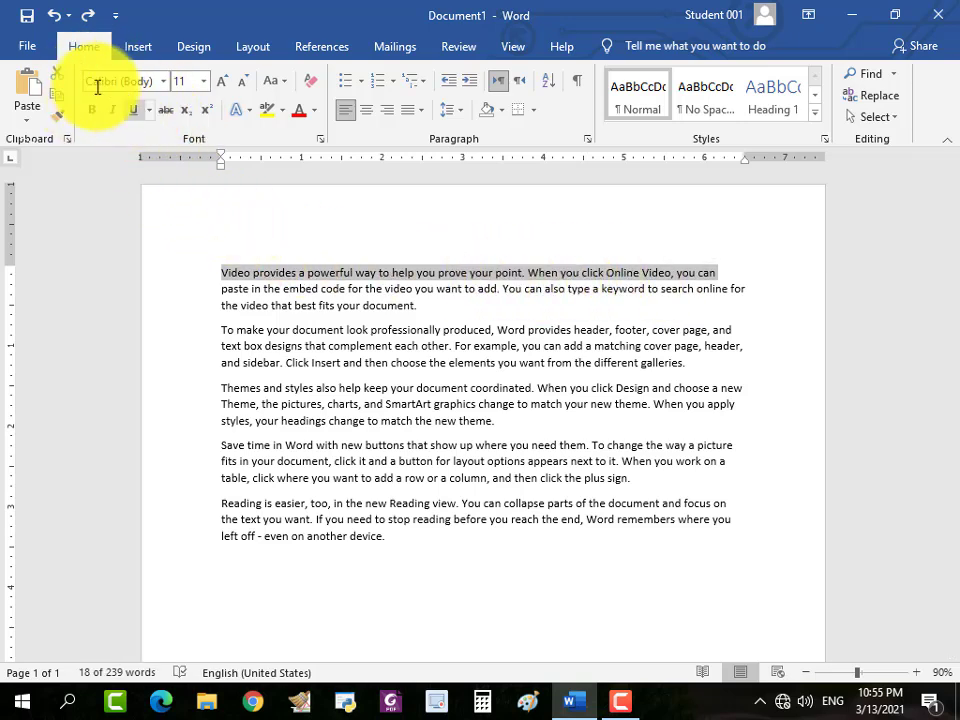
pyautogui.click(165, 88)
pyautogui.click(165, 88)
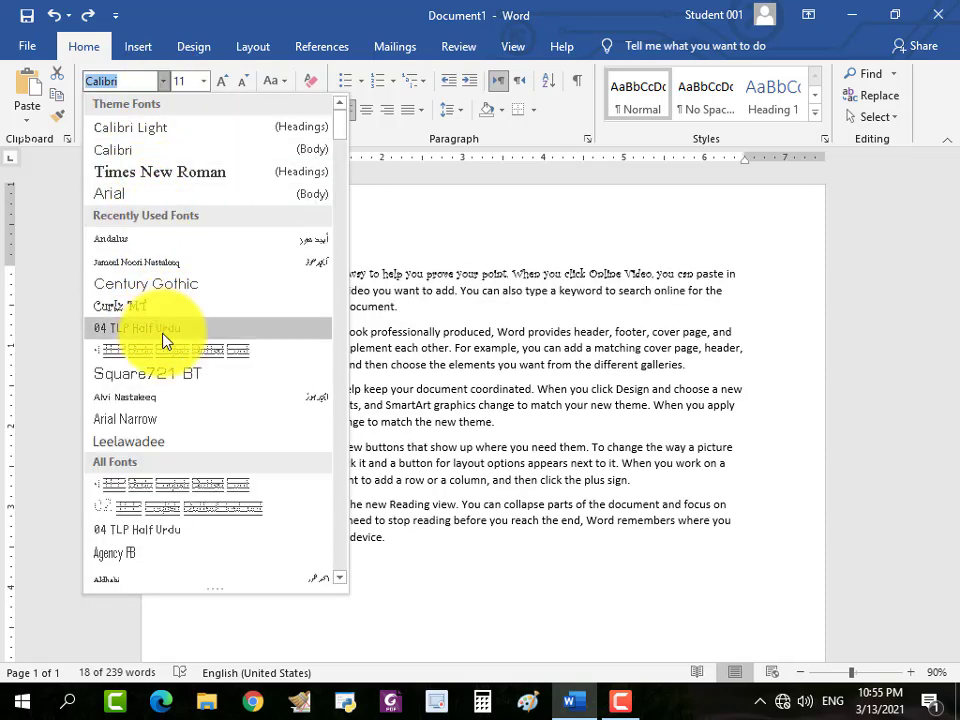
pyautogui.scroll(-5, 167, 525)
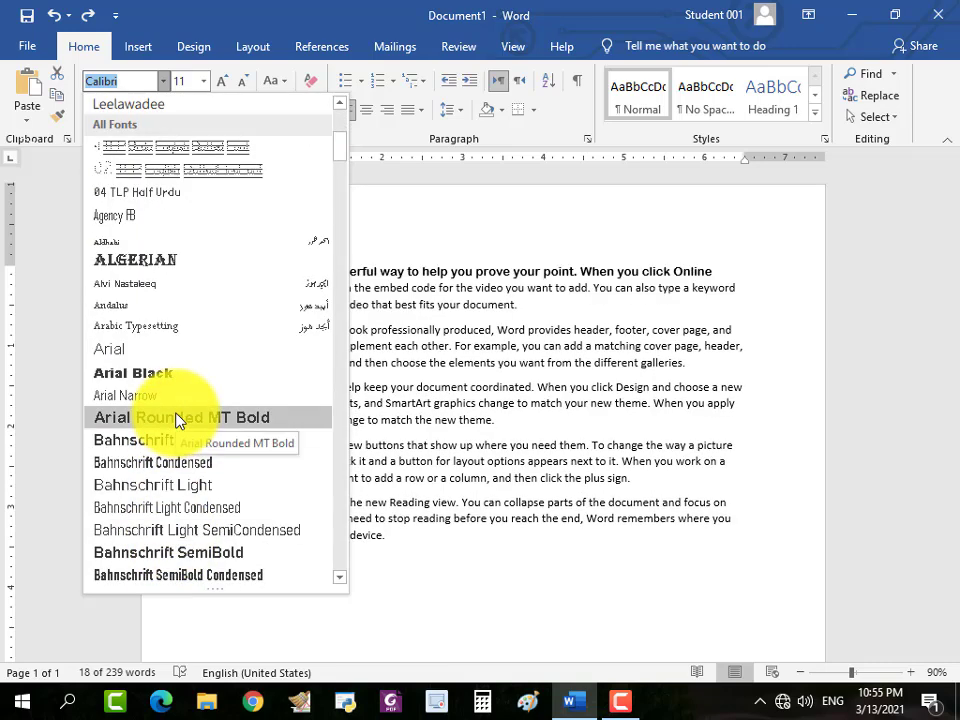
pyautogui.scroll(-6, 229, 315)
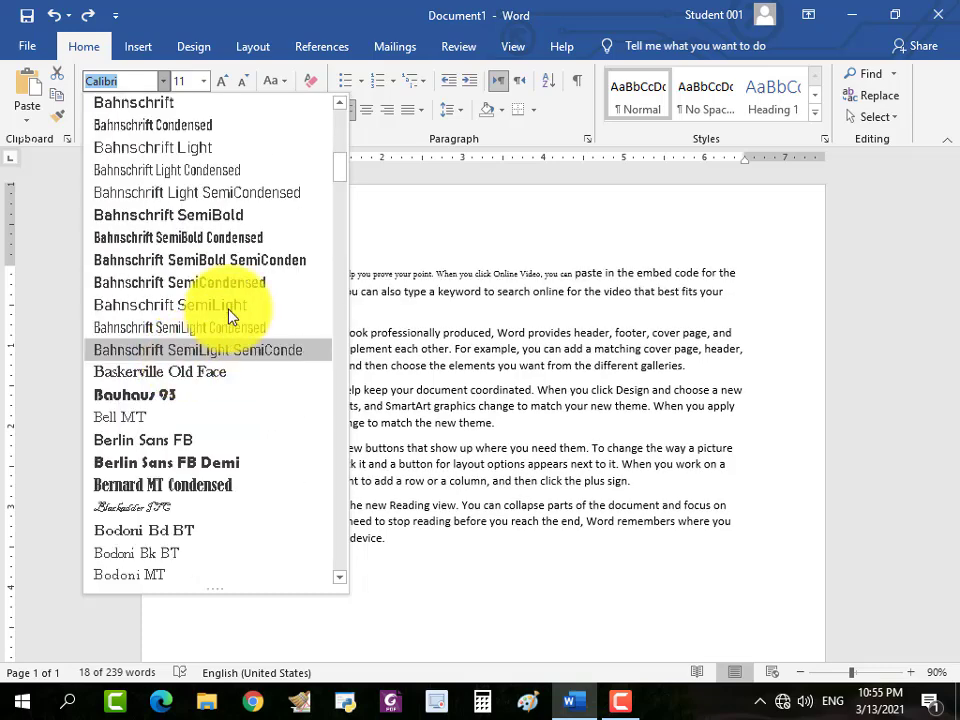
pyautogui.click(193, 394)
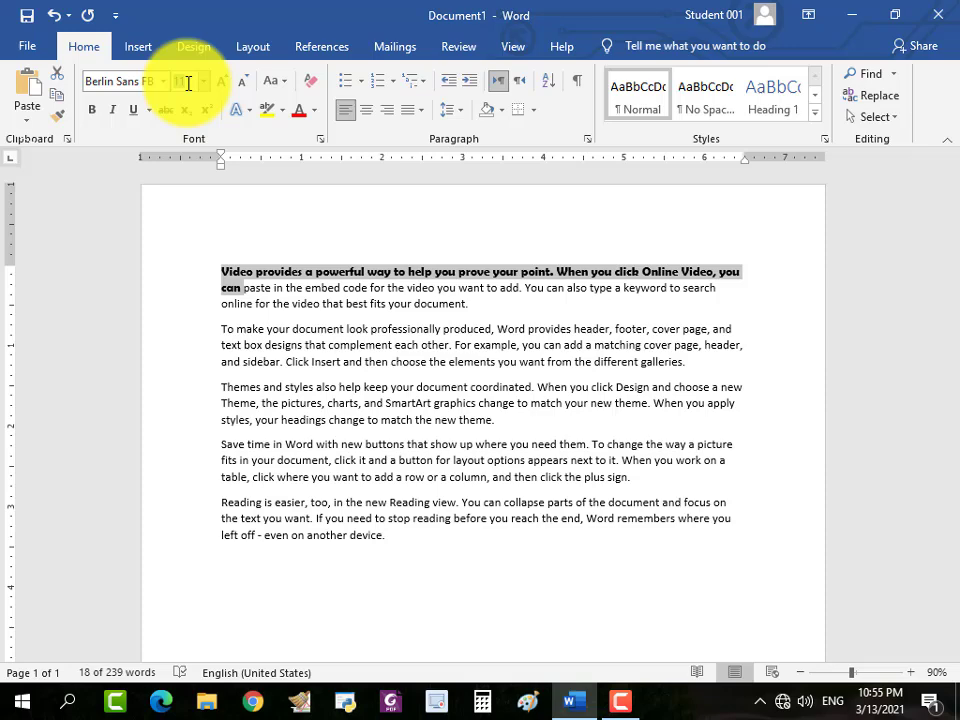
# Set the selected opening text to size 20 and enlarge it one font-size increment at a time to 28.
pyautogui.click(205, 84)
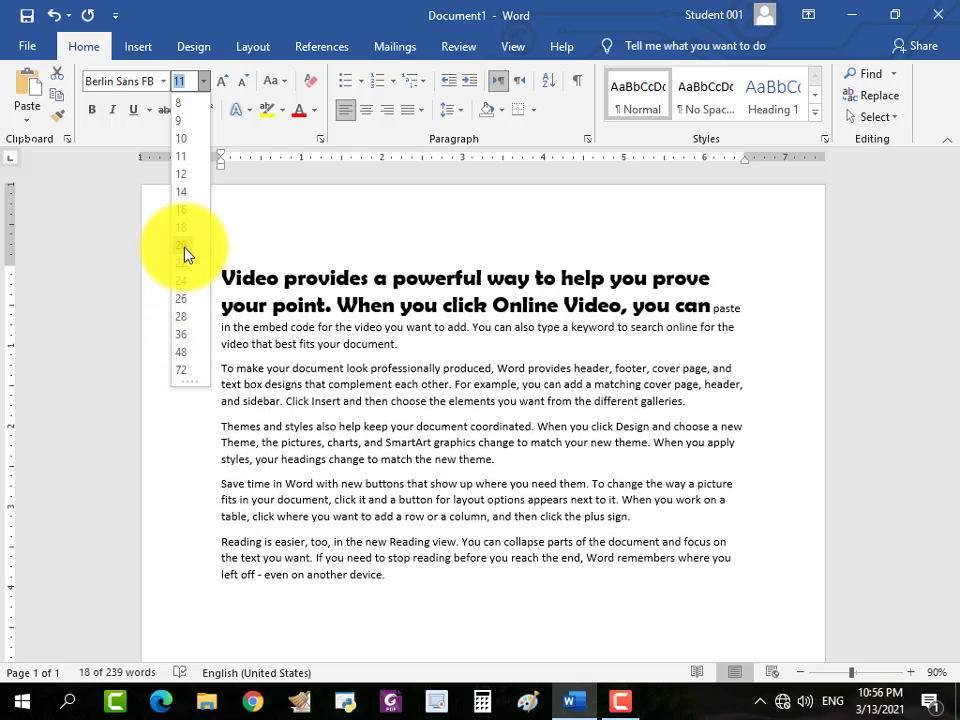
pyautogui.click(184, 254)
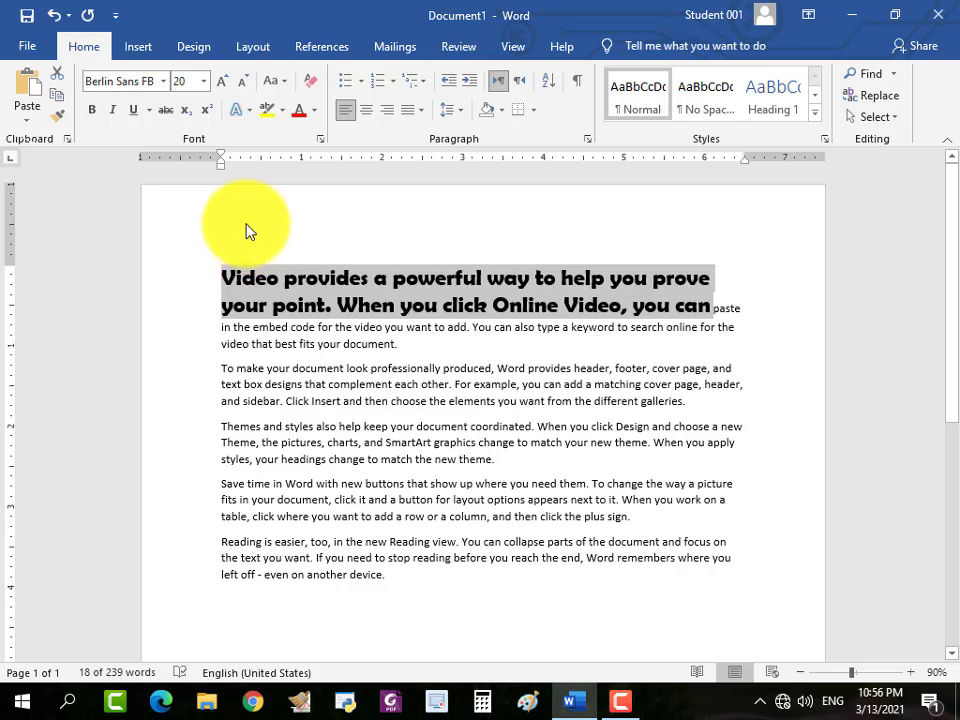
pyautogui.click(222, 91)
pyautogui.click(222, 91)
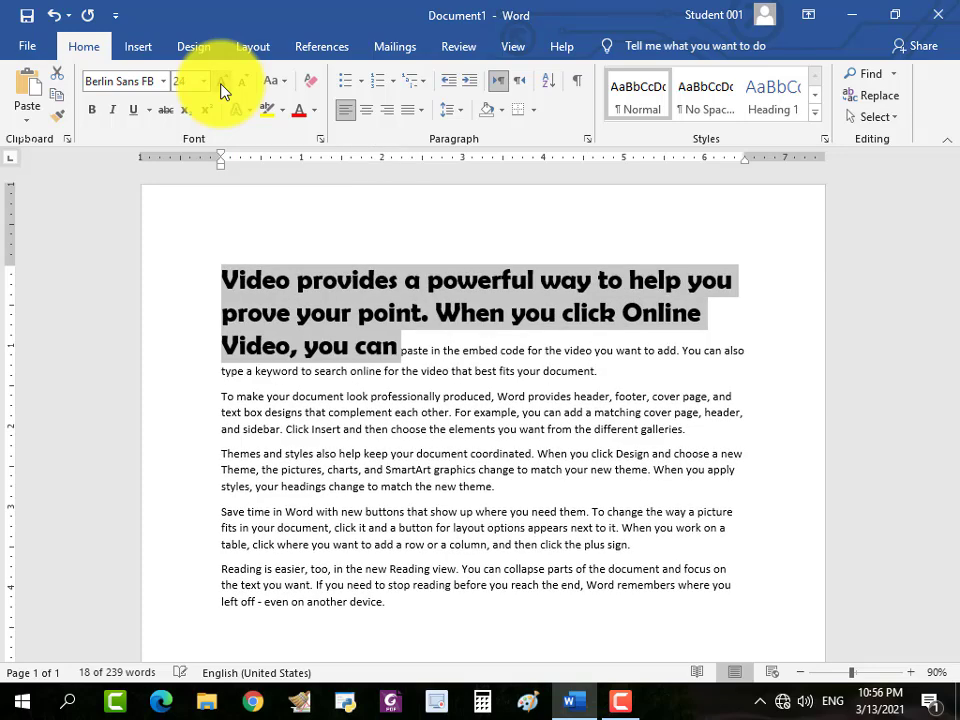
pyautogui.click(222, 91)
pyautogui.click(222, 91)
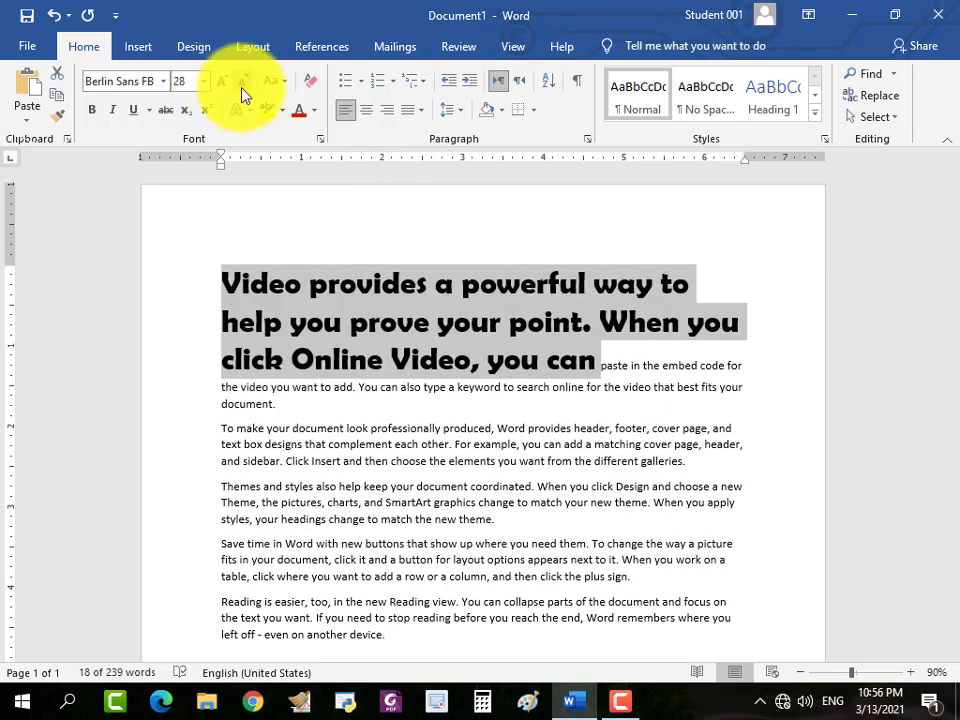
# Shrink the selected opening text one font-size increment at a time to 18.
pyautogui.click(243, 93)
pyautogui.click(244, 94)
pyautogui.click(243, 93)
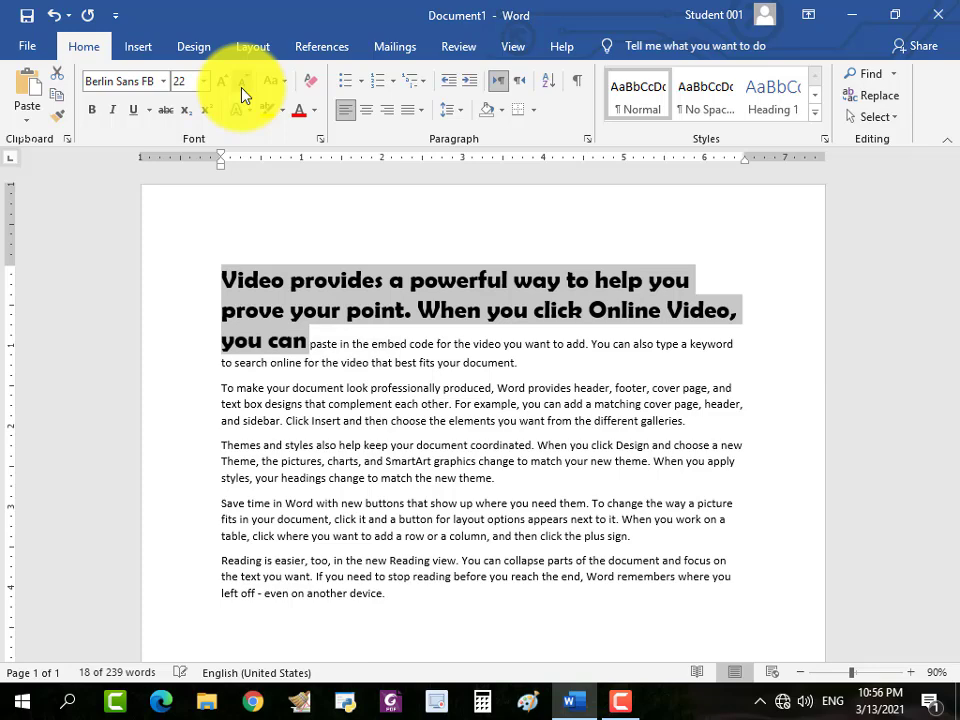
pyautogui.click(243, 93)
pyautogui.click(243, 93)
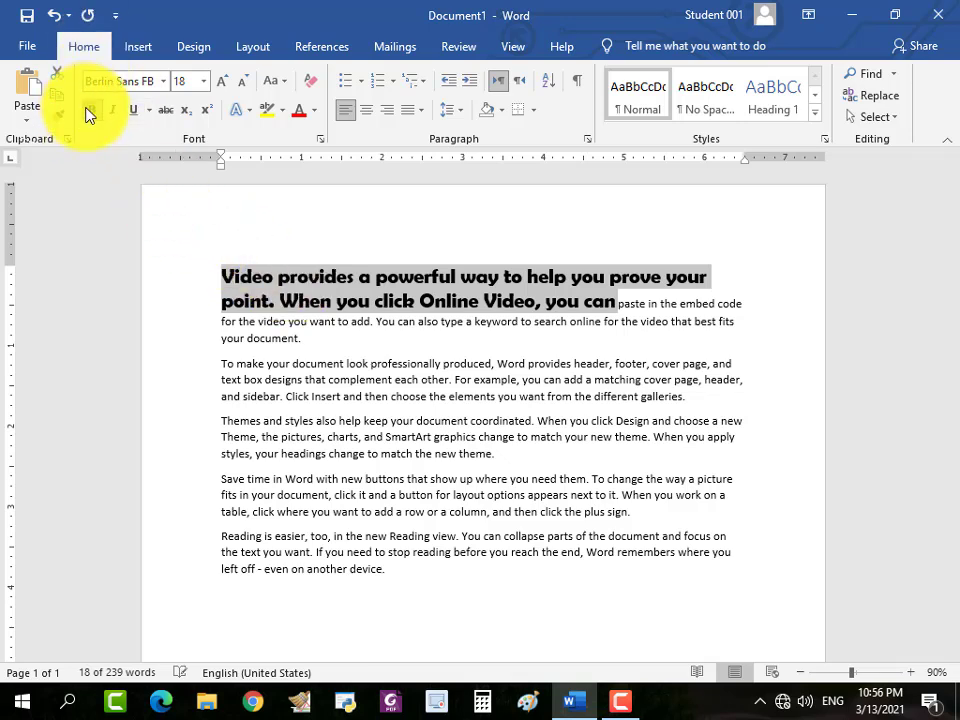
# Reselect the large opening text through "you can" and toggle italic formatting on and off.
pyautogui.click(378, 300)
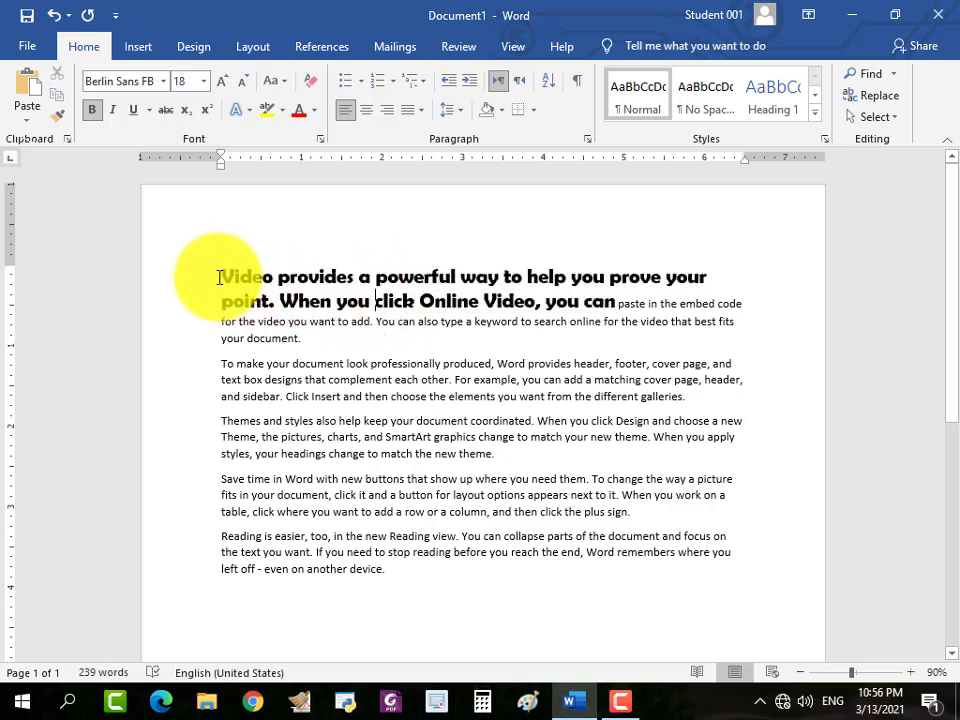
pyautogui.moveTo(222, 277); pyautogui.dragTo(321, 317)
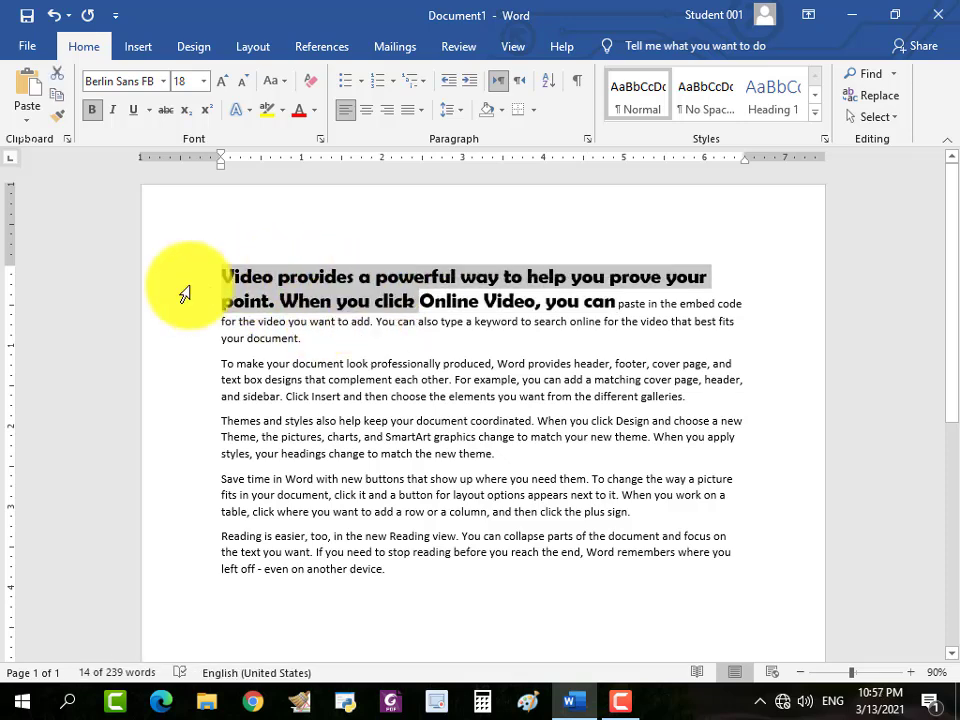
pyautogui.click(220, 273)
pyautogui.moveTo(220, 273); pyautogui.dragTo(613, 300)
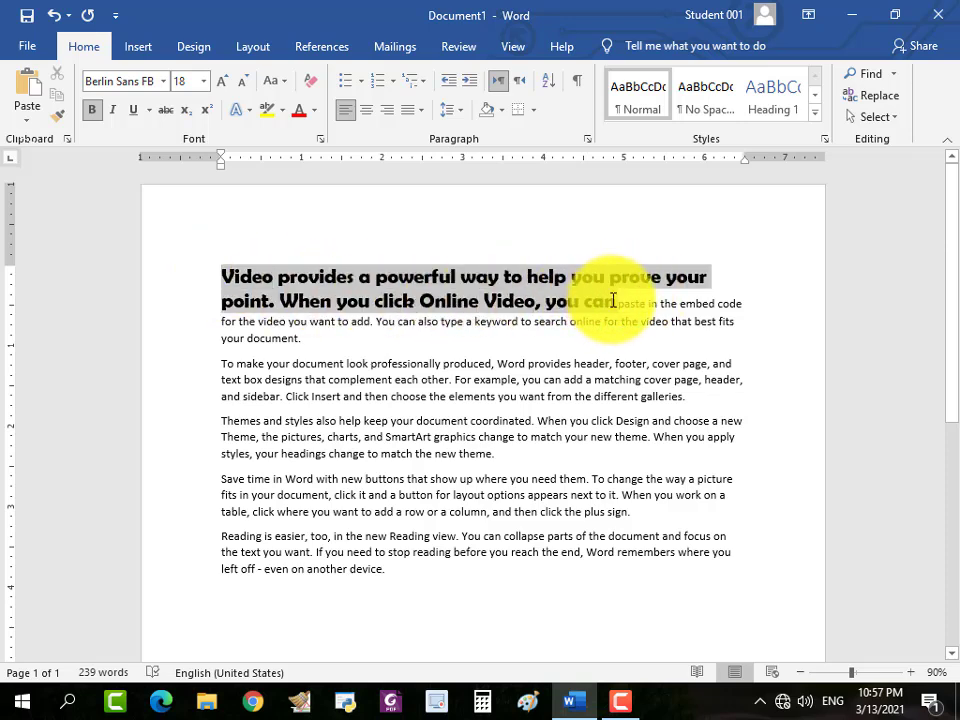
pyautogui.click(114, 110)
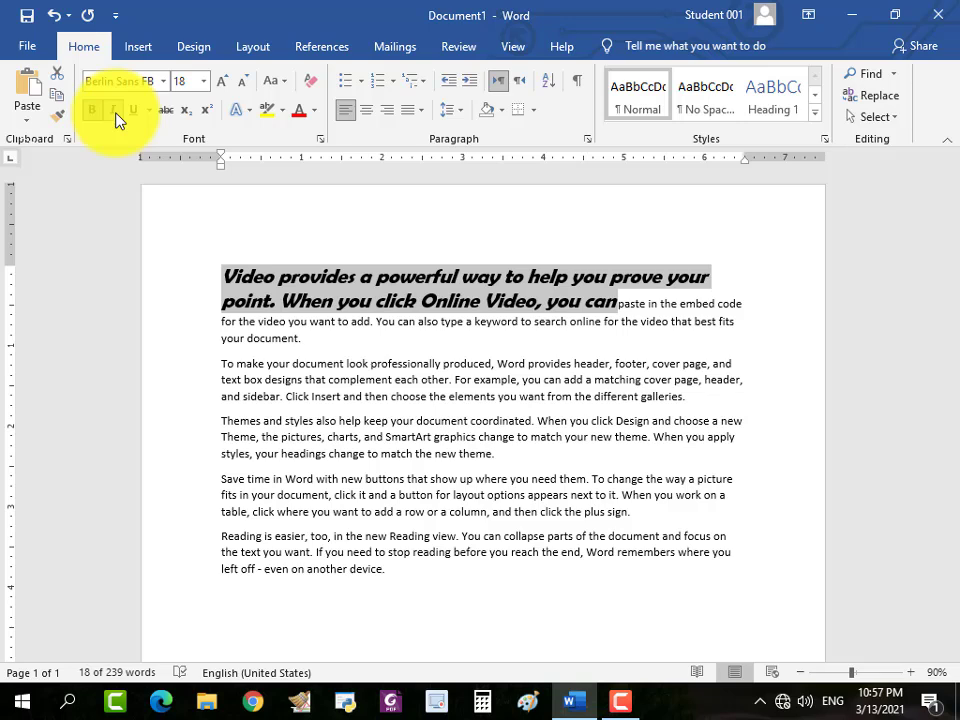
pyautogui.click(116, 114)
pyautogui.click(116, 114)
pyautogui.click(116, 114)
pyautogui.click(116, 114)
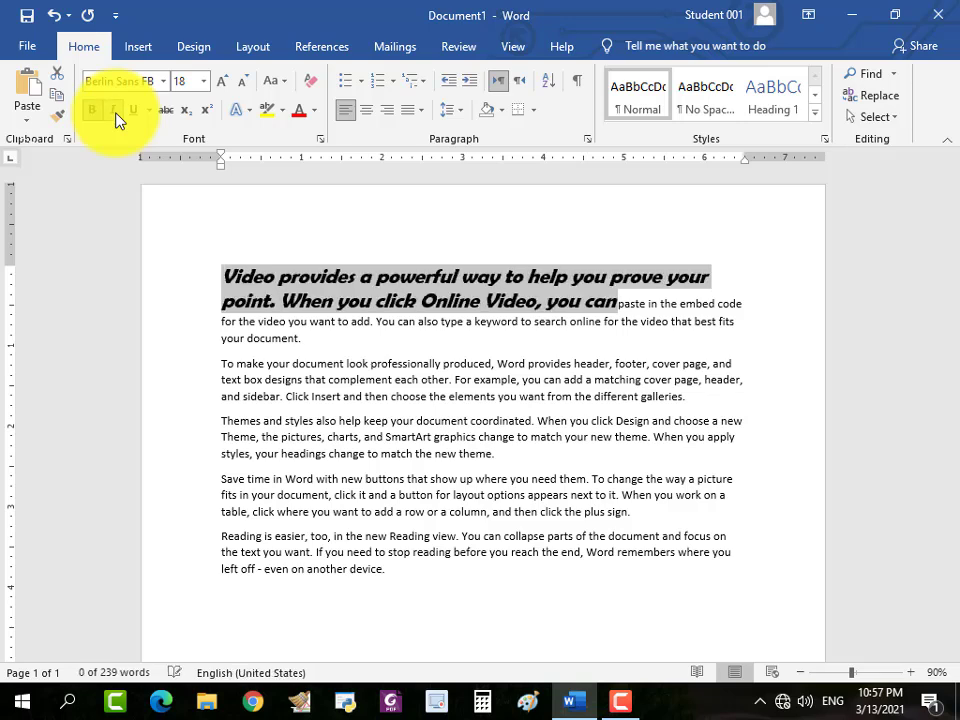
pyautogui.click(116, 114)
pyautogui.click(116, 114)
pyautogui.click(116, 114)
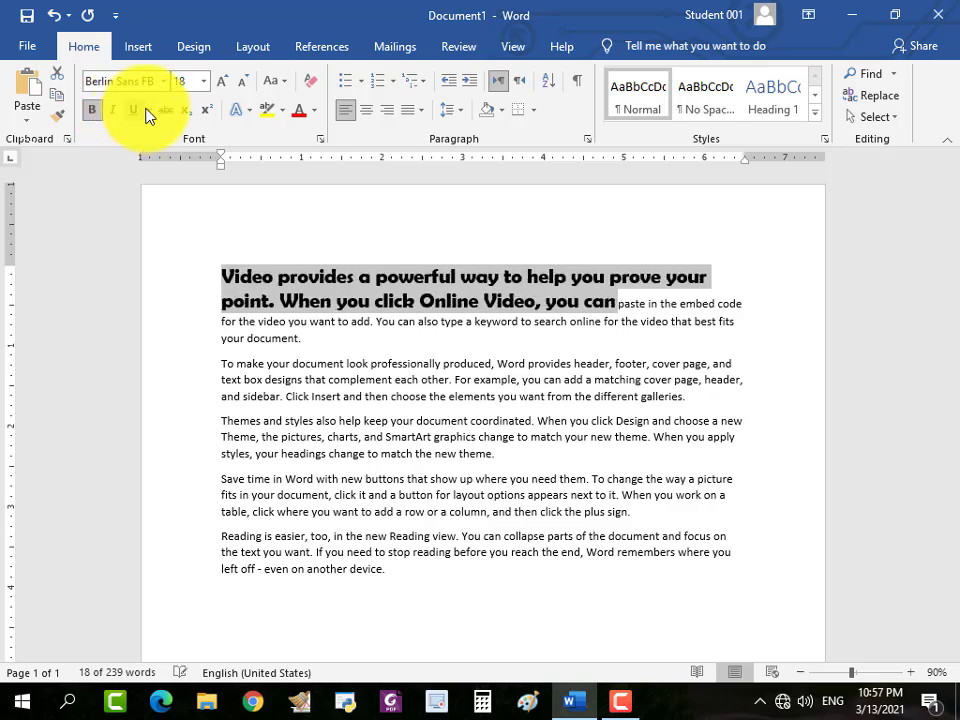
# Underline the selected opening text with a single line, and change the underline style to a double line.
pyautogui.click(149, 111)
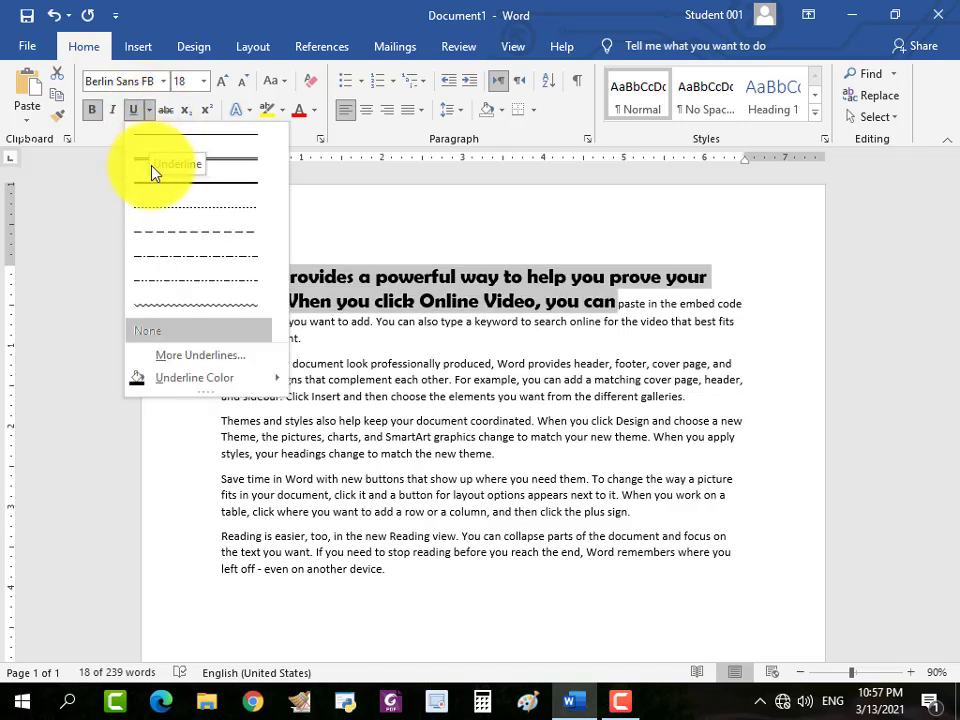
pyautogui.click(146, 136)
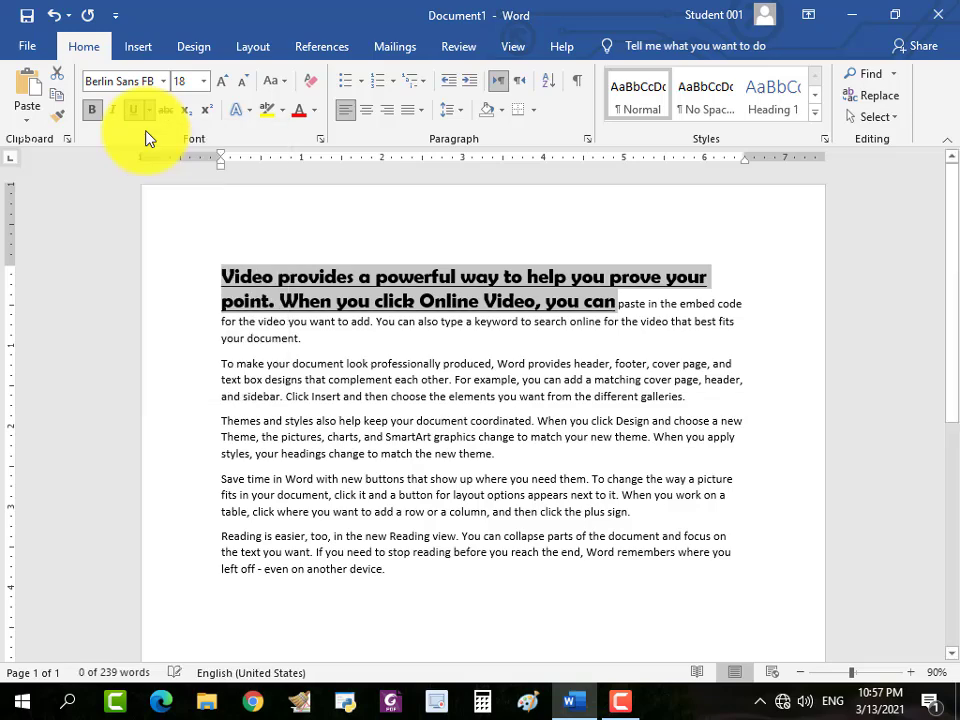
pyautogui.click(149, 111)
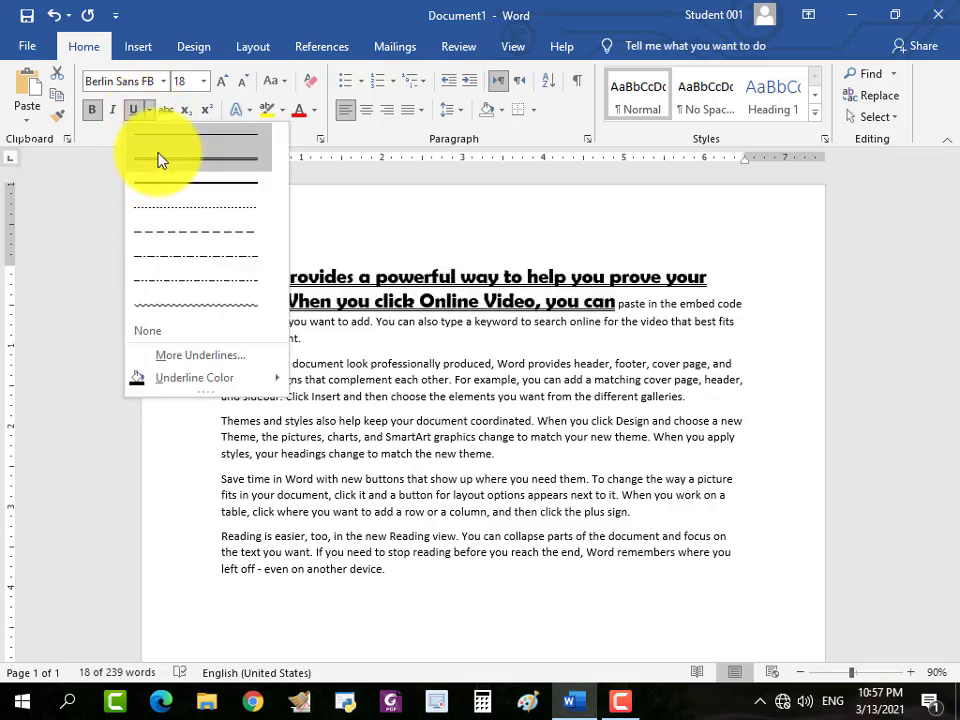
pyautogui.click(157, 158)
# Examine the additional underline styles available for the selected opening text and close the font settings without applying one.
pyautogui.click(149, 111)
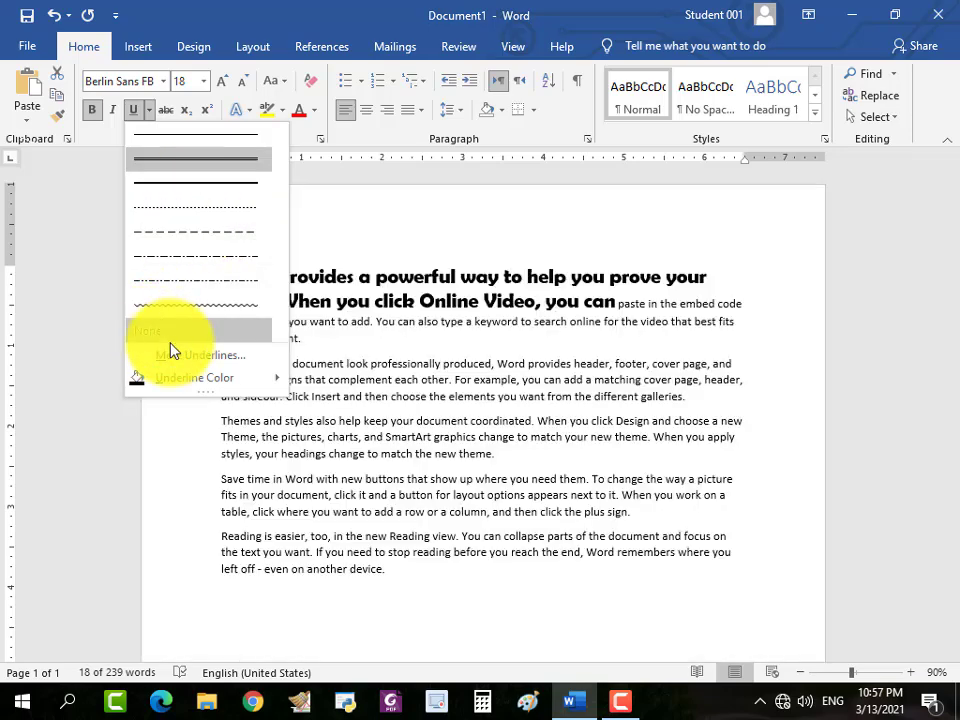
pyautogui.click(176, 356)
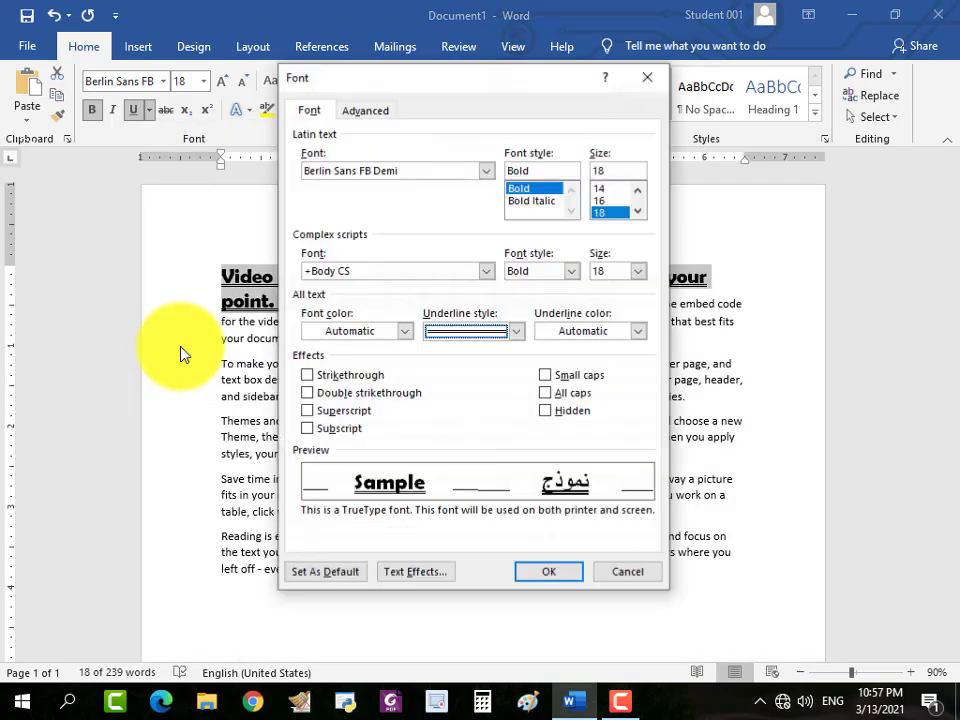
pyautogui.click(520, 334)
pyautogui.scroll(-4, 500, 412)
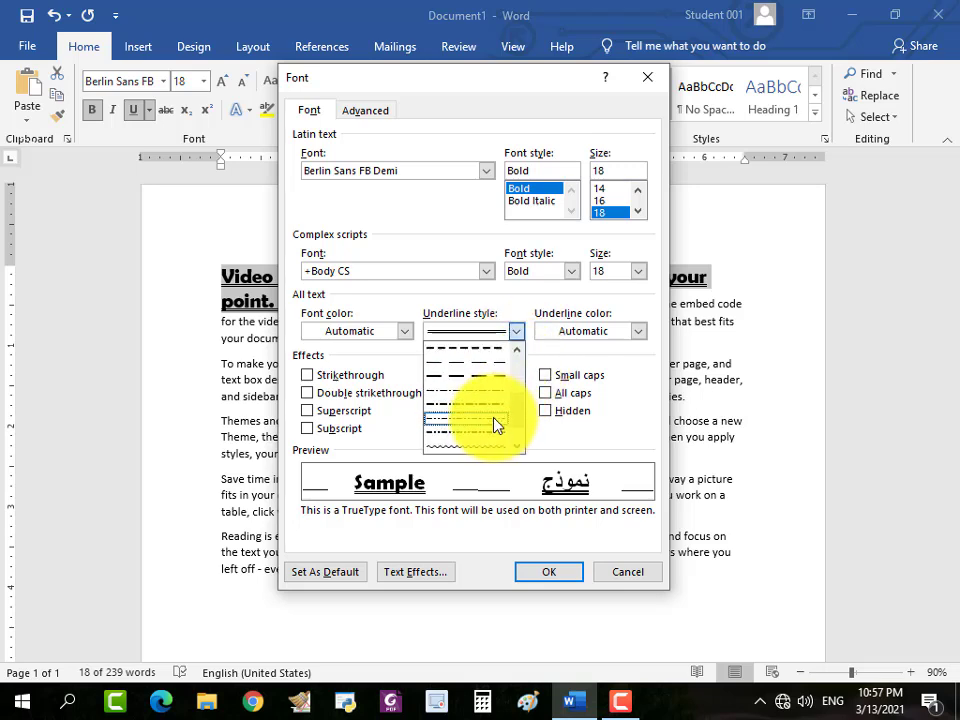
pyautogui.scroll(3, 488, 420)
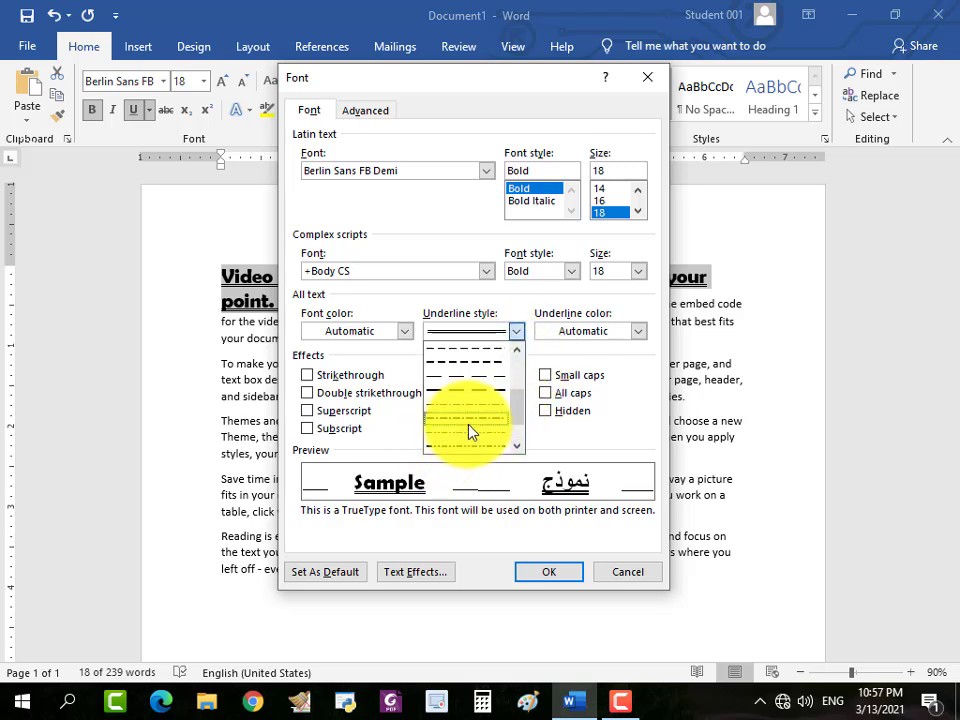
pyautogui.scroll(2, 475, 405)
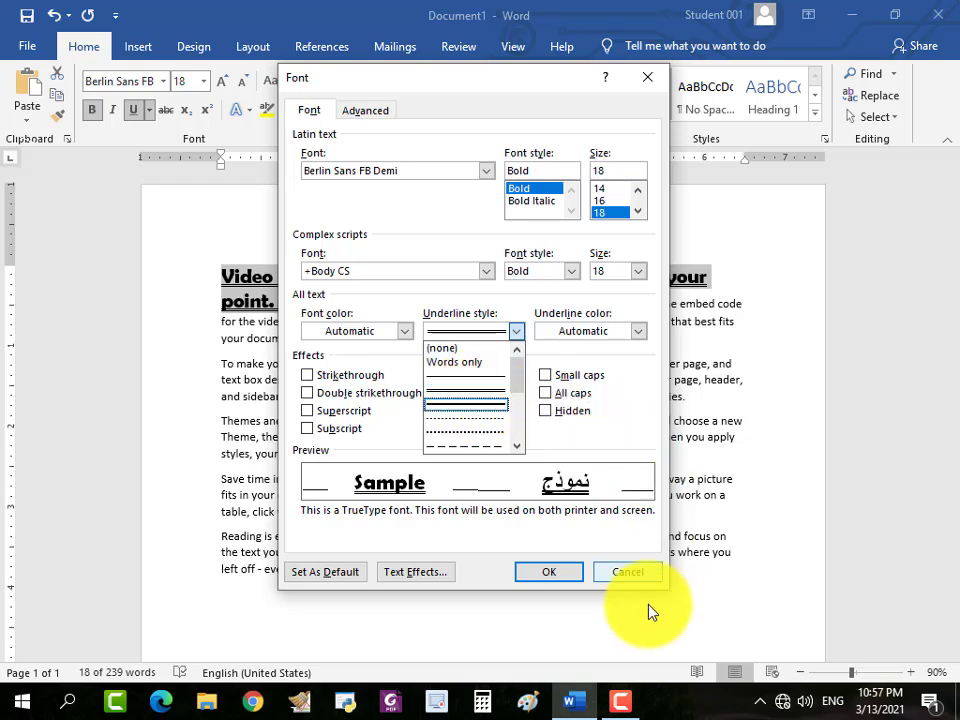
pyautogui.click(632, 578)
pyautogui.click(612, 572)
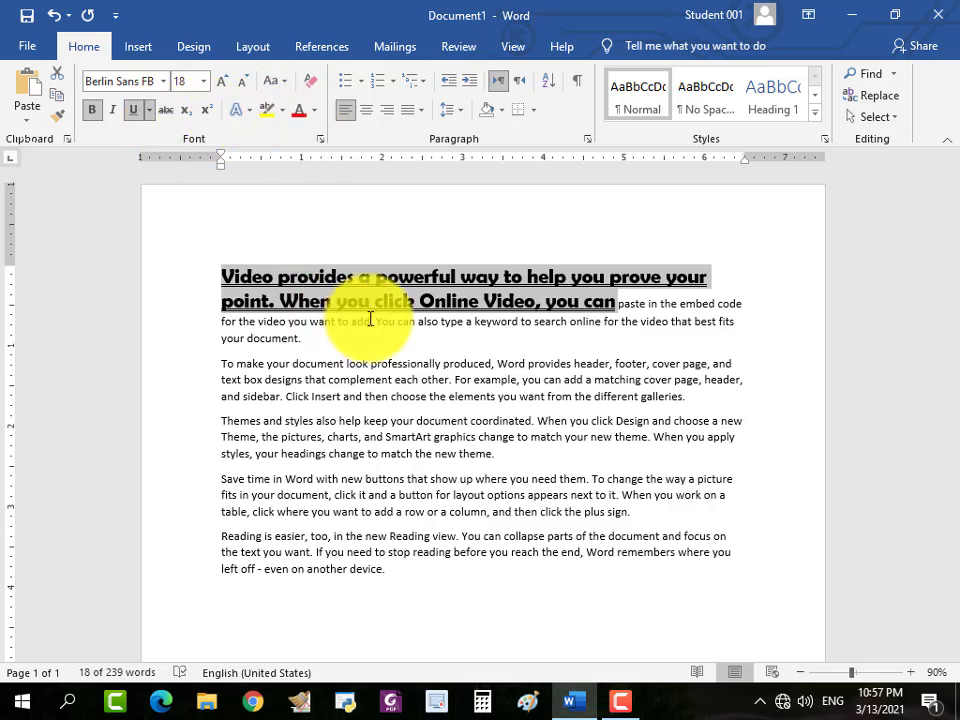
# Insert two paragraph breaks after "you can" to separate the large opening text from the rest of the paragraph.
pyautogui.click(255, 313)
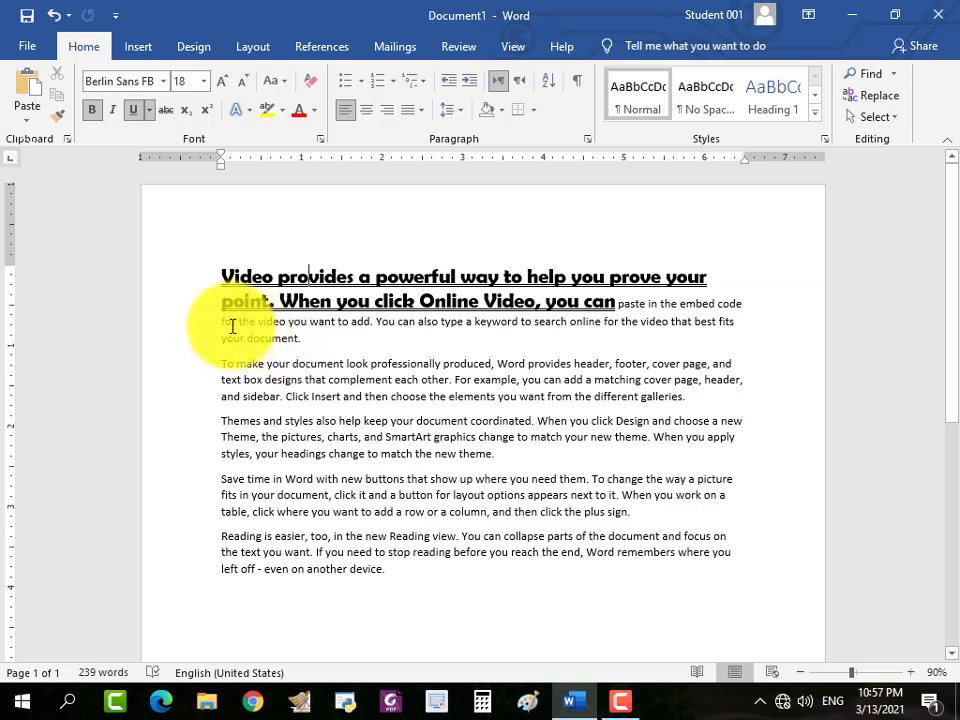
pyautogui.click(618, 302)
pyautogui.press('Return')
pyautogui.press('Return')
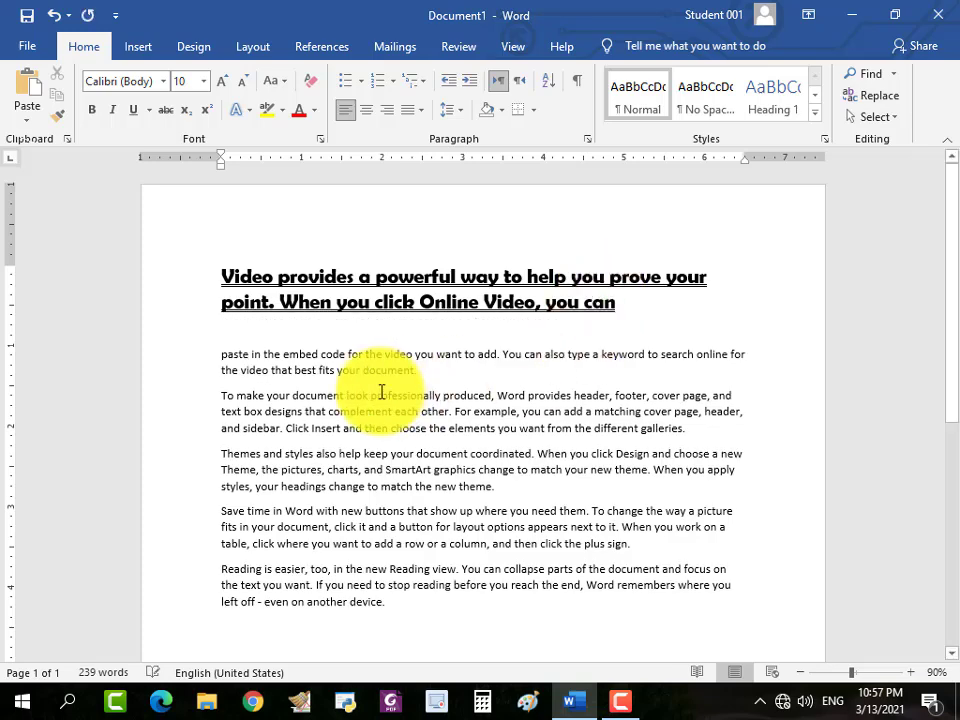
# Change the word "paste" below the heading to "pasti" and apply strikethrough to it.
pyautogui.click(199, 362)
pyautogui.click(246, 358)
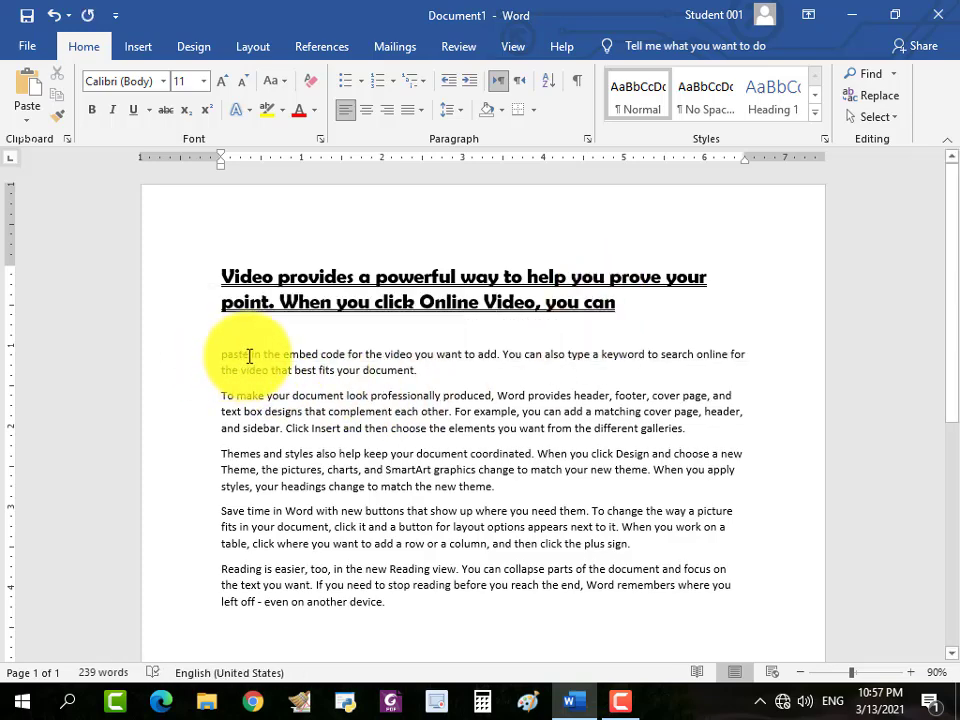
pyautogui.doubleClick(236, 358)
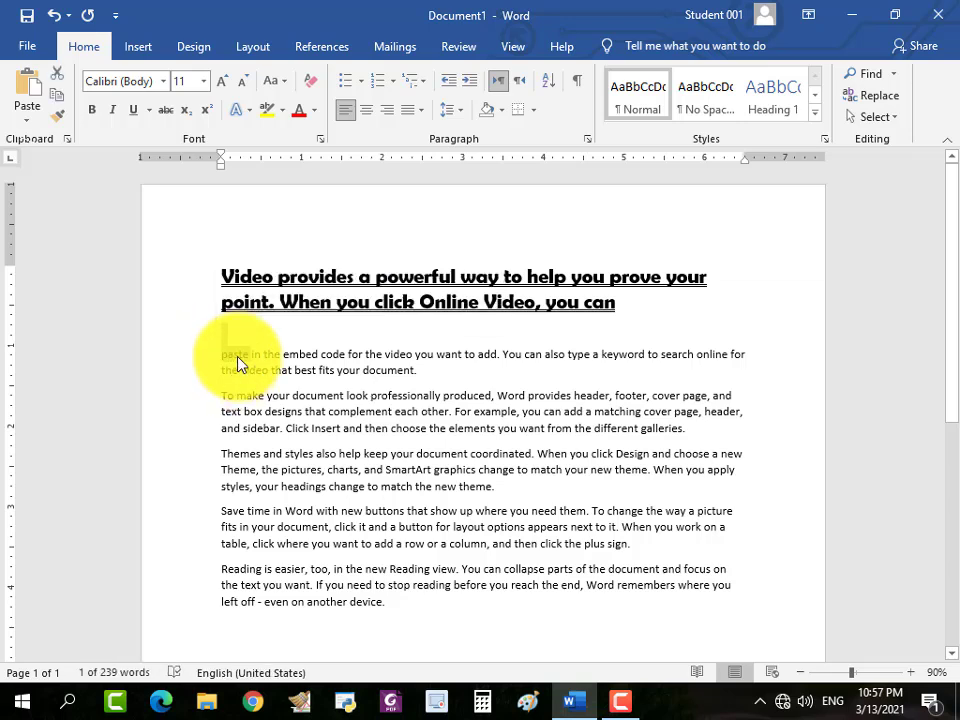
pyautogui.click(246, 359)
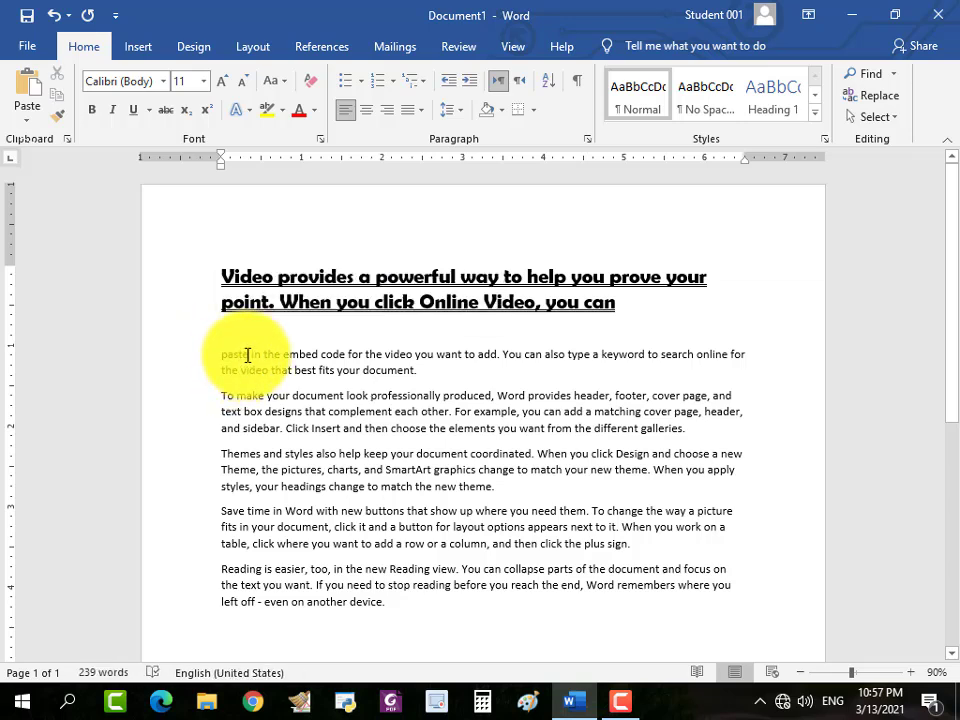
pyautogui.doubleClick(246, 355)
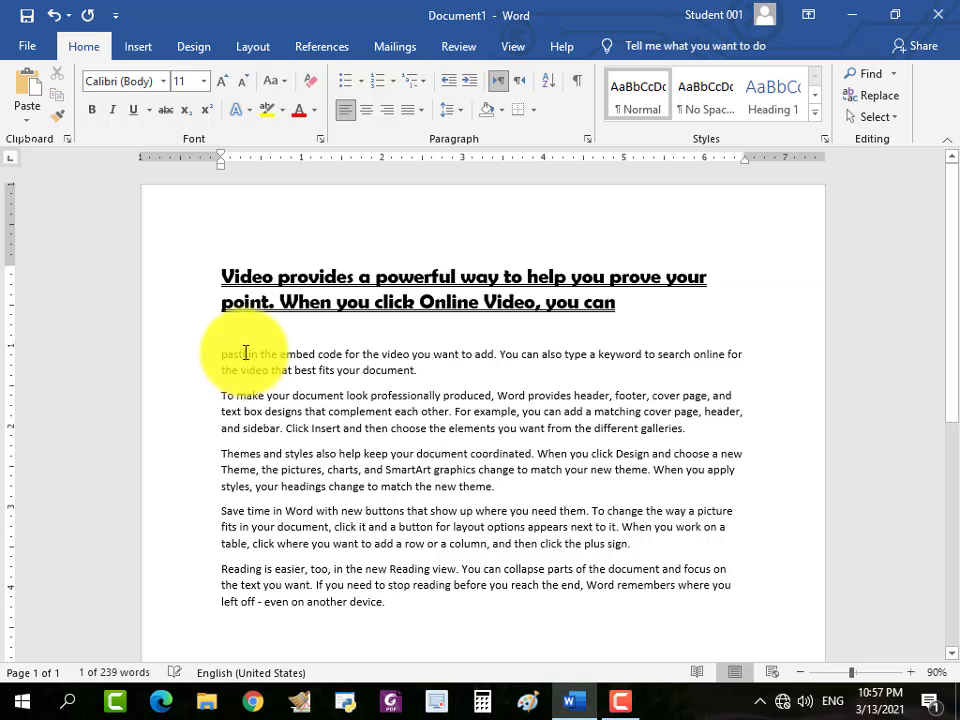
pyautogui.click(246, 355)
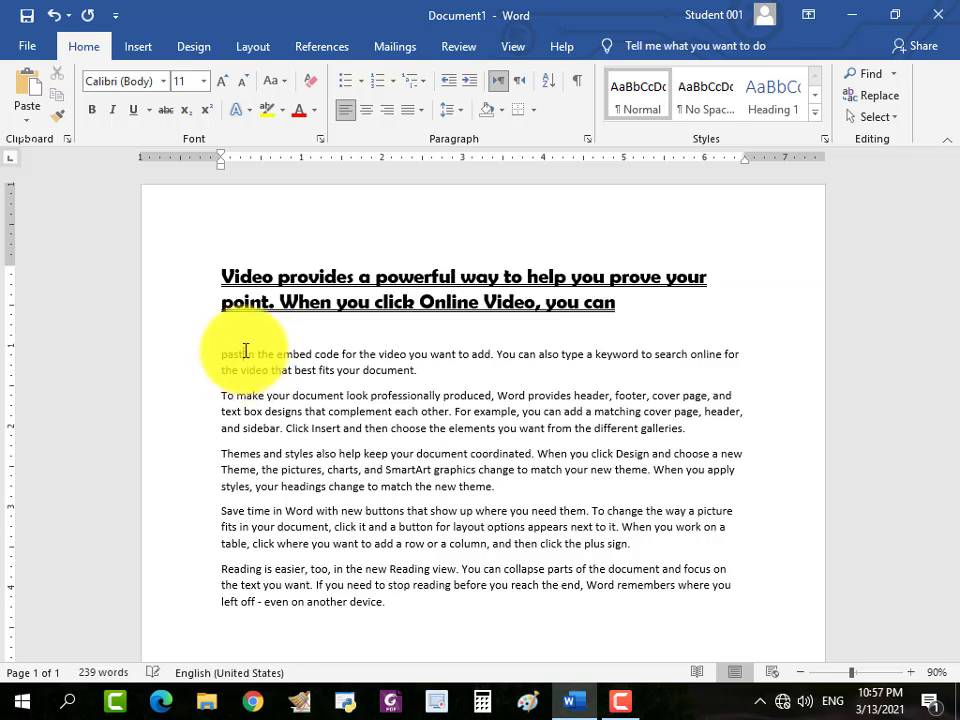
pyautogui.moveTo(249, 353); pyautogui.dragTo(220, 349)
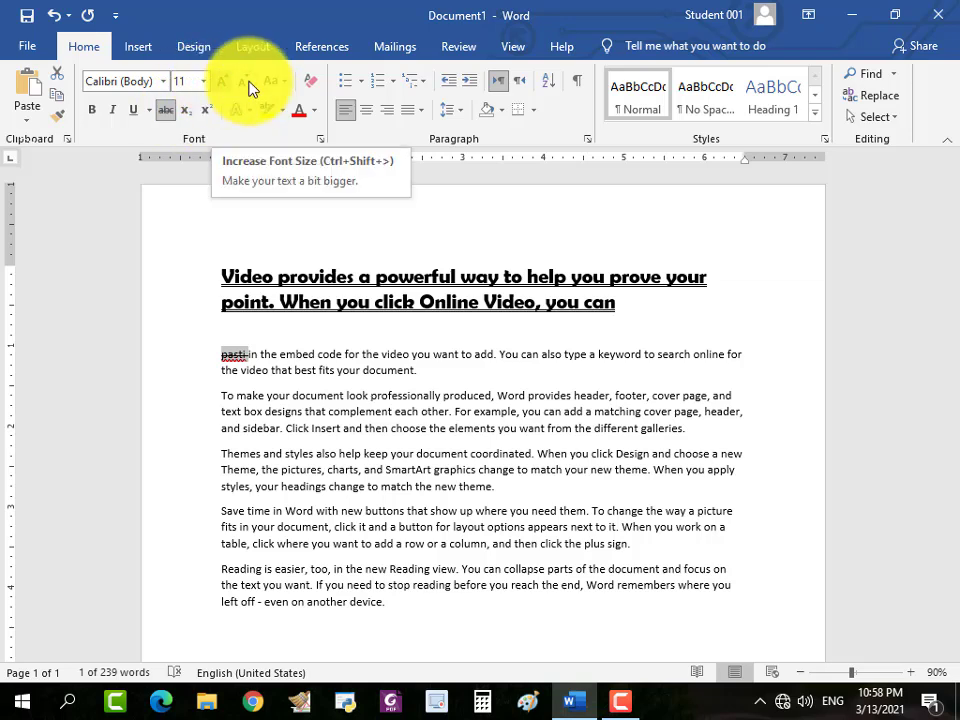
# Select the whole double-underlined heading text through "you can" and apply Sentence case to it.
pyautogui.click(284, 84)
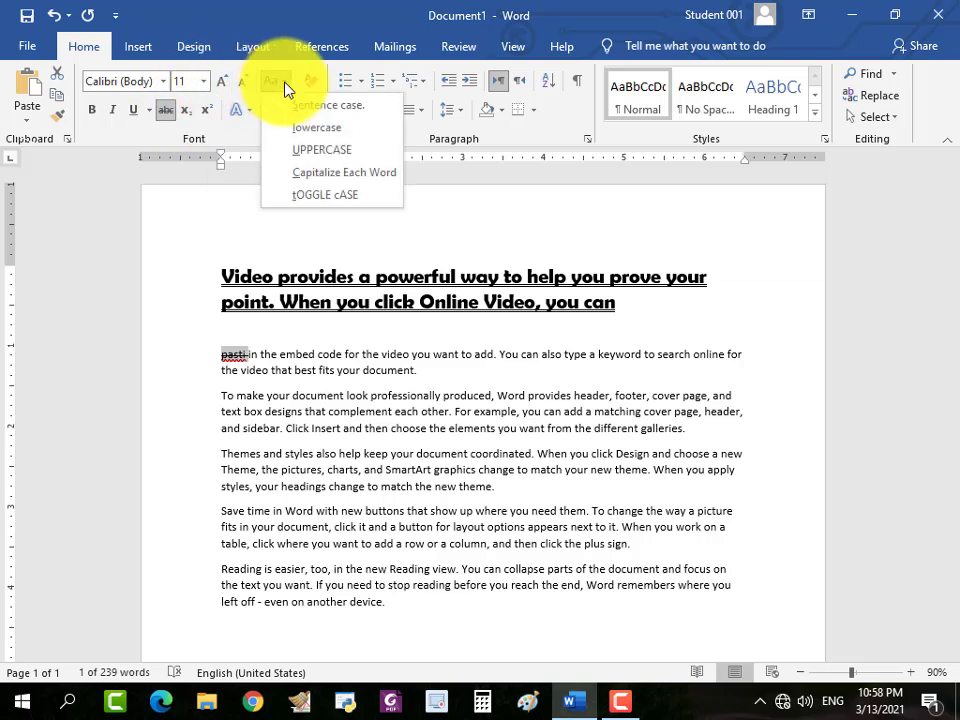
pyautogui.click(302, 371)
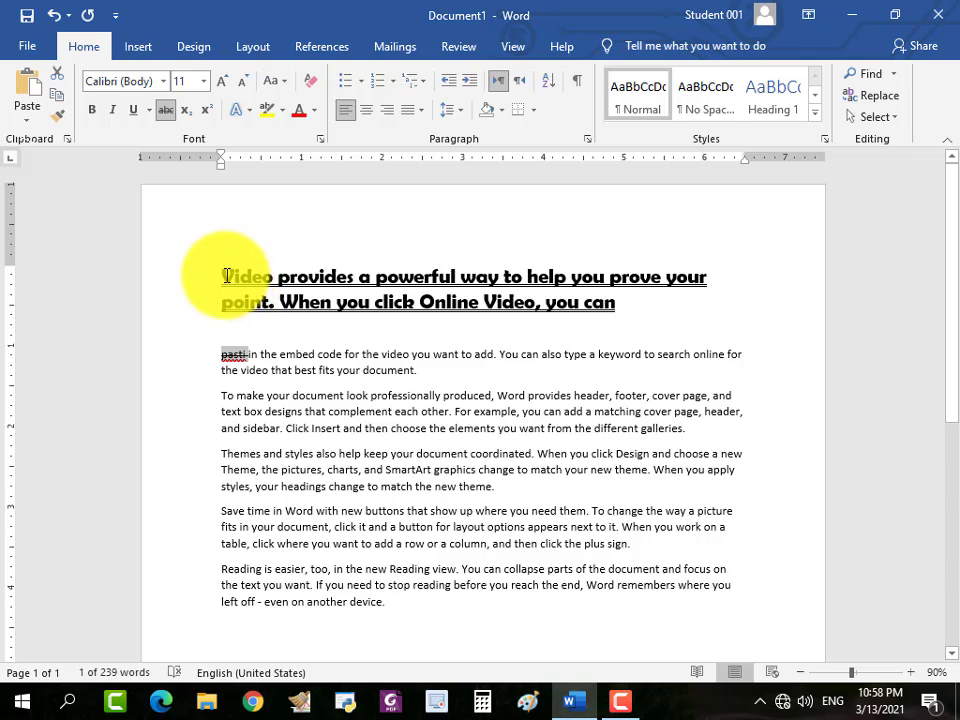
pyautogui.moveTo(227, 276); pyautogui.dragTo(553, 319)
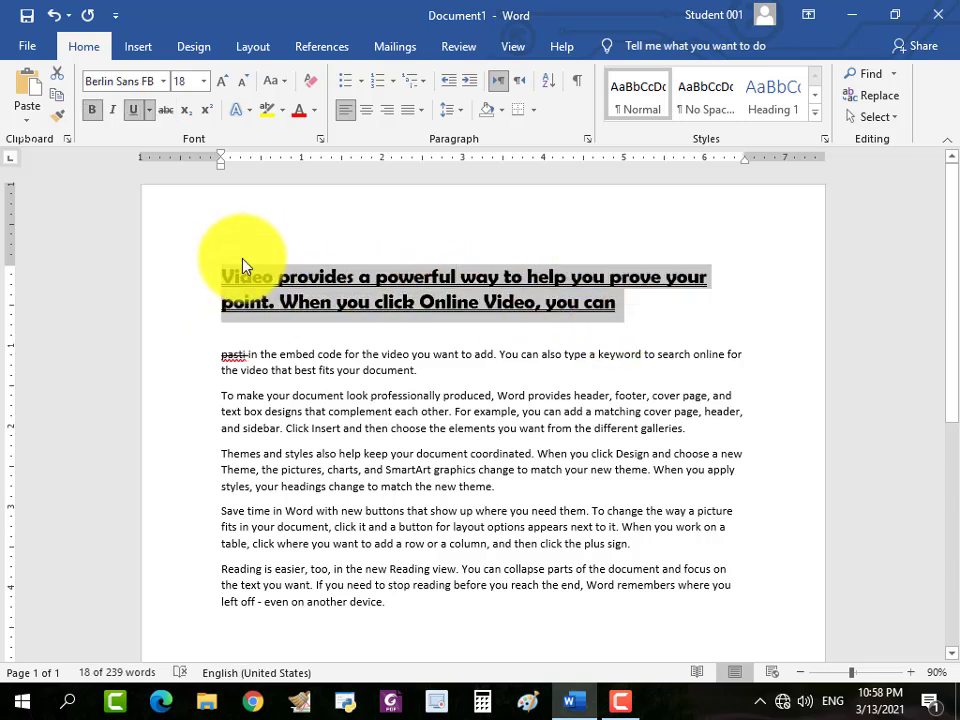
pyautogui.click(287, 86)
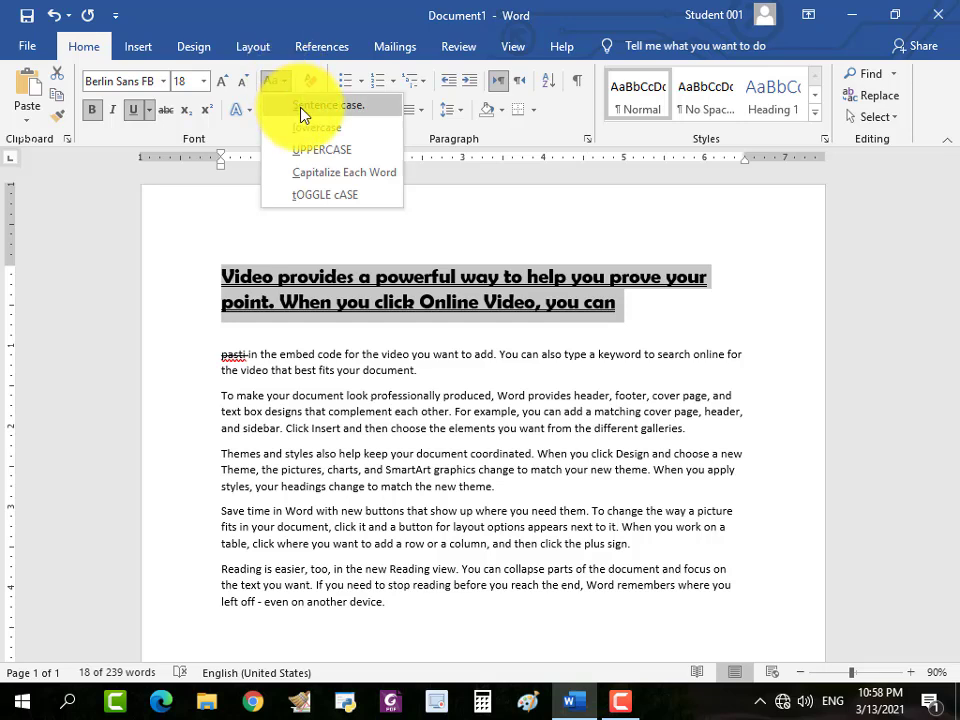
pyautogui.click(301, 113)
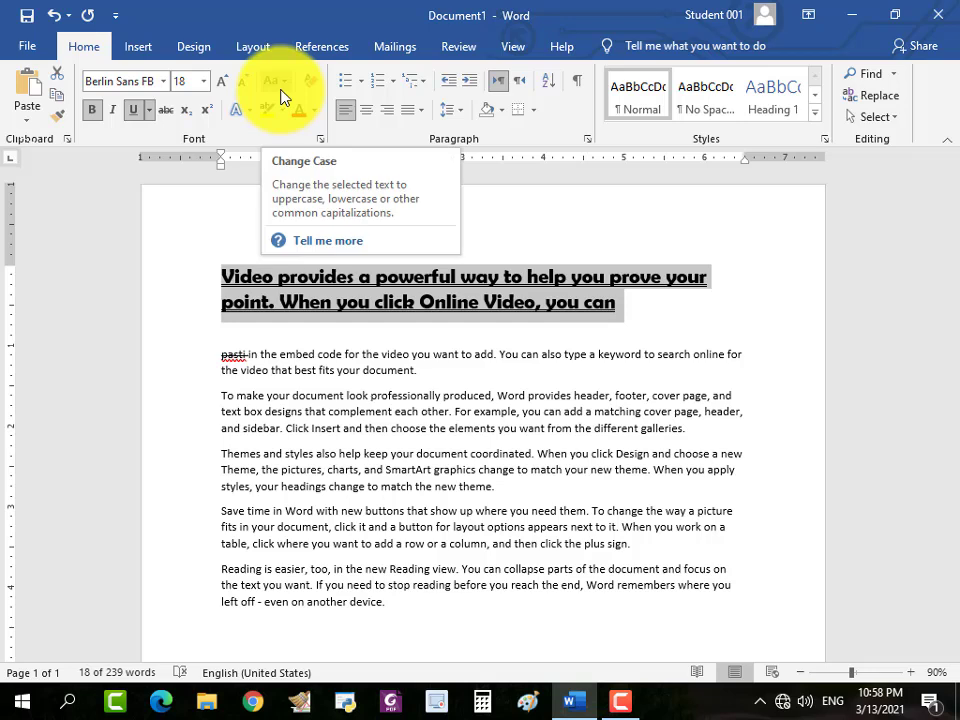
# Change the selected heading to lowercase, and switch it to UPPERCASE.
pyautogui.click(282, 88)
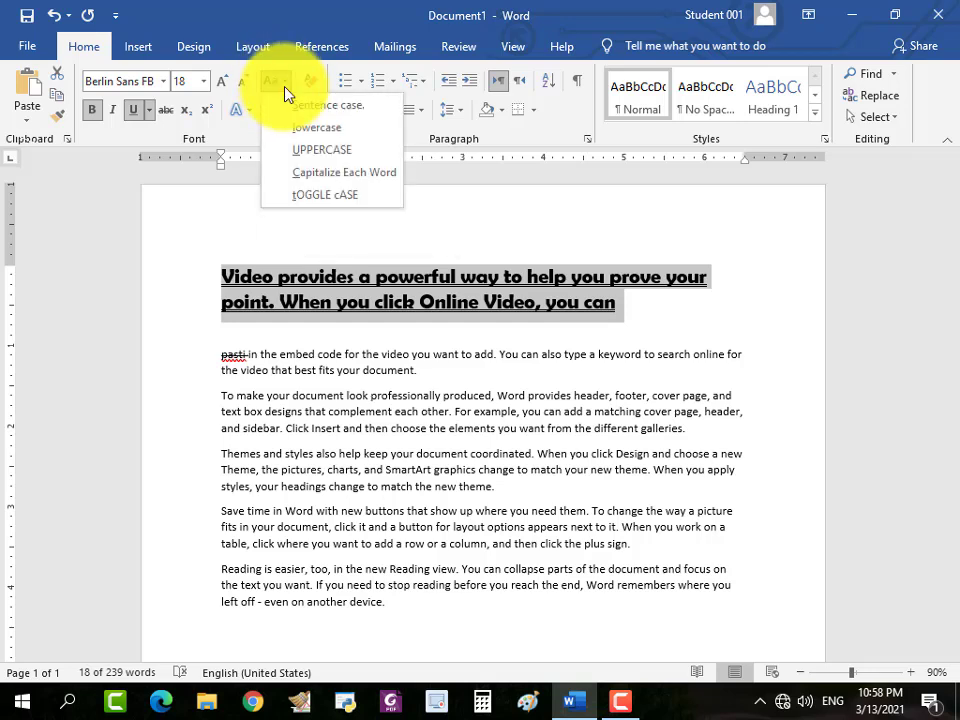
pyautogui.click(285, 127)
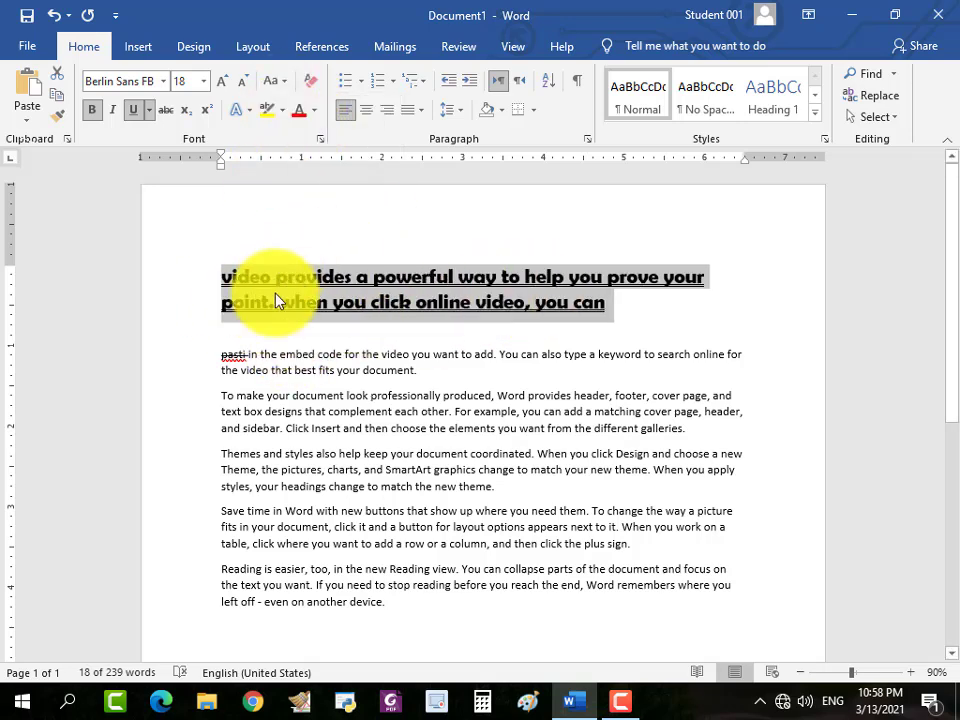
pyautogui.click(278, 82)
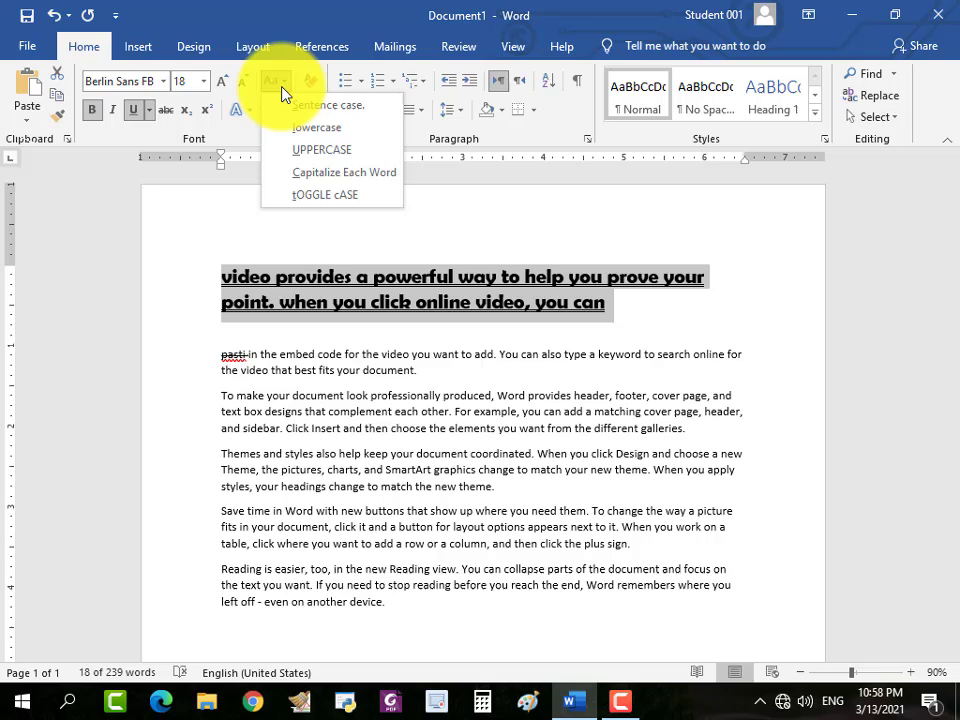
pyautogui.click(305, 152)
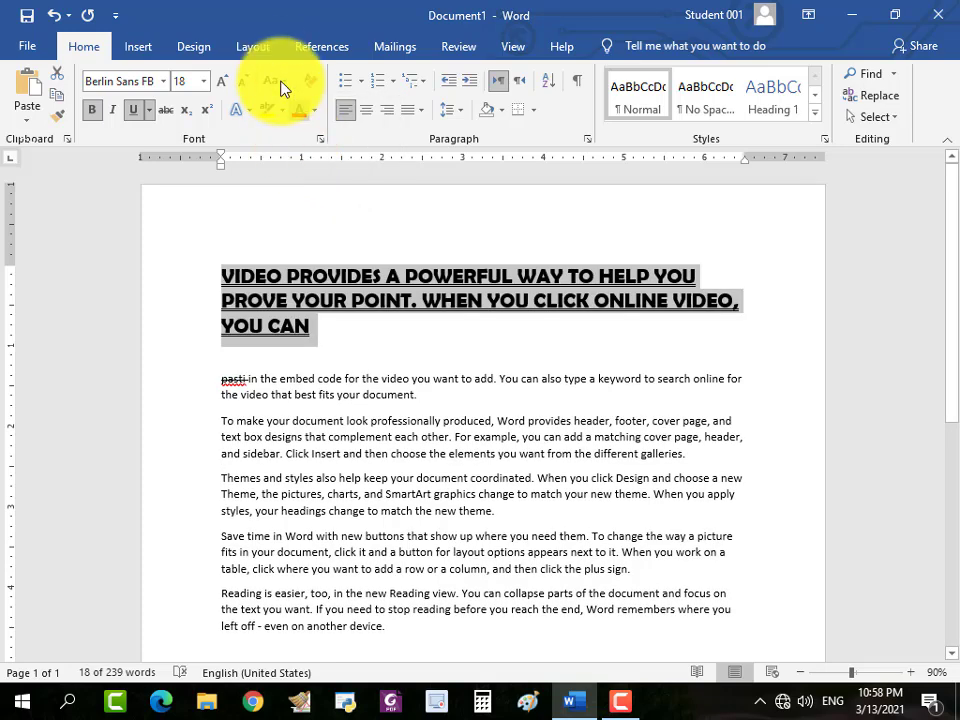
# Apply Capitalize Each Word to the selected heading, and switch its letters with tOGGLE cASE.
pyautogui.click(281, 88)
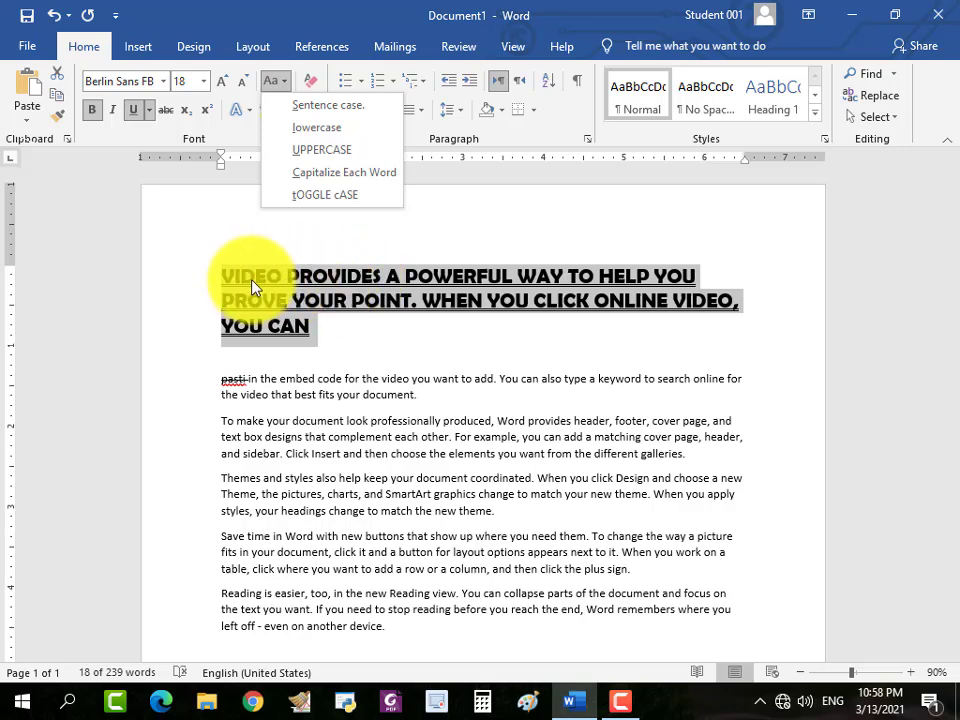
pyautogui.click(335, 173)
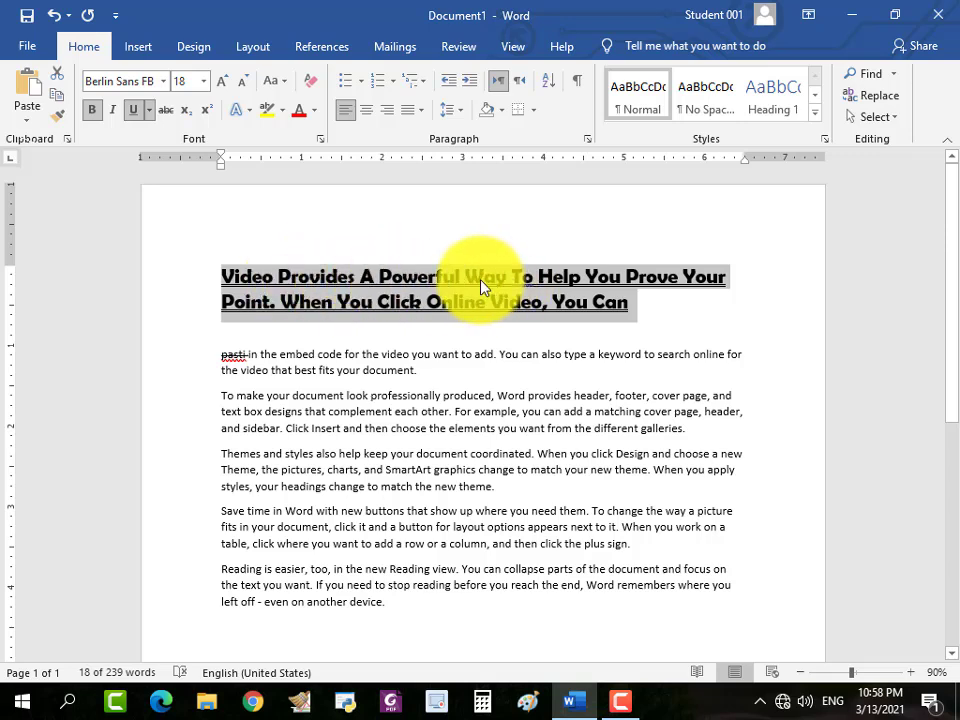
pyautogui.click(274, 82)
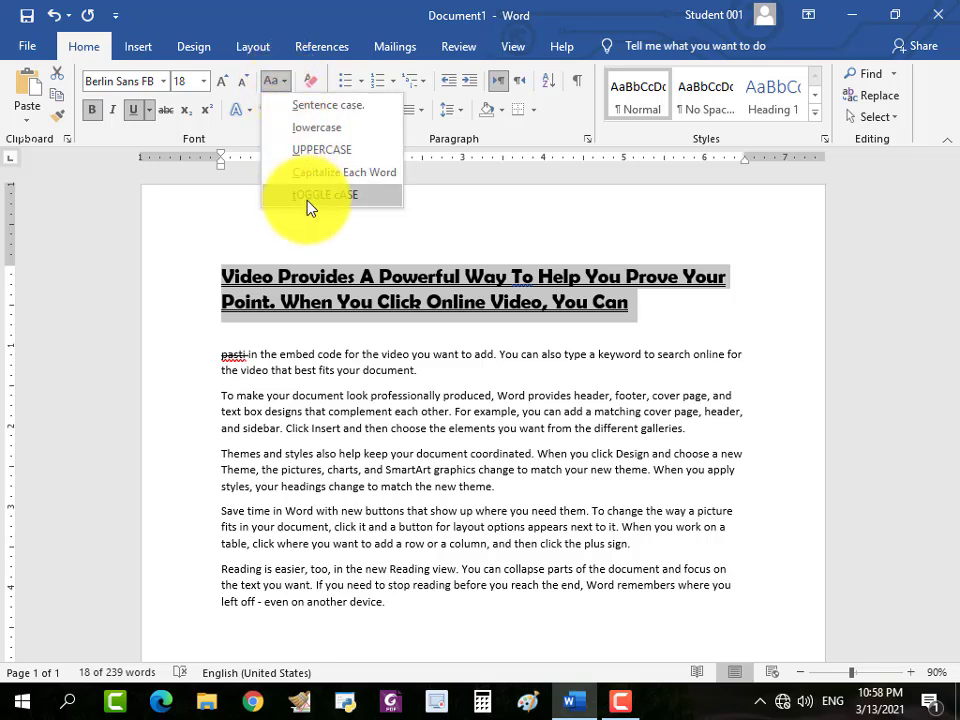
pyautogui.click(308, 200)
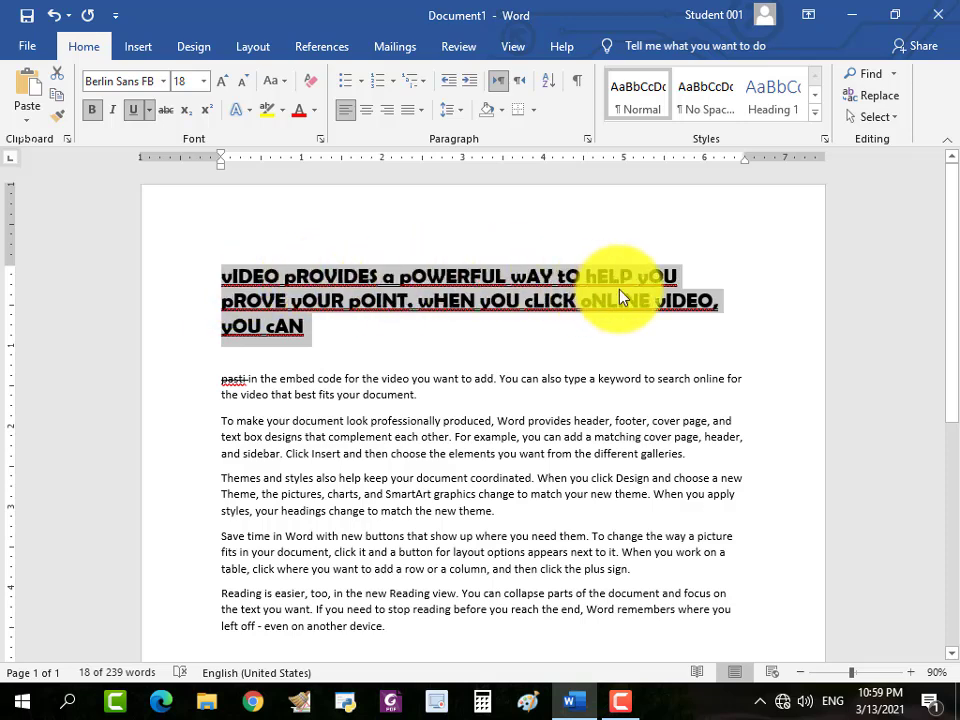
# Replace the toggled capitalization of the selected heading with Capitalize Each Word.
pyautogui.click(283, 82)
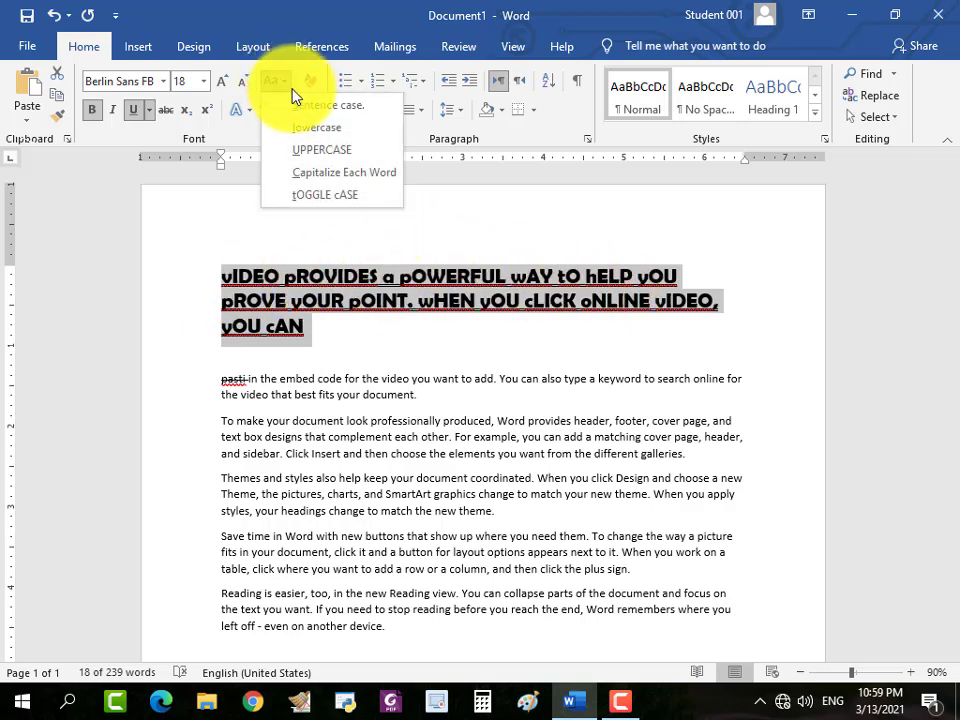
pyautogui.click(325, 388)
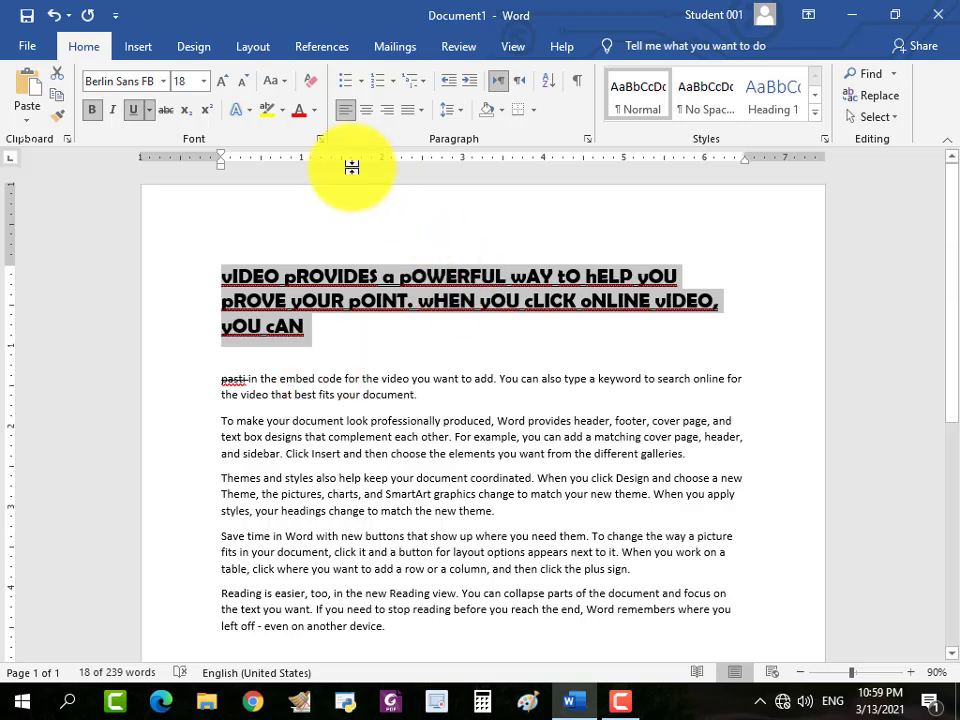
pyautogui.click(272, 82)
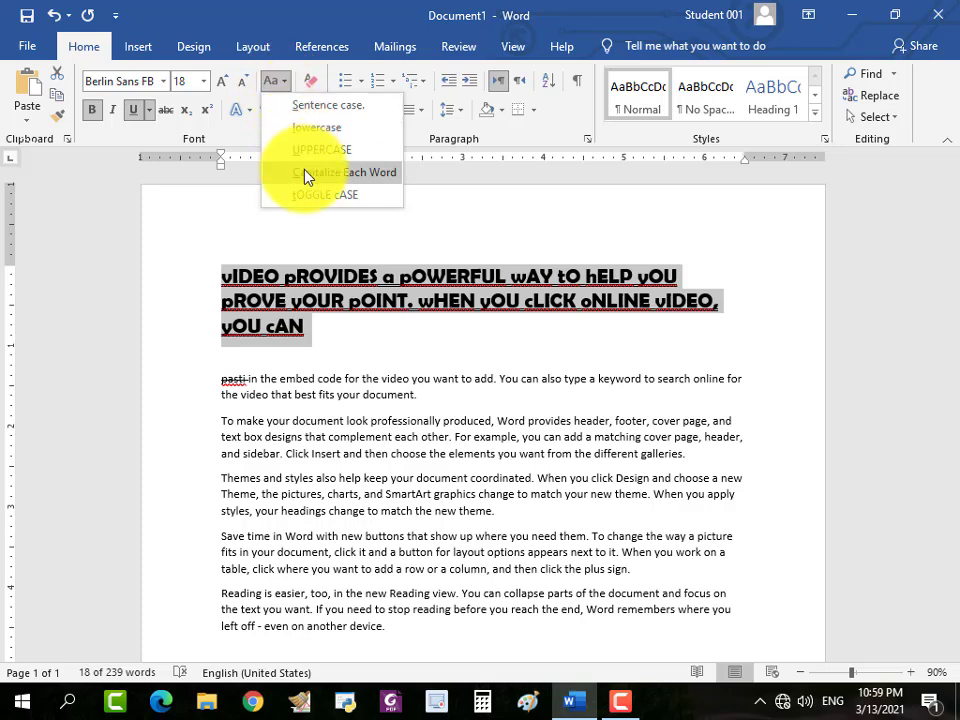
pyautogui.click(317, 172)
# Change the selected heading to Sentence case, and return it to Capitalize Each Word.
pyautogui.click(274, 83)
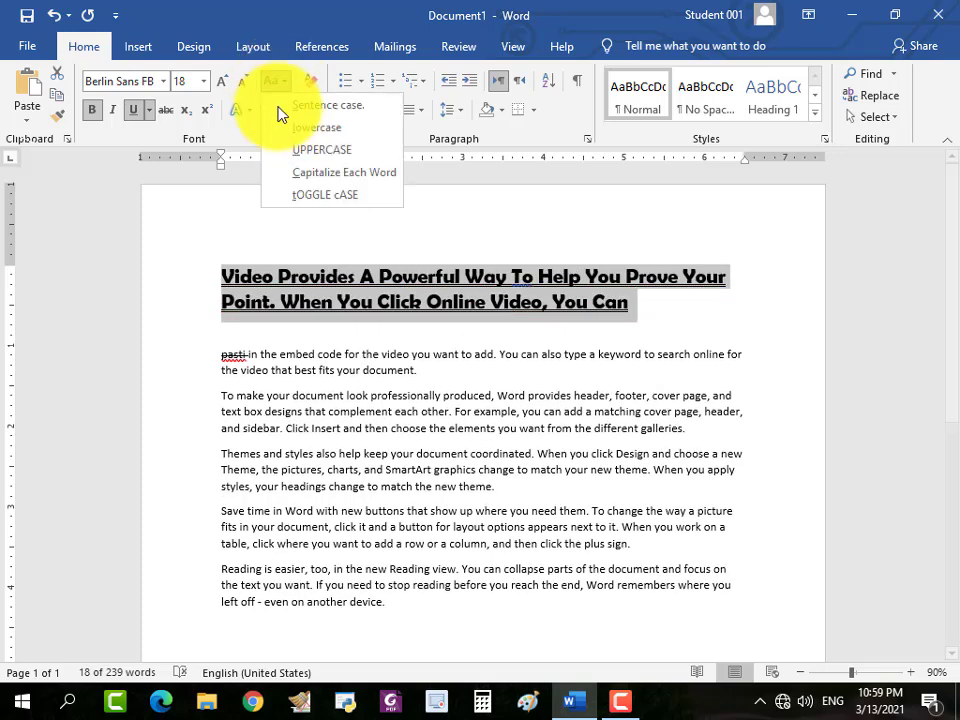
pyautogui.click(300, 103)
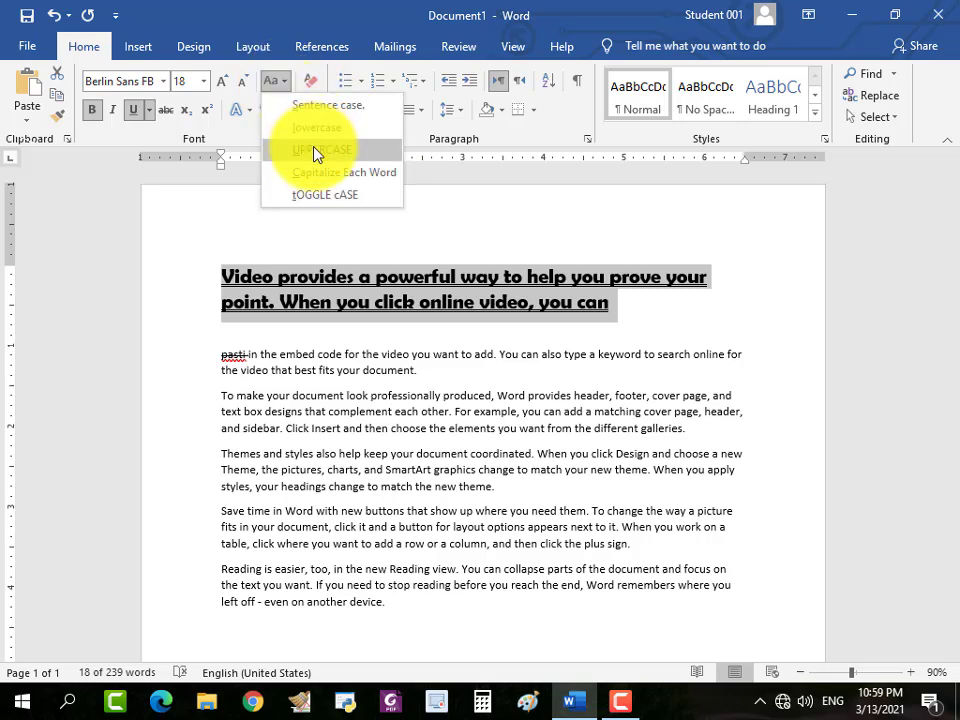
pyautogui.click(313, 173)
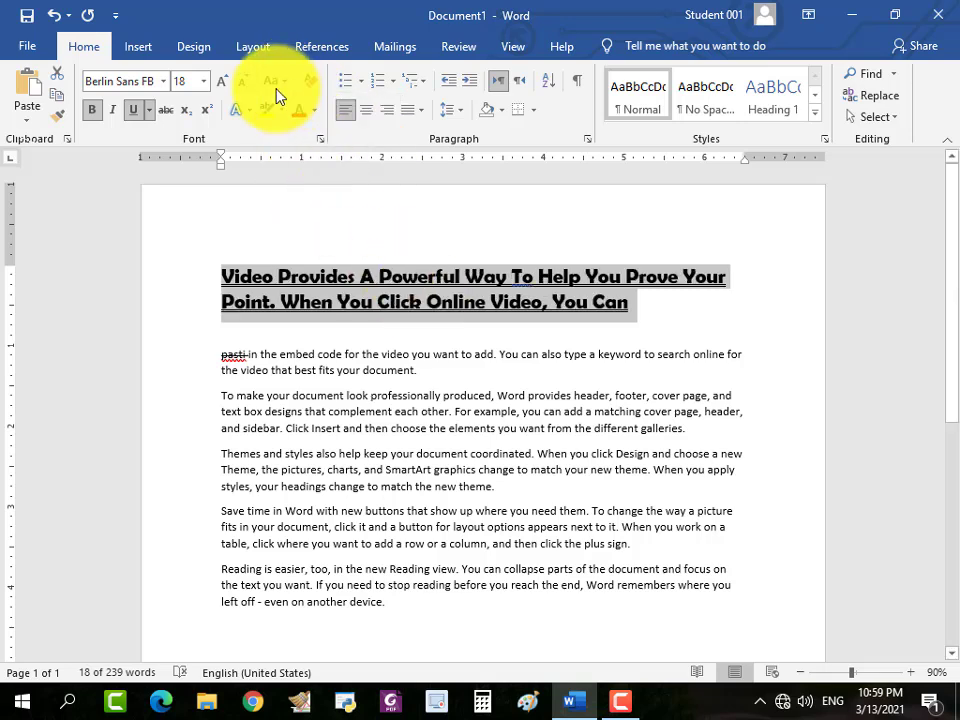
# Change the selected heading to UPPERCASE, and switch it to lowercase.
pyautogui.click(275, 84)
pyautogui.click(310, 150)
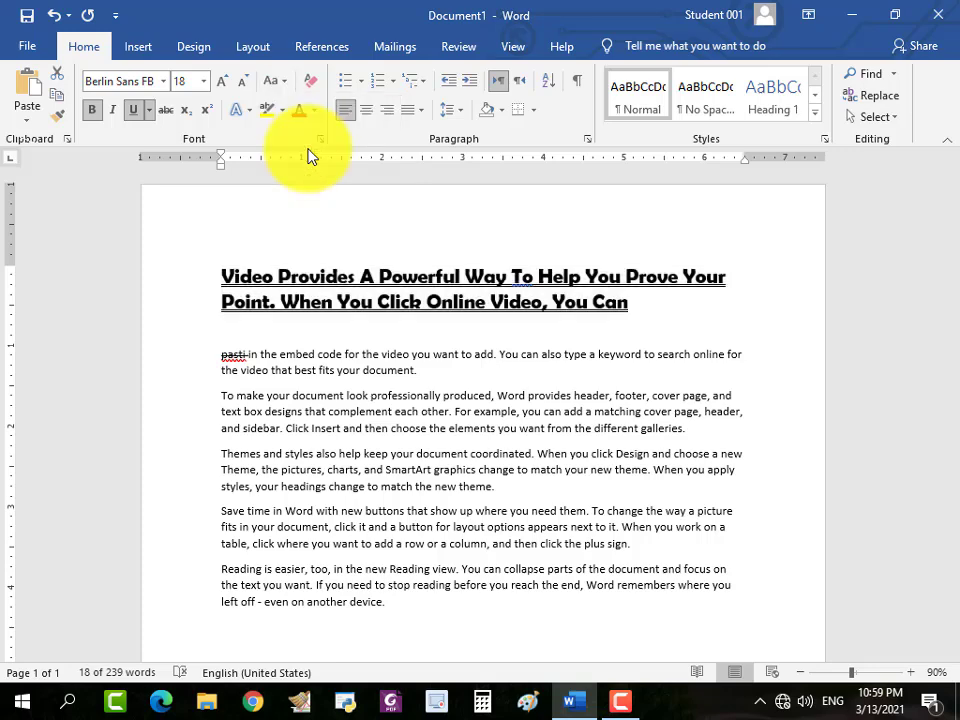
pyautogui.click(279, 80)
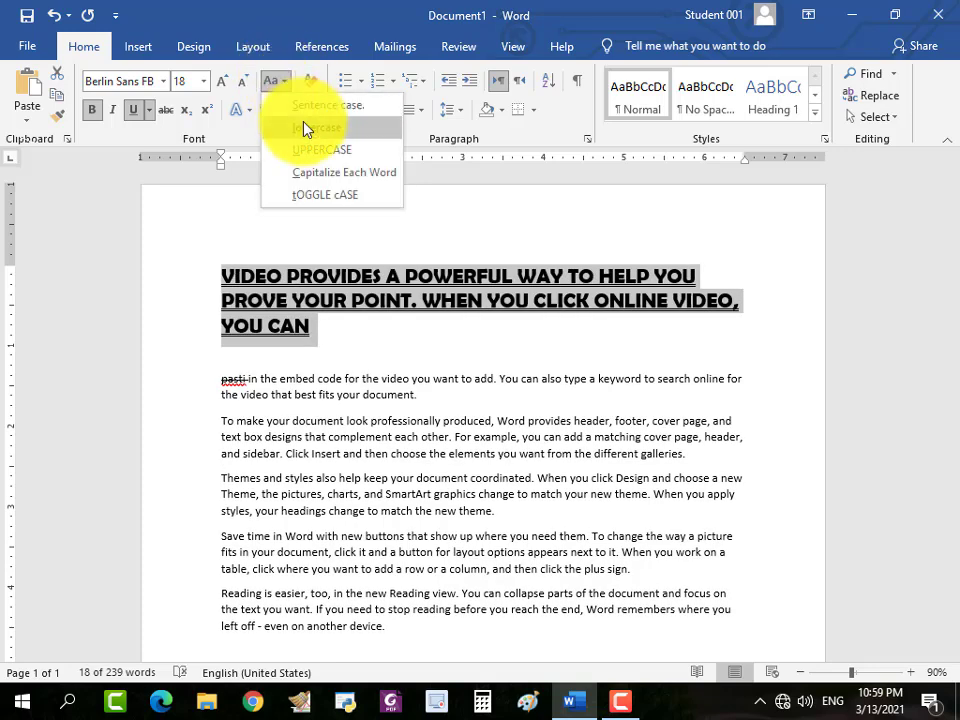
pyautogui.click(305, 126)
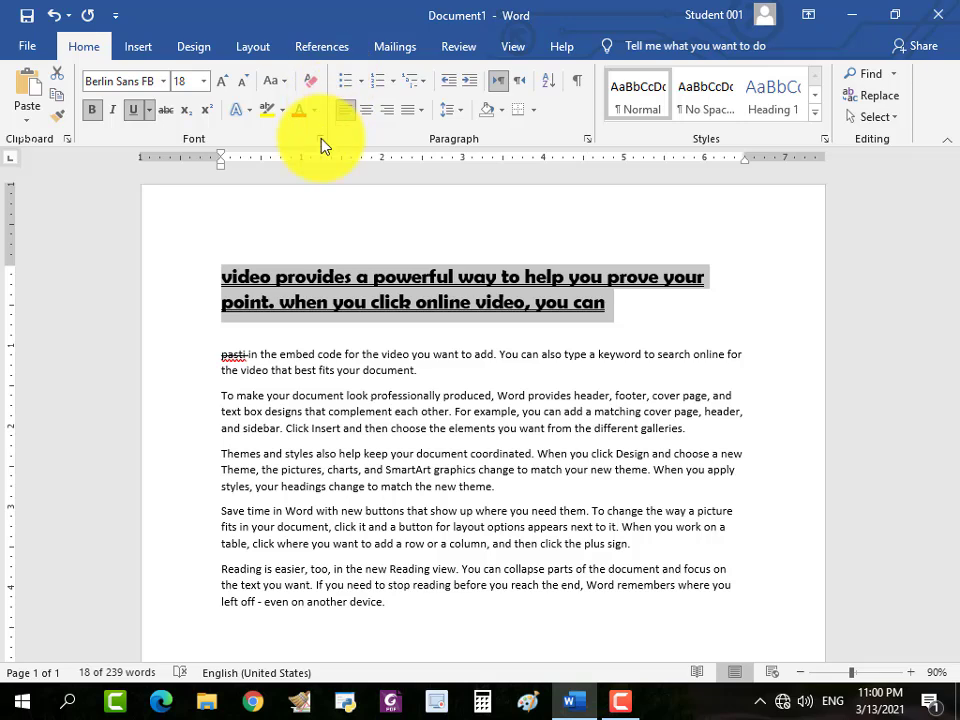
pyautogui.click(621, 707)
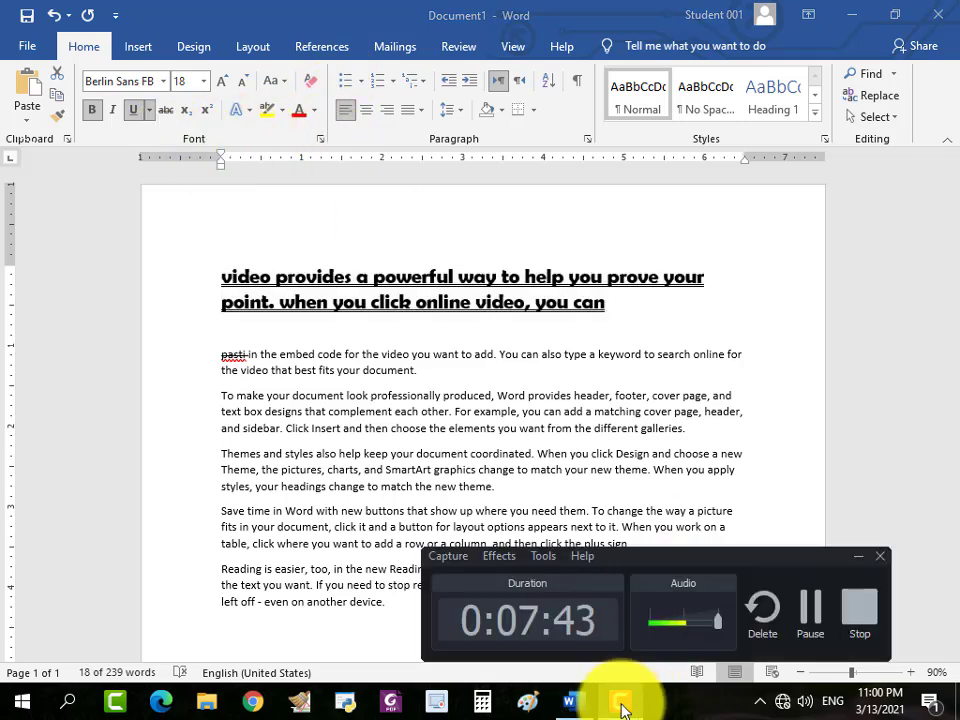
pyautogui.click(621, 707)
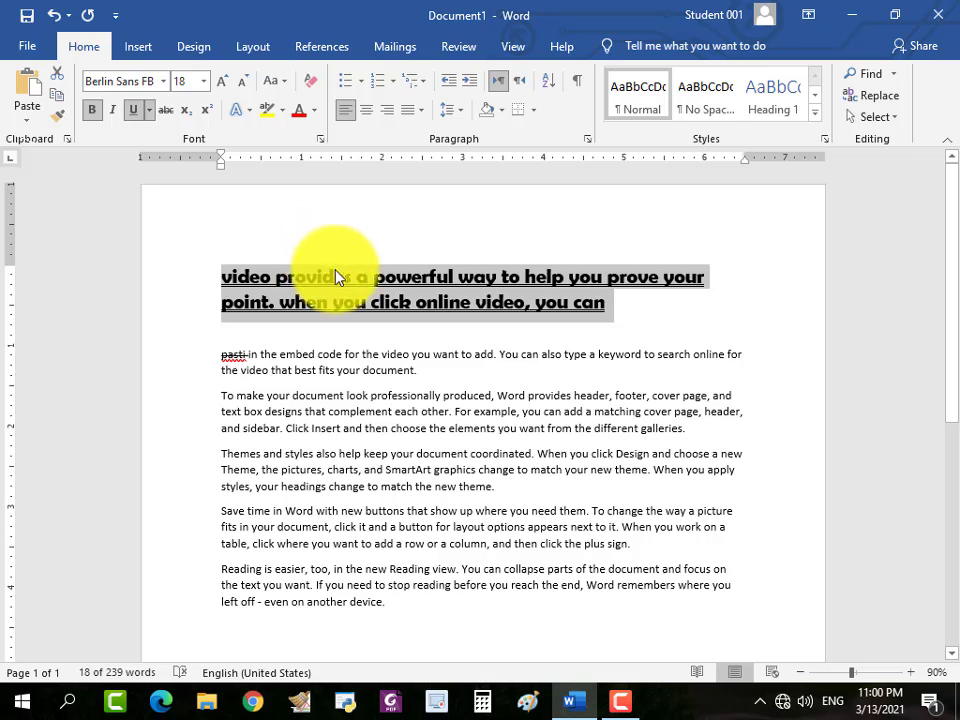
pyautogui.click(314, 112)
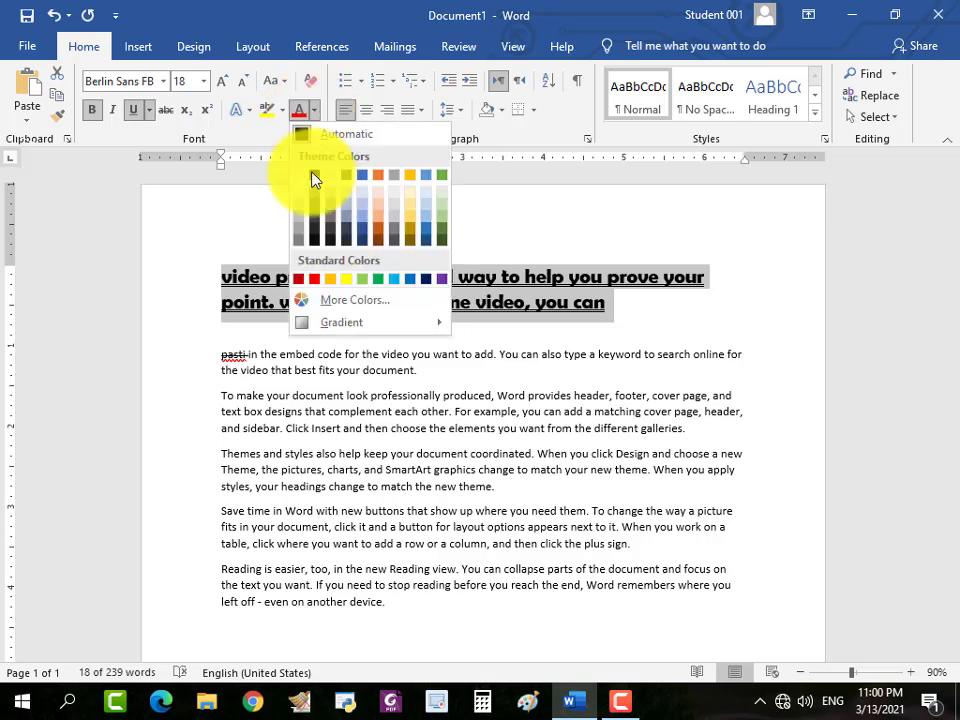
pyautogui.click(287, 279)
pyautogui.click(290, 277)
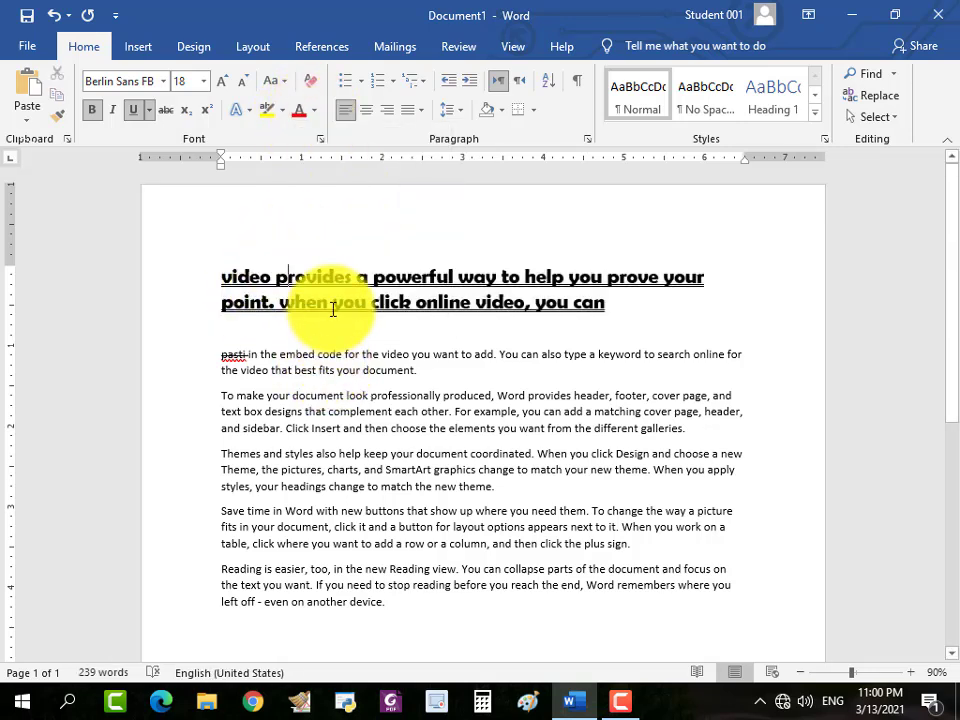
pyautogui.moveTo(333, 308); pyautogui.dragTo(401, 311)
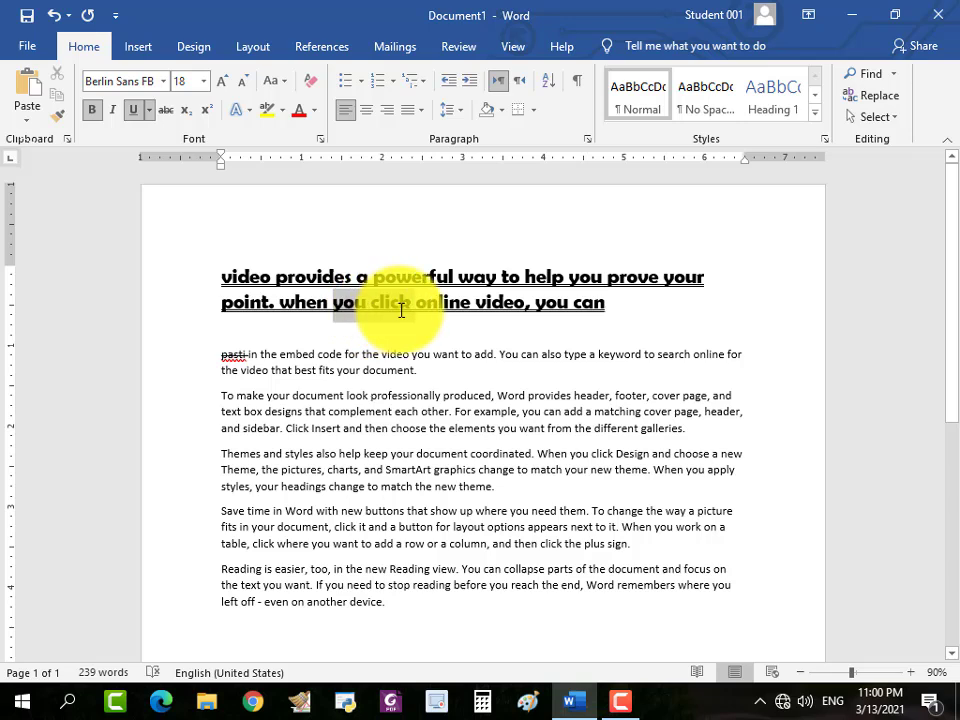
pyautogui.click(336, 305)
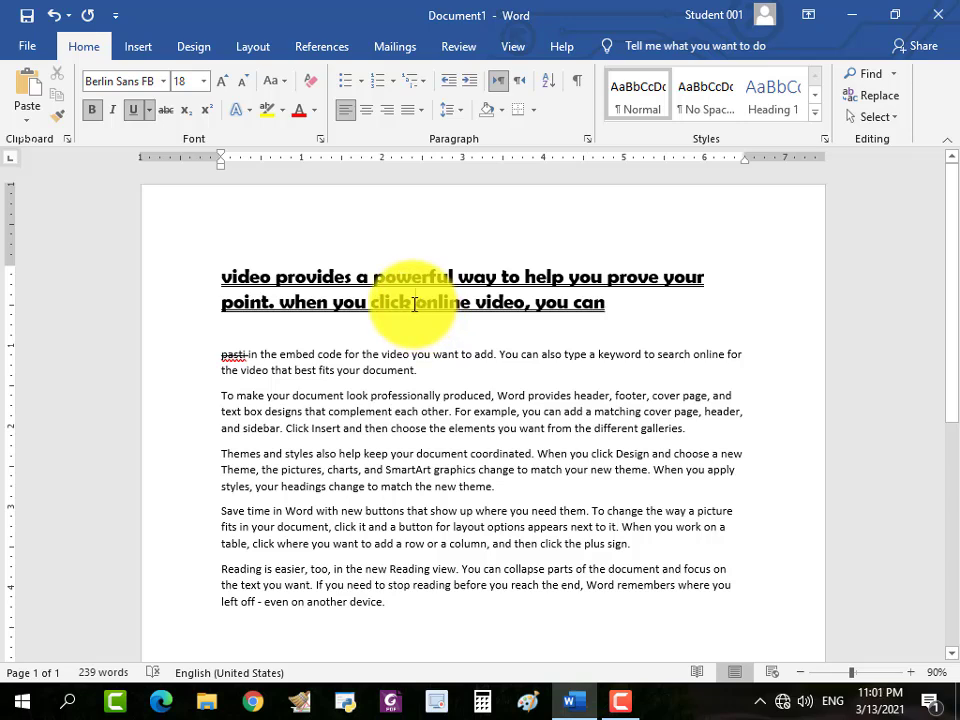
# Color the word "online" in the heading with the standard red font color.
pyautogui.moveTo(414, 304)
pyautogui.mouseDown()
pyautogui.moveTo(461, 304)
pyautogui.moveTo(416, 298)
pyautogui.mouseUp()
pyautogui.click(480, 308)
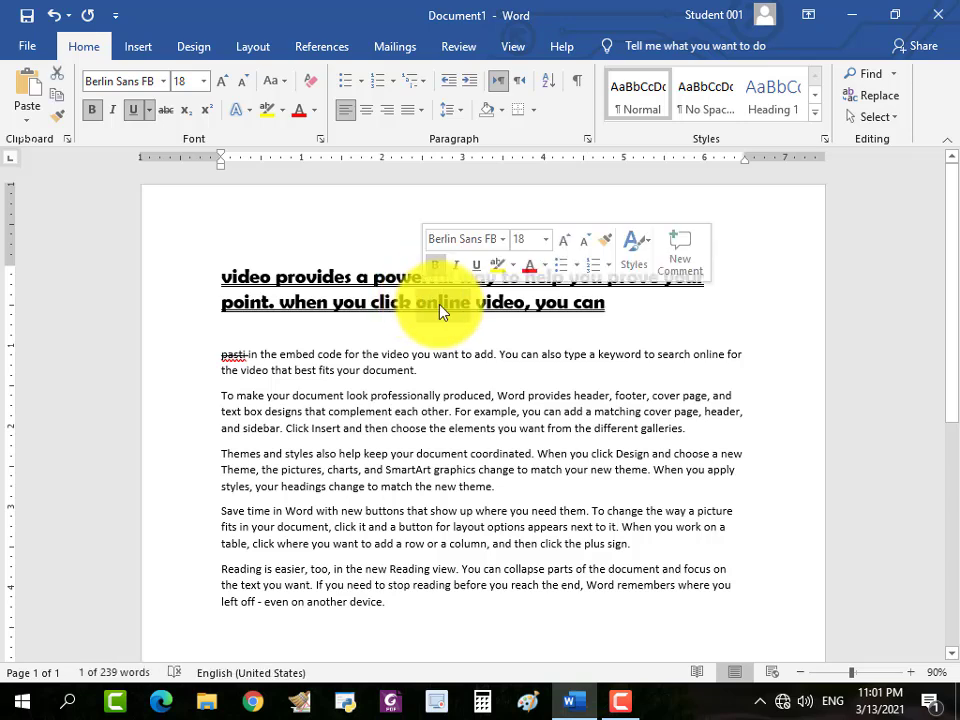
pyautogui.click(314, 111)
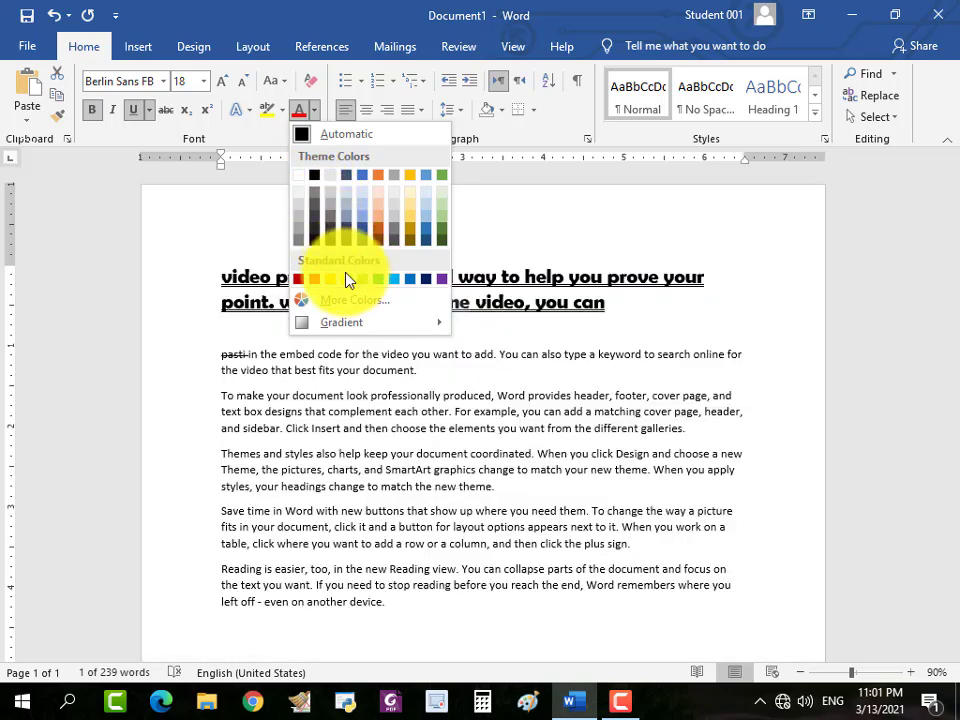
pyautogui.click(314, 279)
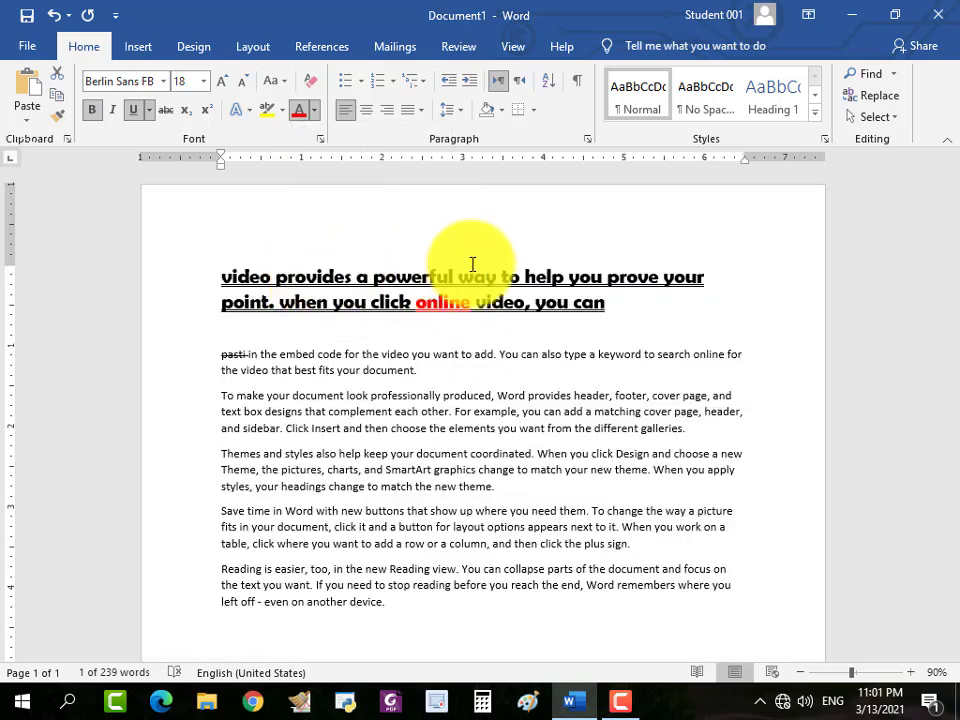
# Apply the red font color to the entire heading, and change it to standard yellow.
pyautogui.tripleClick(428, 275)
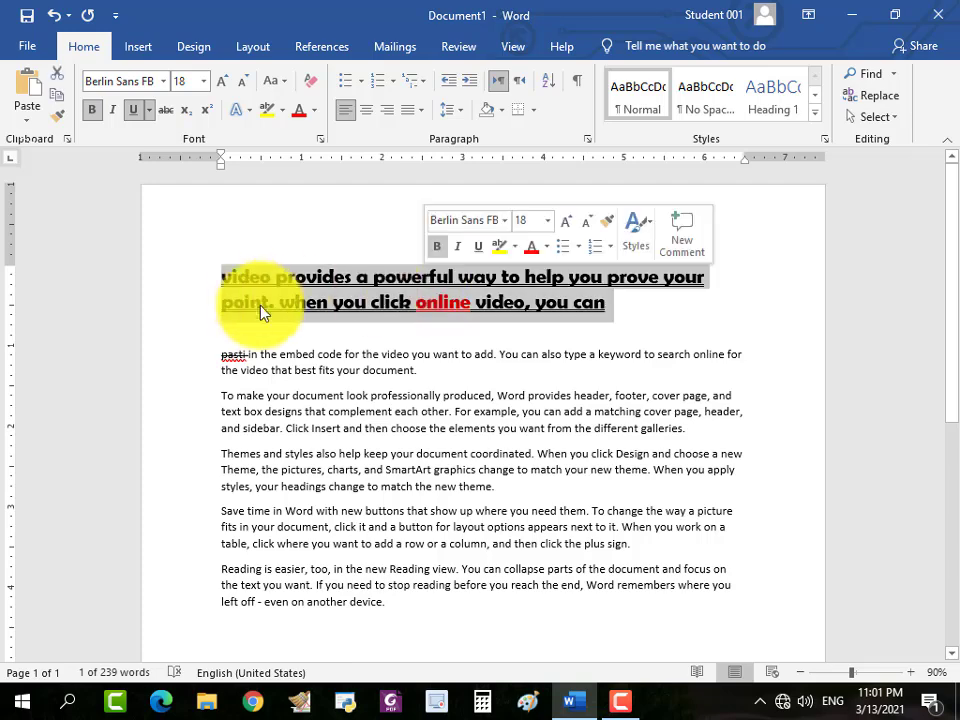
pyautogui.click(298, 113)
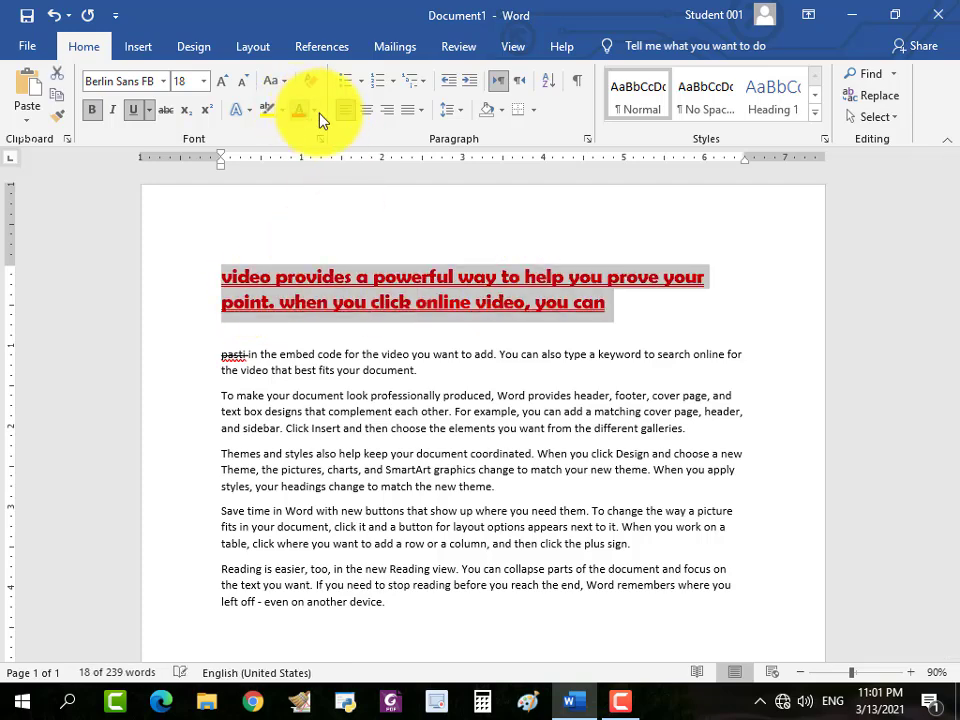
pyautogui.click(314, 111)
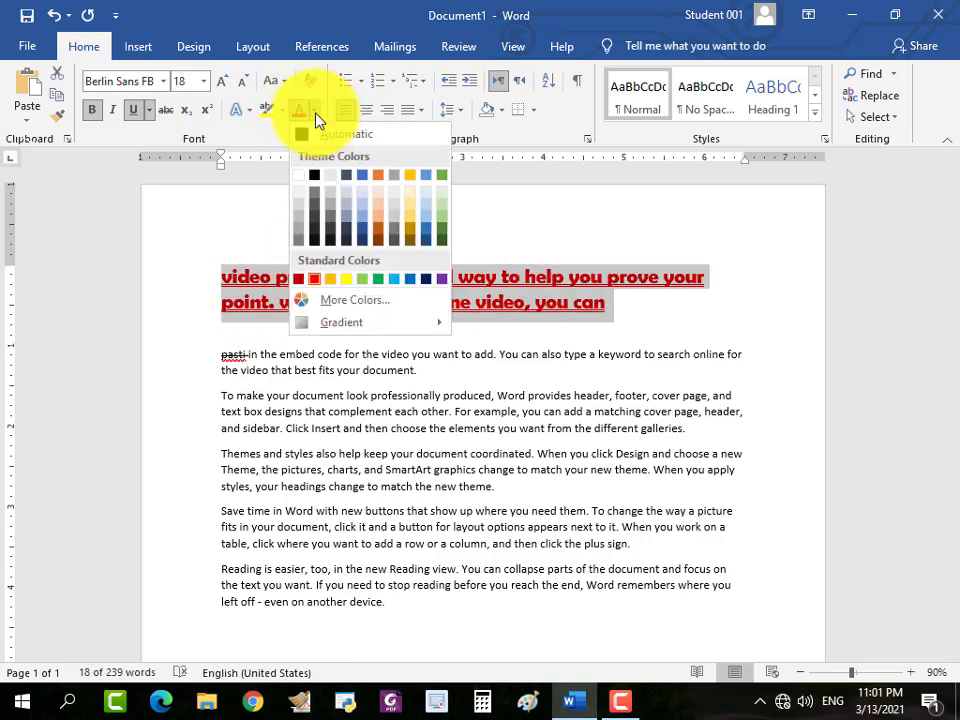
pyautogui.click(343, 279)
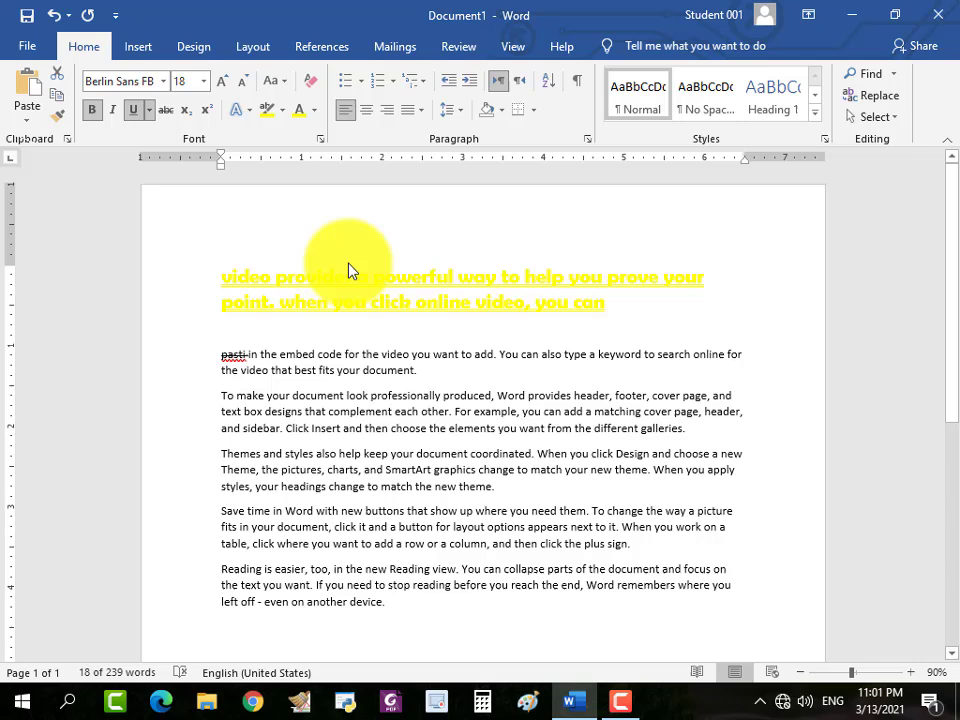
# Change the font color of the selected heading to standard green.
pyautogui.click(315, 111)
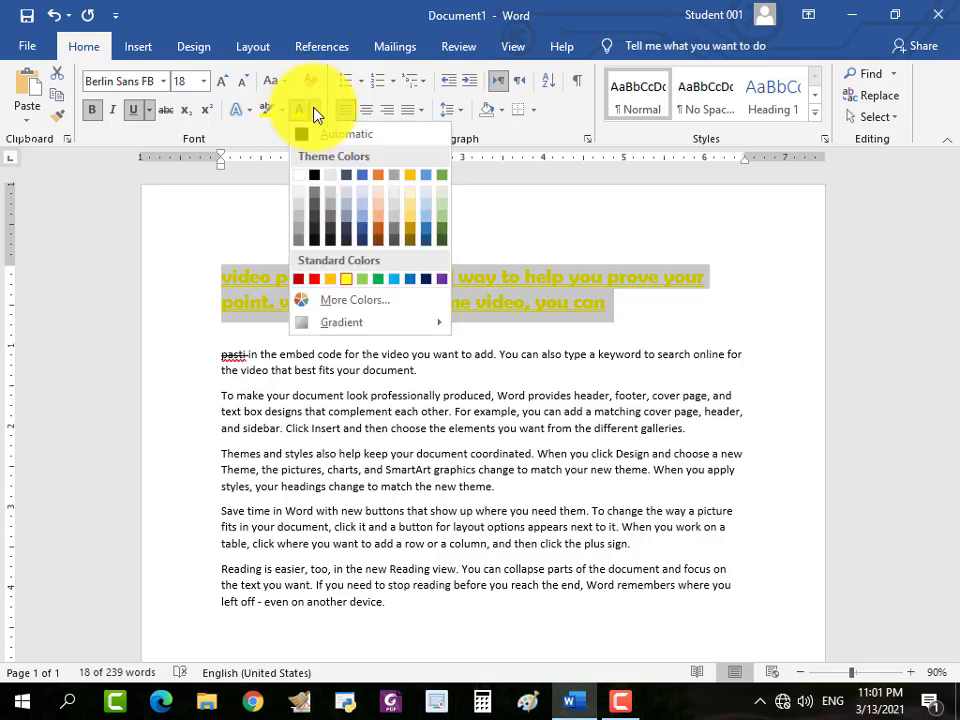
pyautogui.click(378, 279)
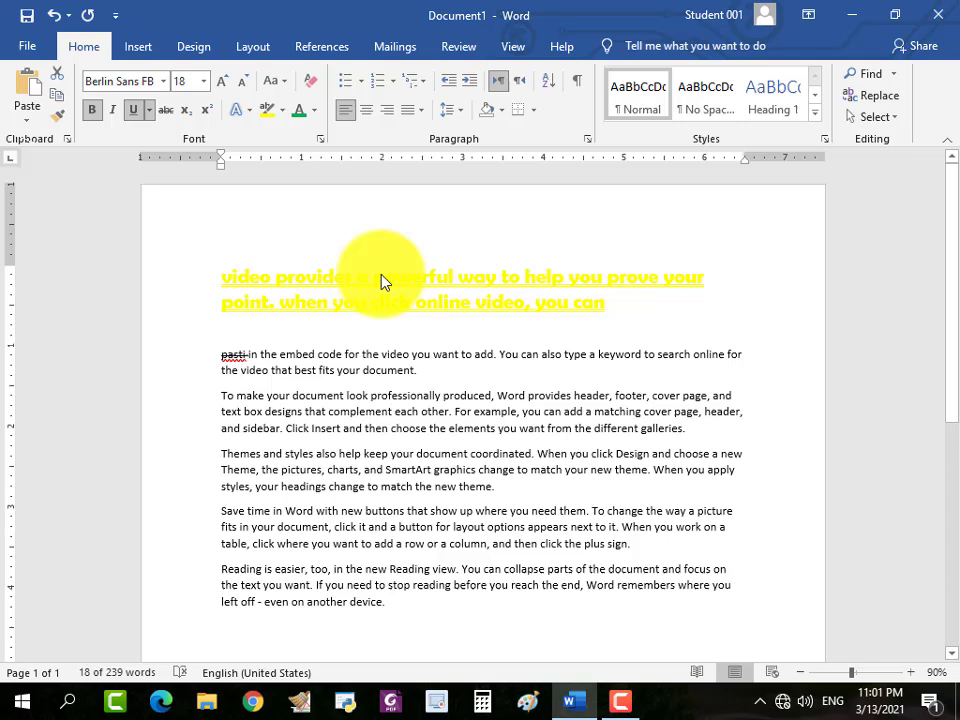
pyautogui.click(315, 111)
pyautogui.click(386, 327)
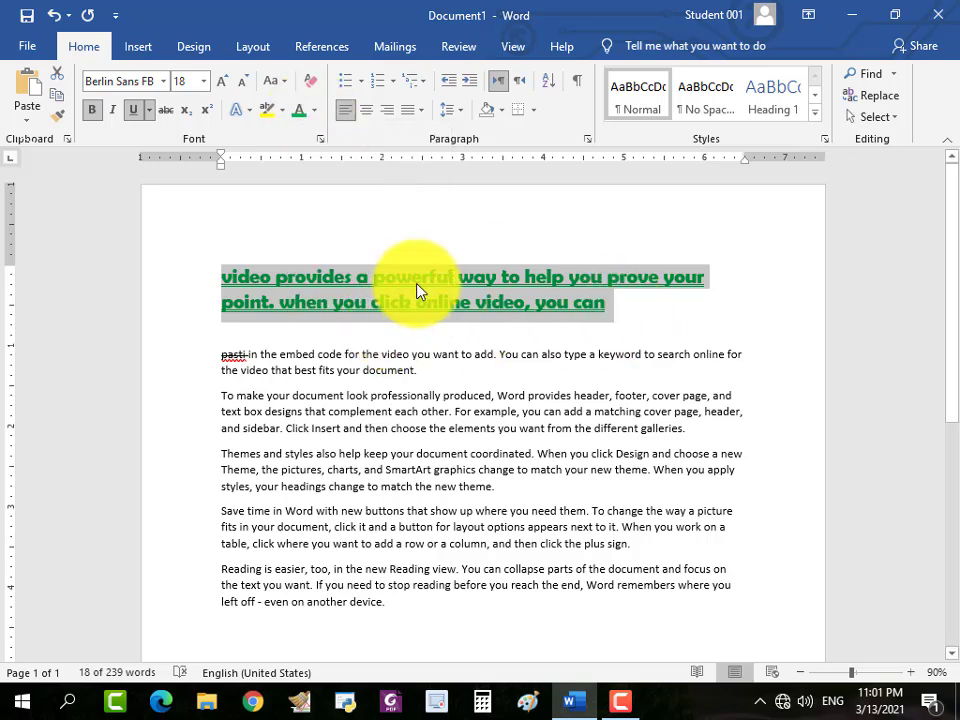
# Break the heading onto a new line after "powerful", and enlarge "video provides a powerful" to 36 pt.
pyautogui.click(450, 279)
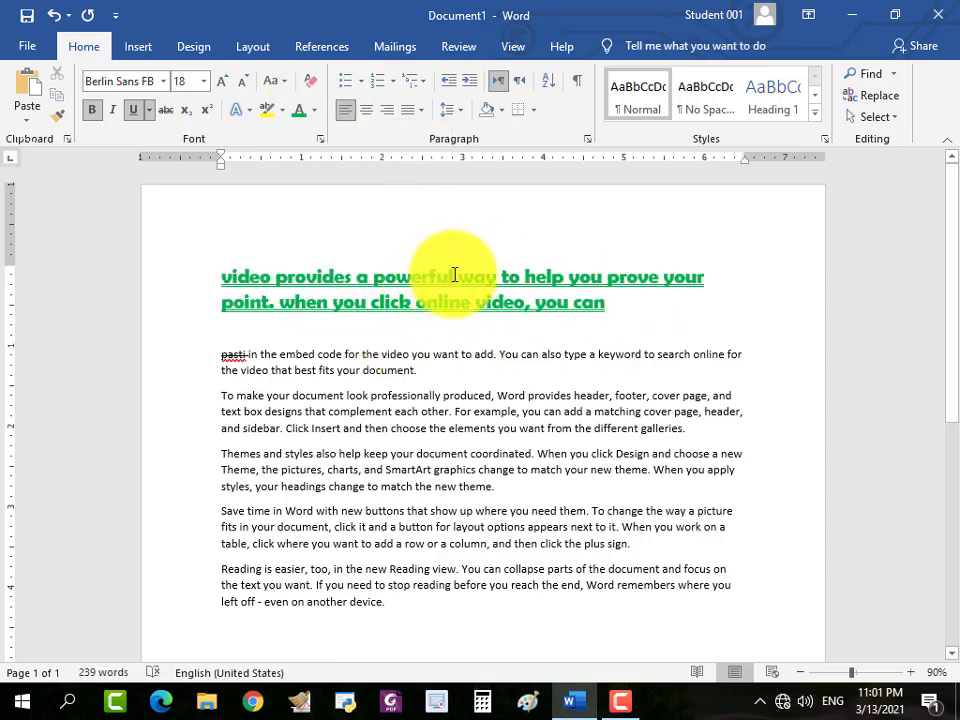
pyautogui.press('Return')
pyautogui.moveTo(224, 279); pyautogui.dragTo(414, 281)
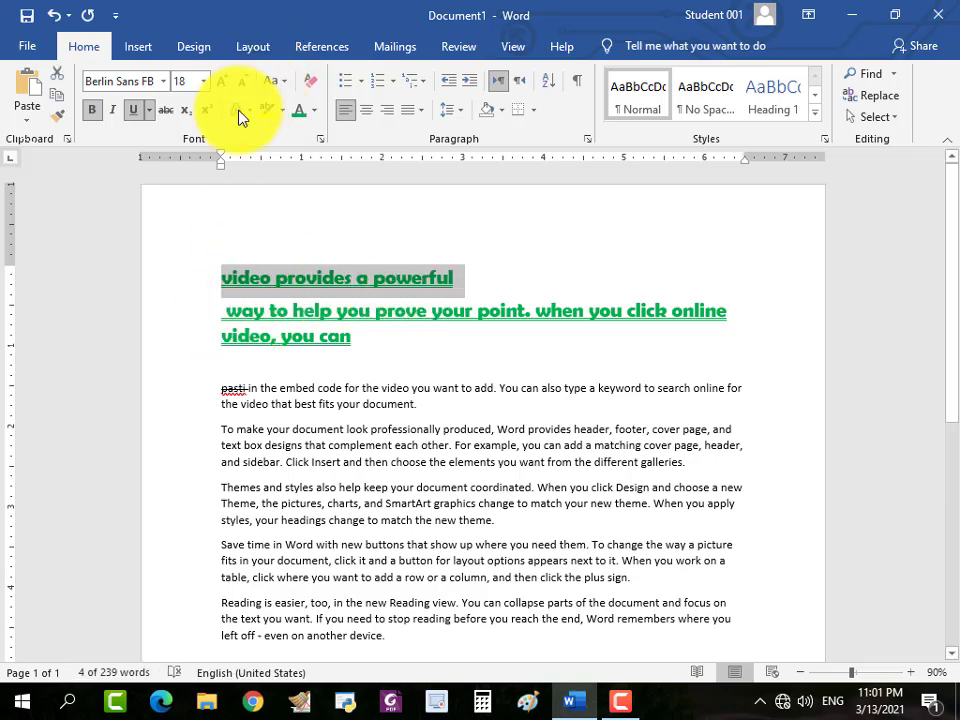
pyautogui.click(222, 84)
pyautogui.click(223, 85)
pyautogui.click(223, 85)
pyautogui.click(222, 84)
pyautogui.click(222, 84)
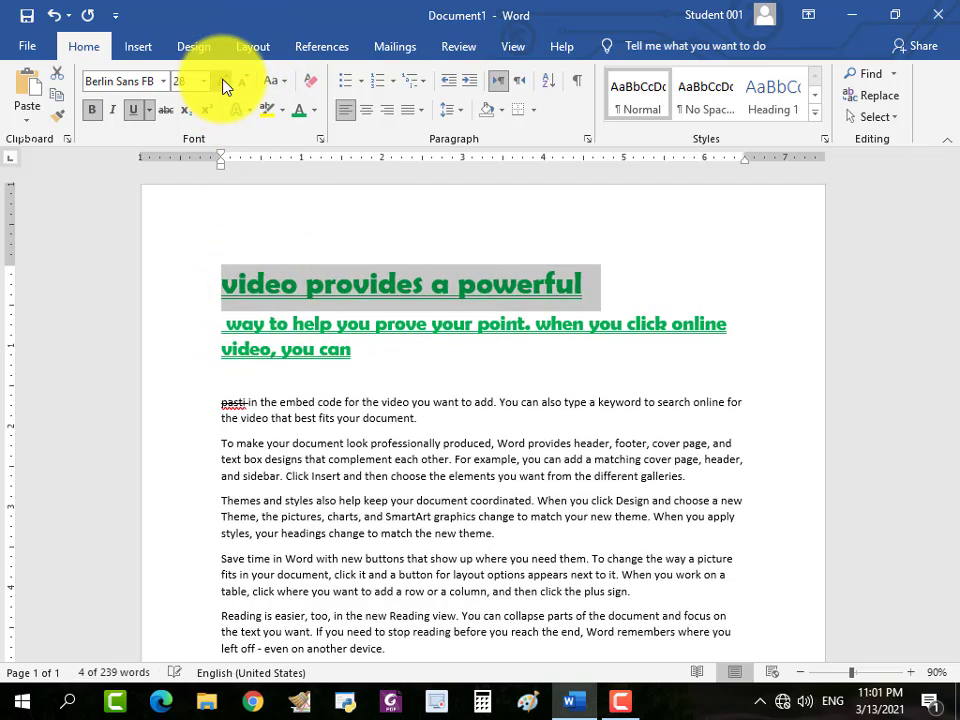
pyautogui.click(223, 85)
pyautogui.click(223, 85)
pyautogui.click(224, 86)
pyautogui.click(240, 90)
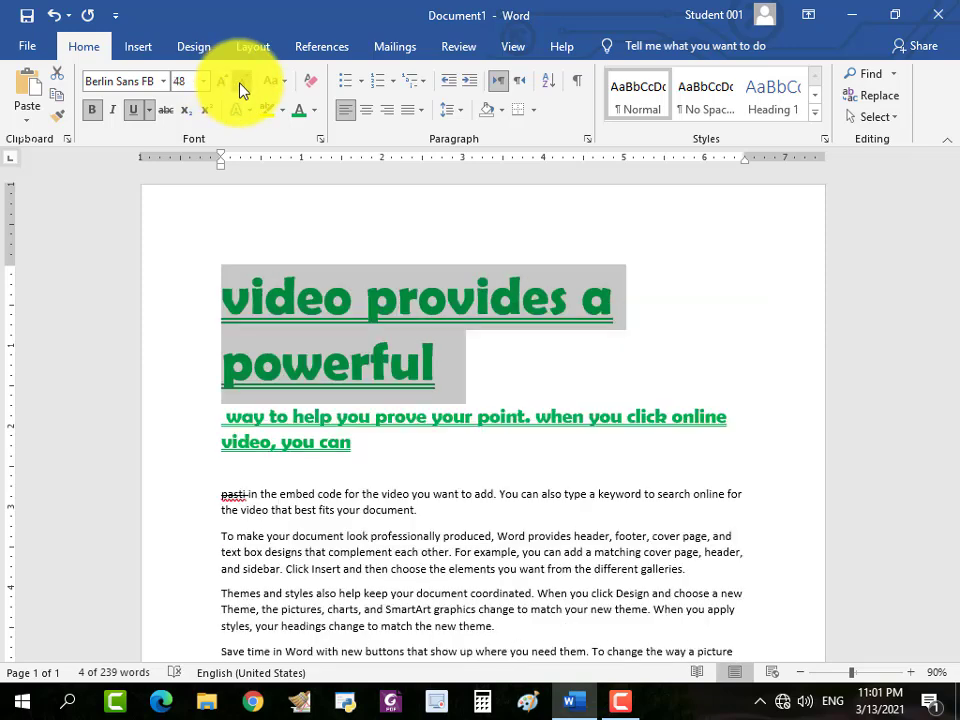
pyautogui.click(240, 90)
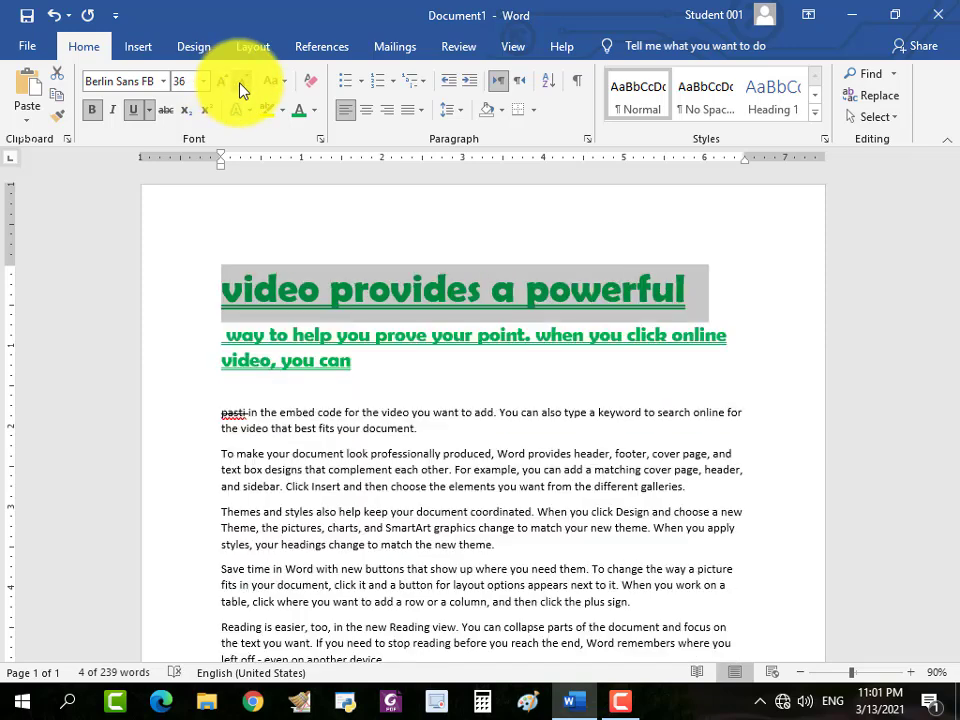
# Apply the custom dark blue font color #0E057D (RGB 14, 5, 125) to the selected line "video provides a powerful".
pyautogui.click(314, 111)
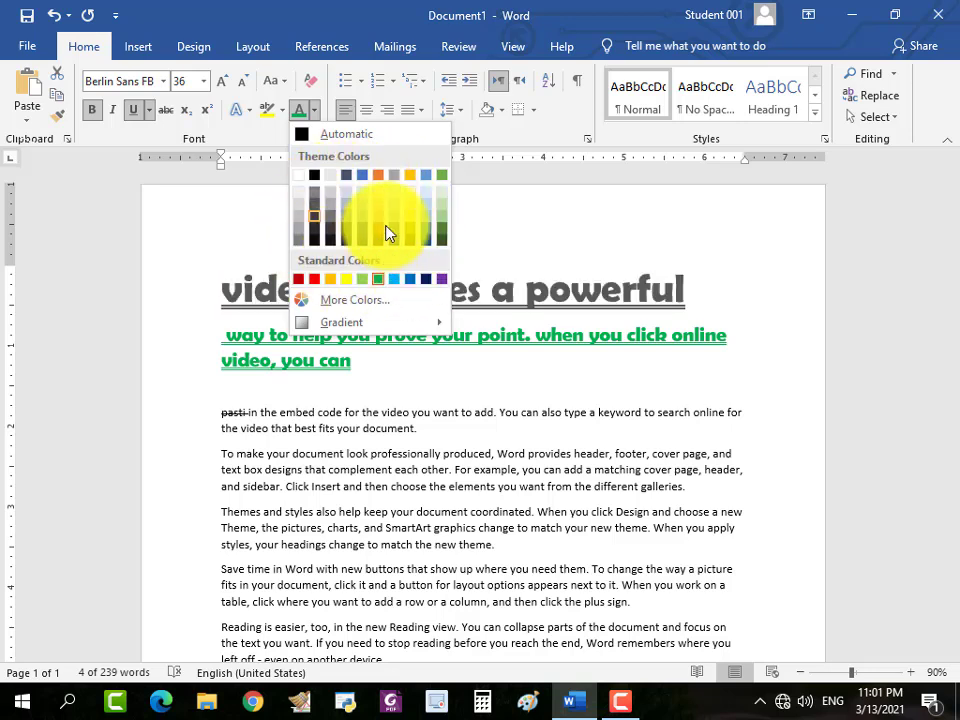
pyautogui.click(347, 302)
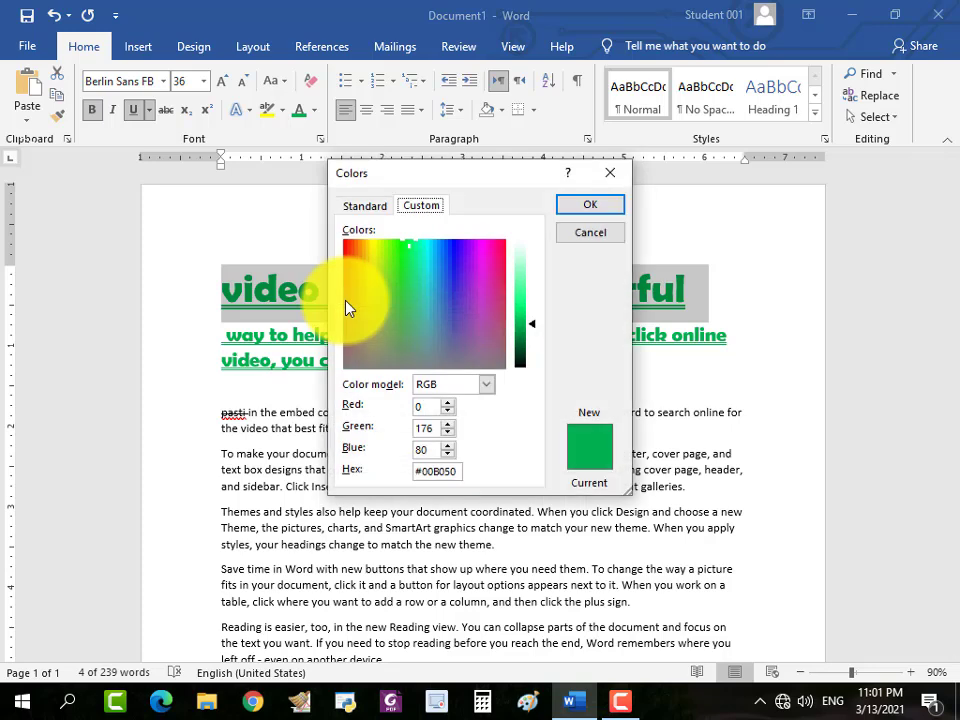
pyautogui.click(365, 207)
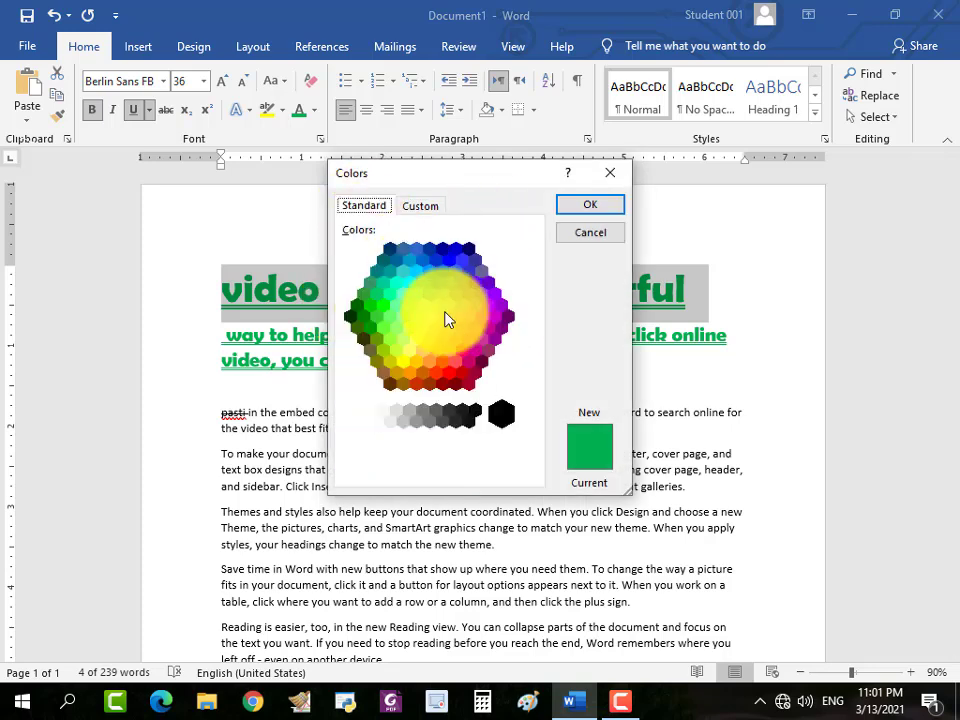
pyautogui.click(422, 205)
pyautogui.click(429, 326)
pyautogui.click(465, 295)
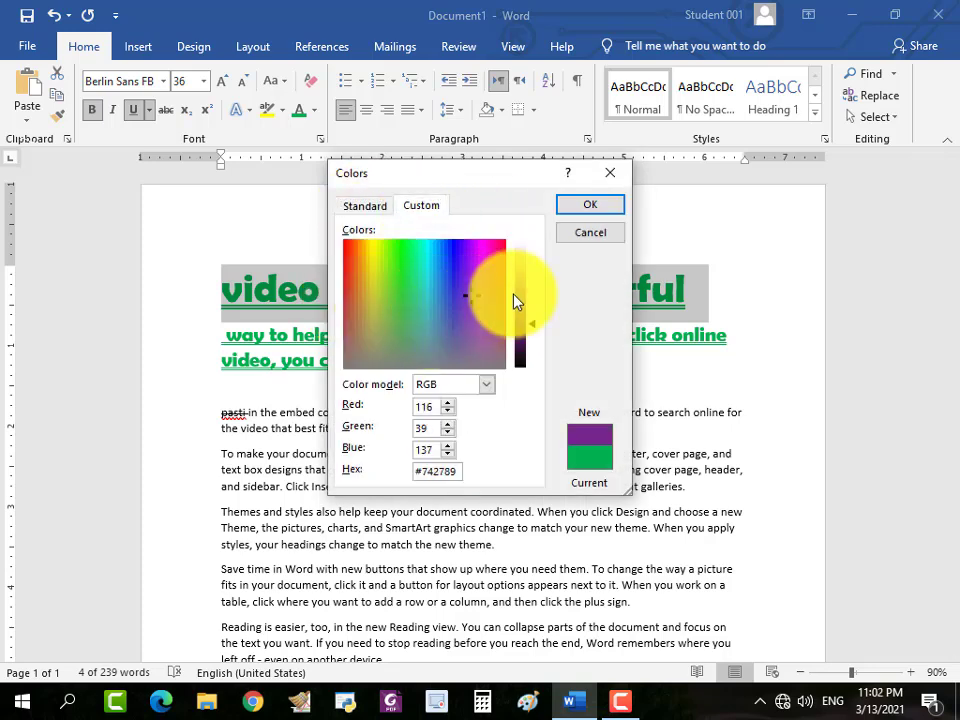
pyautogui.click(397, 288)
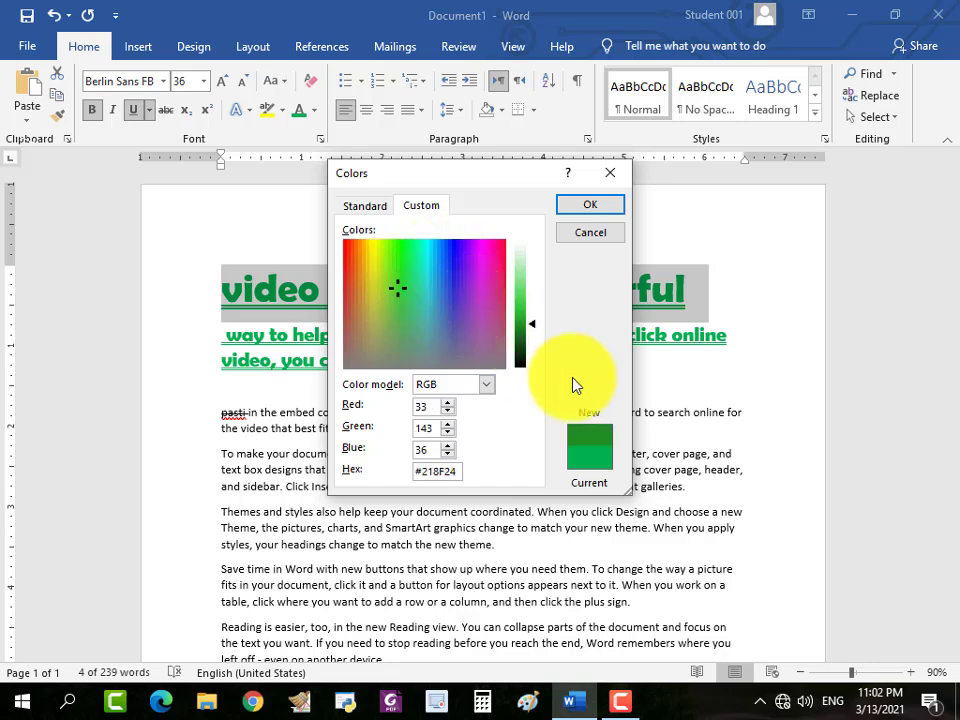
pyautogui.click(477, 304)
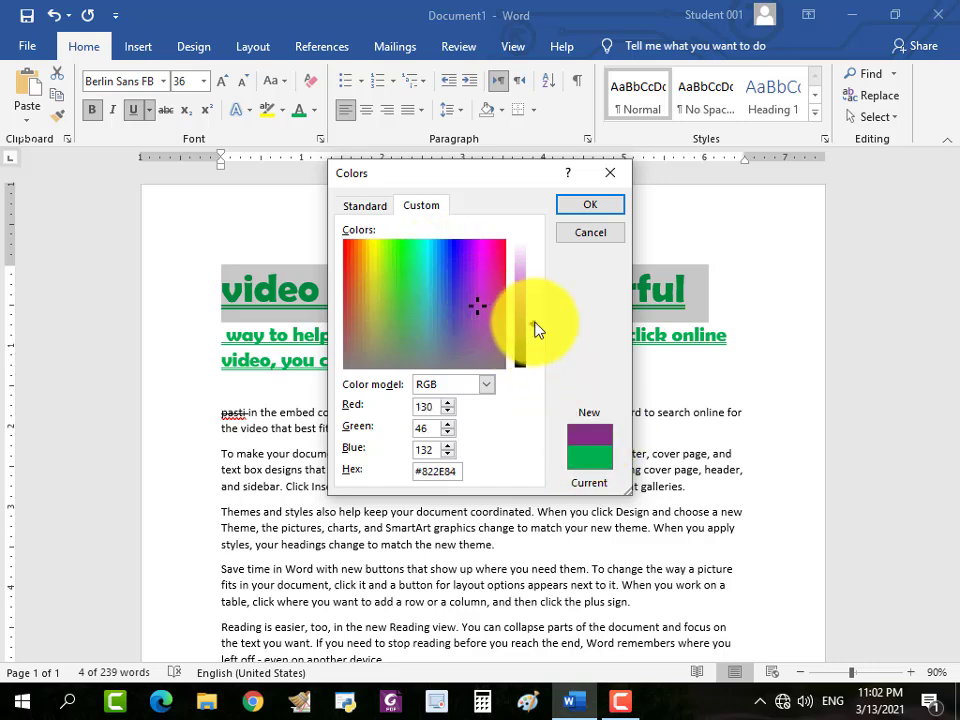
pyautogui.moveTo(538, 330); pyautogui.dragTo(516, 345)
pyautogui.click(447, 289)
pyautogui.click(425, 260)
pyautogui.click(465, 242)
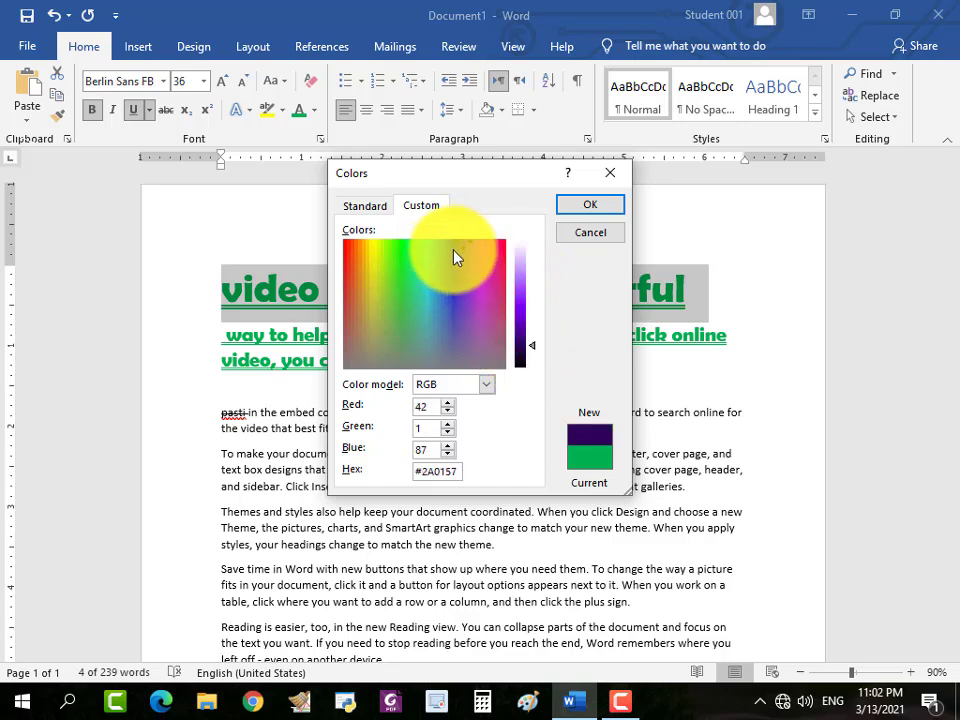
pyautogui.click(453, 251)
pyautogui.click(518, 334)
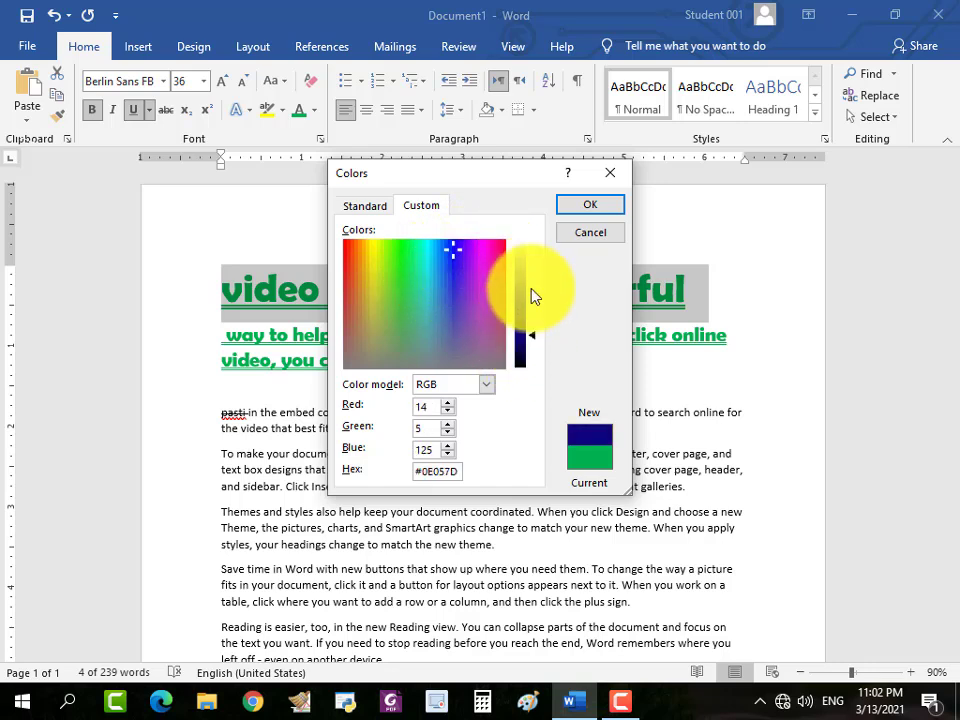
pyautogui.press('Return')
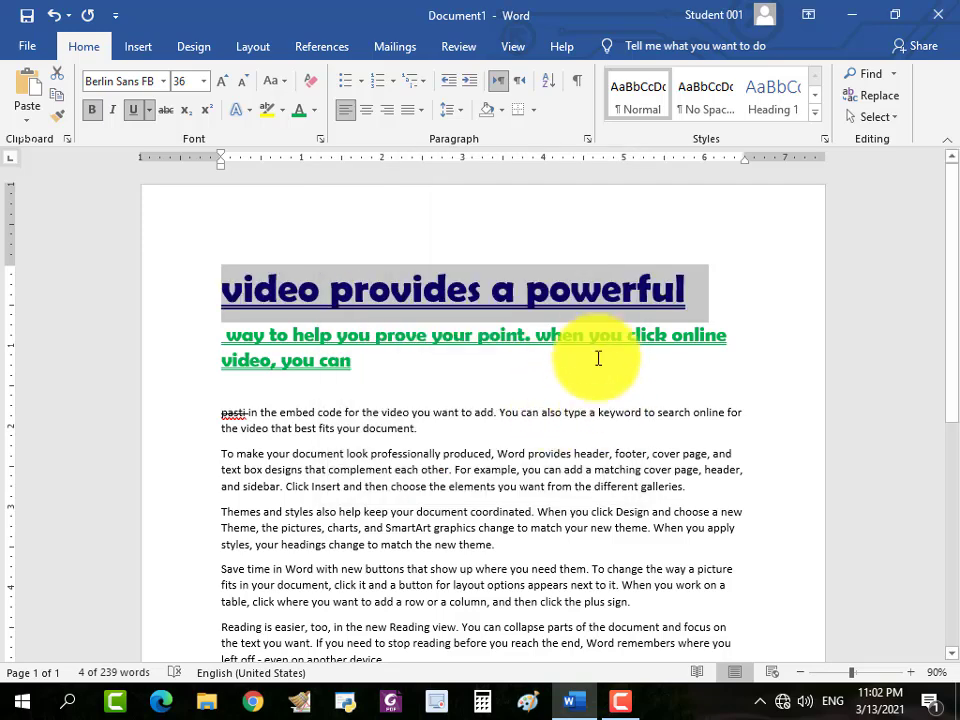
pyautogui.click(599, 340)
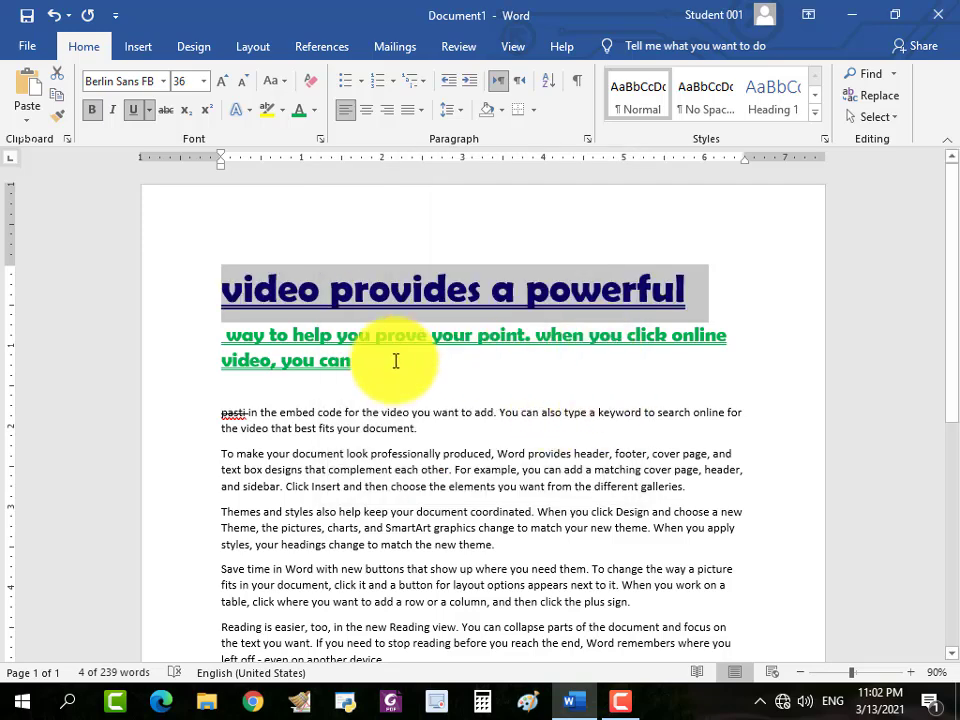
pyautogui.click(314, 110)
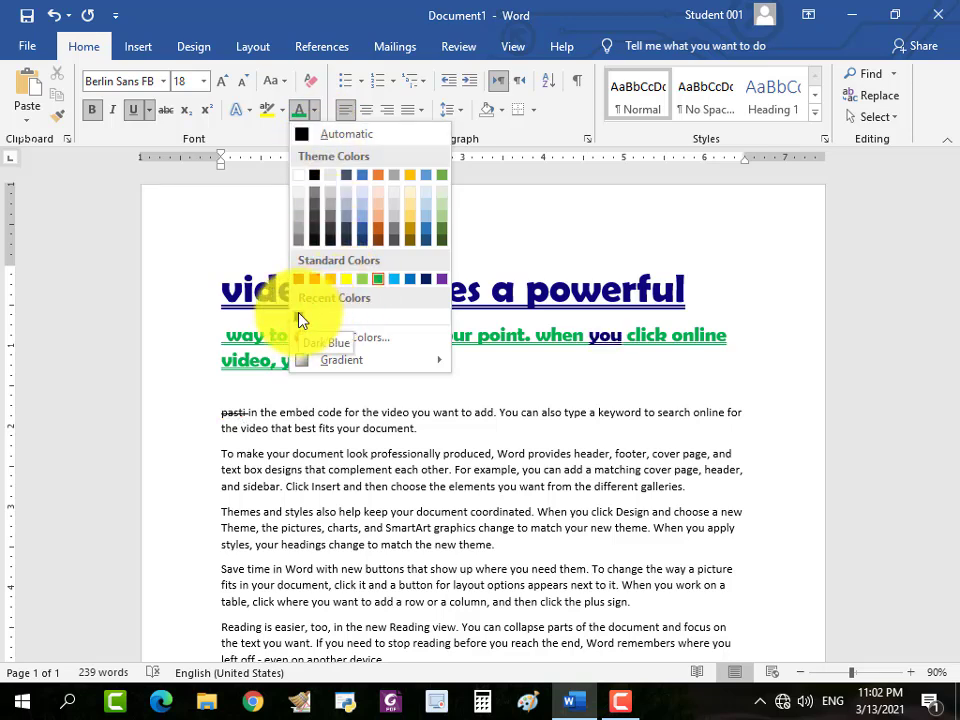
pyautogui.click(539, 290)
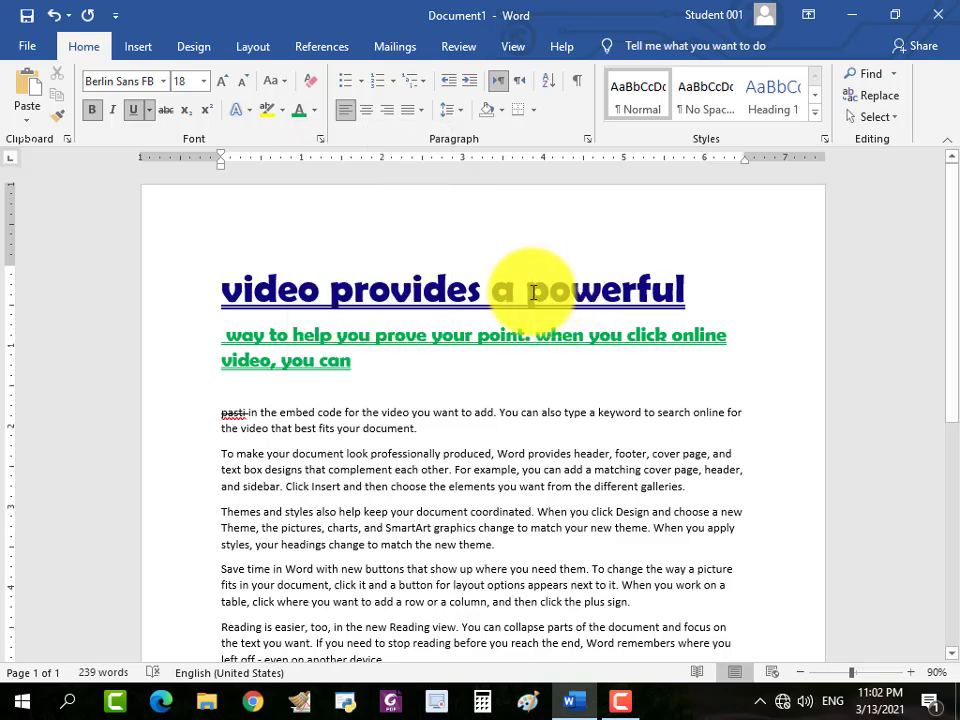
pyautogui.click(314, 110)
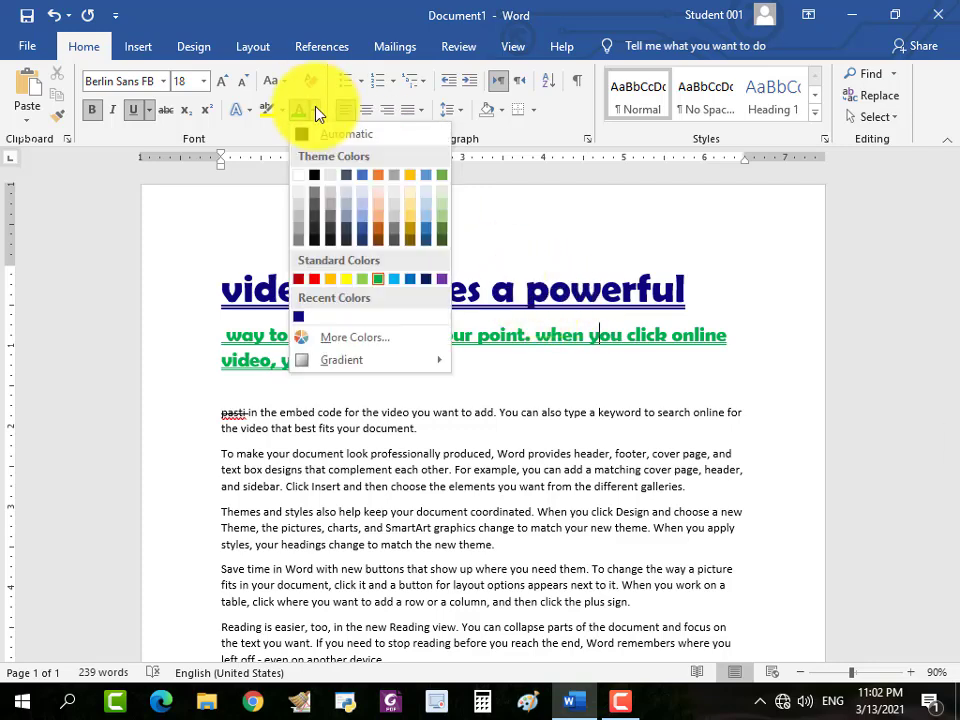
pyautogui.moveTo(346, 362)
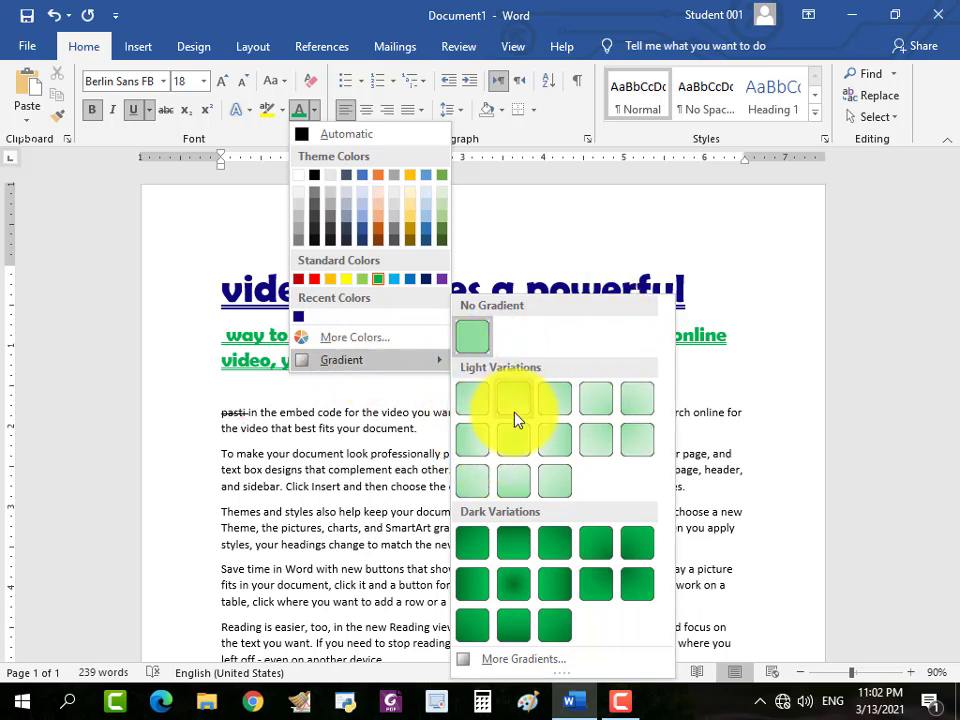
pyautogui.click(490, 277)
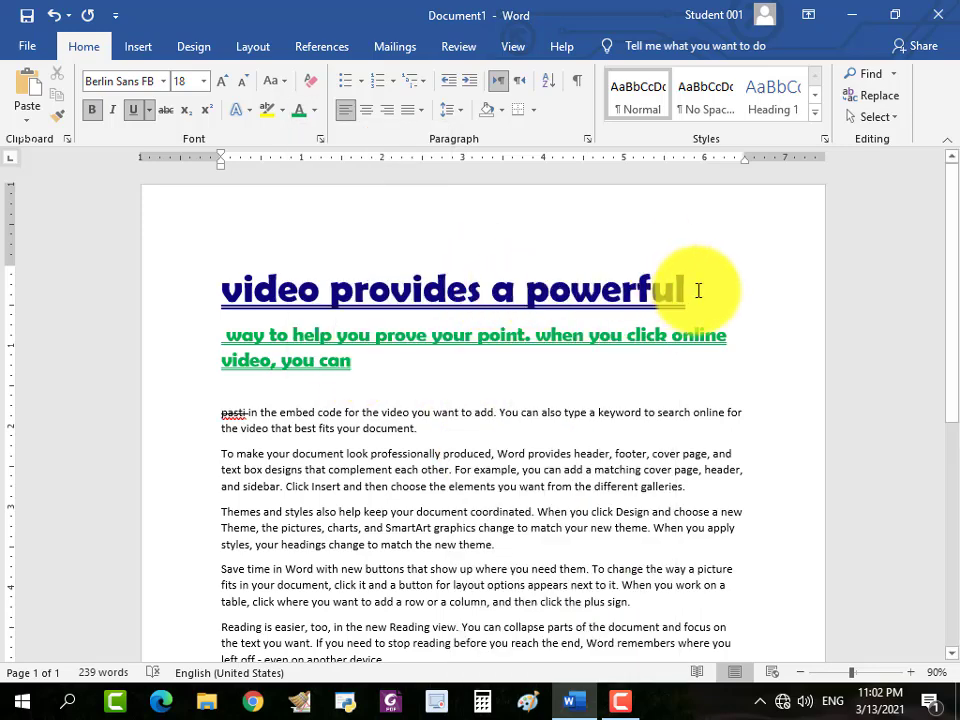
# Open the detailed gradient settings for the line "video provides a powerful" and give its text a gradient fill.
pyautogui.moveTo(696, 289); pyautogui.dragTo(250, 302)
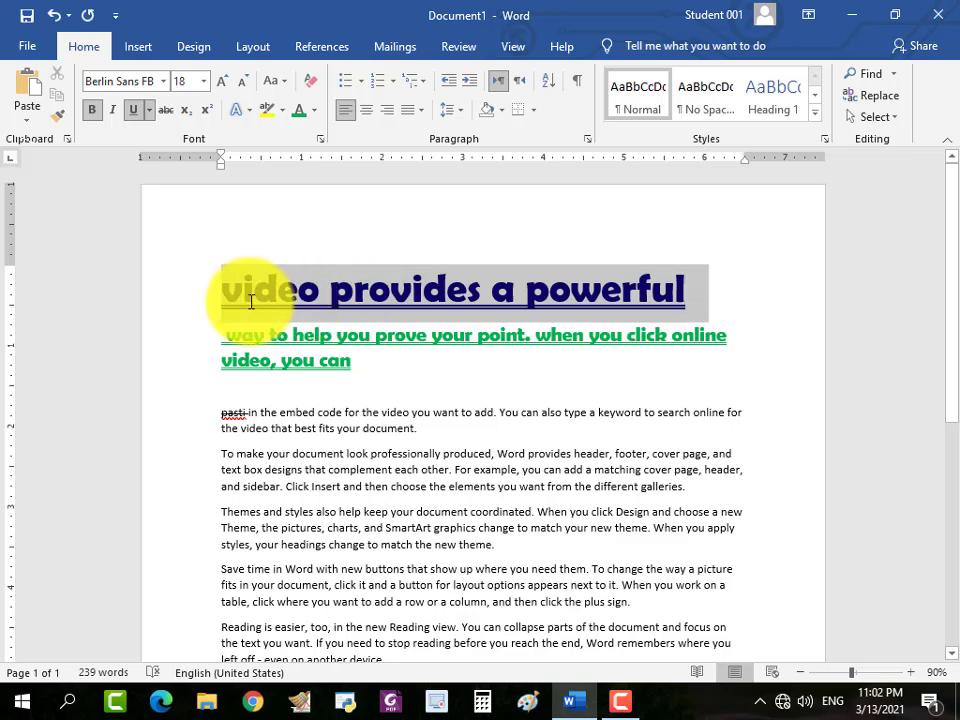
pyautogui.click(316, 110)
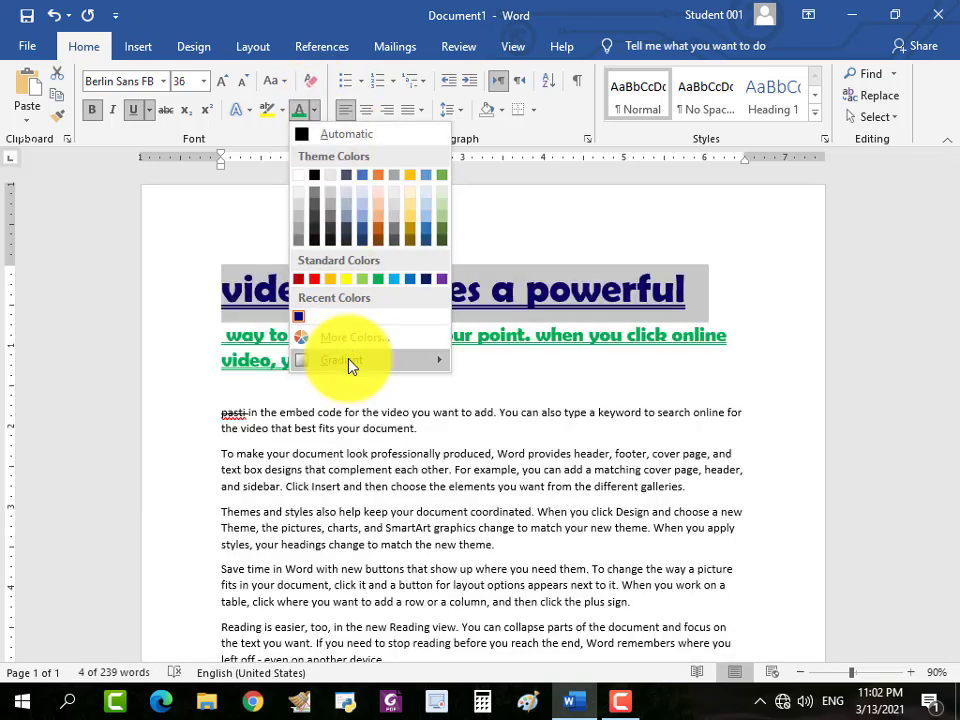
pyautogui.moveTo(356, 362)
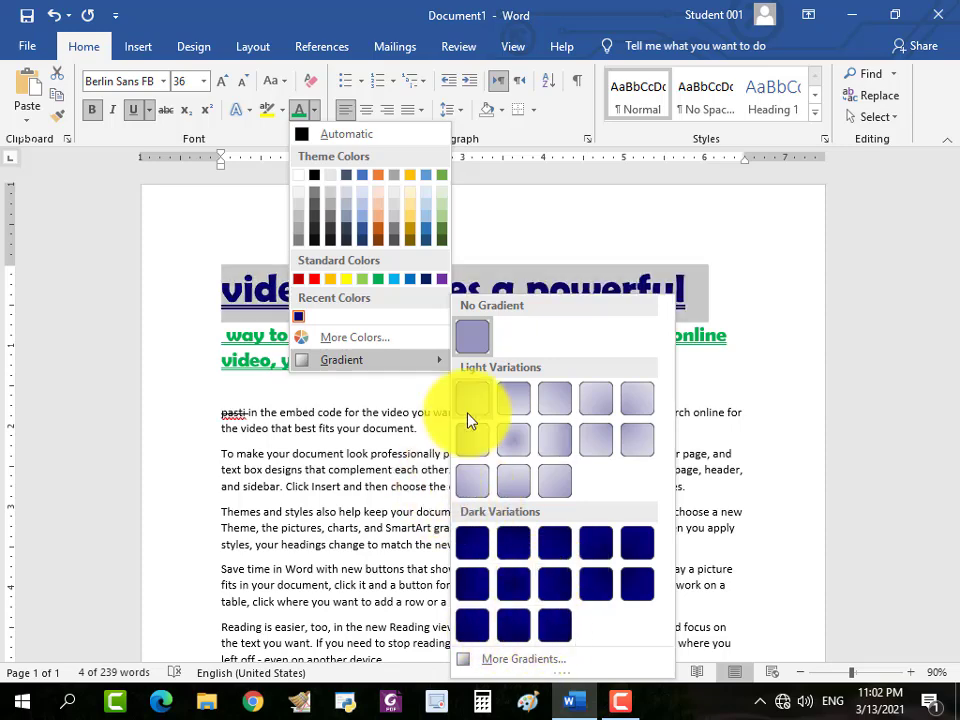
pyautogui.click(505, 660)
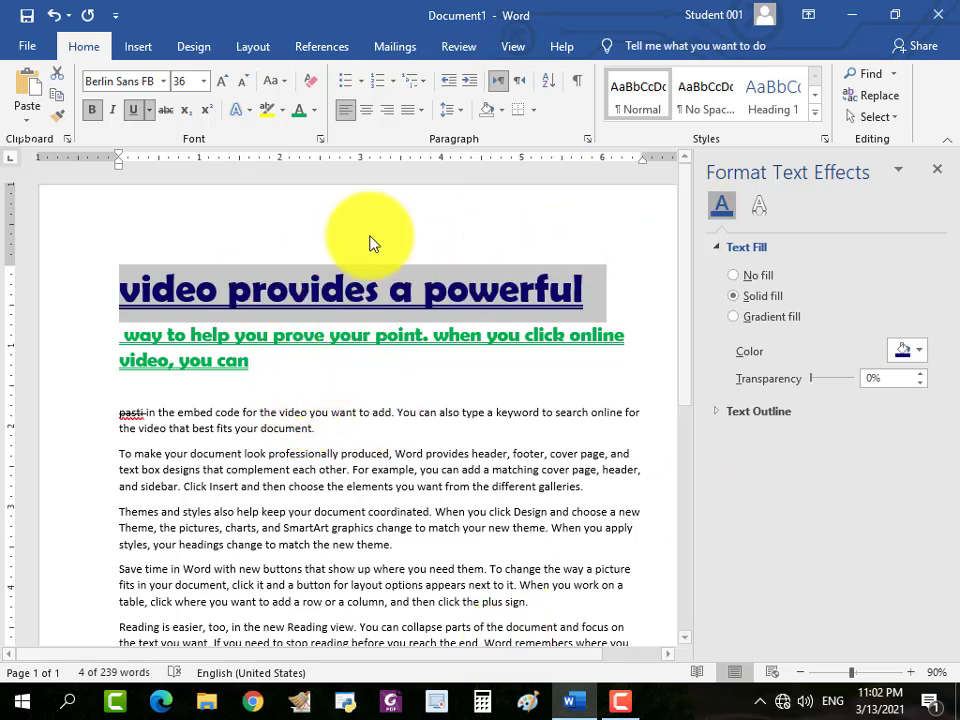
pyautogui.click(314, 110)
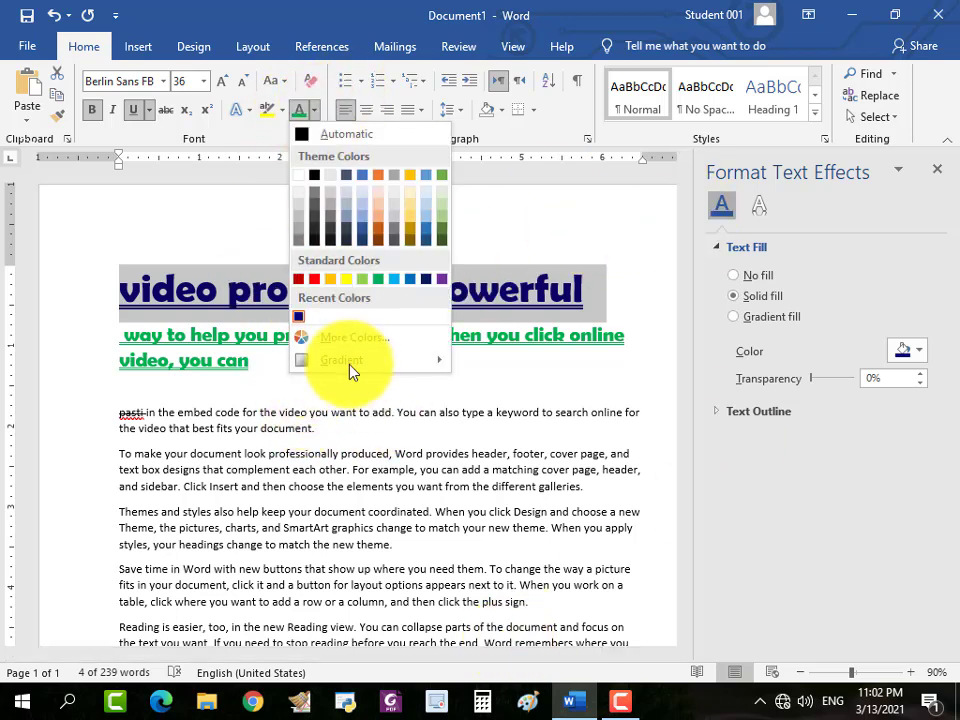
pyautogui.moveTo(349, 362)
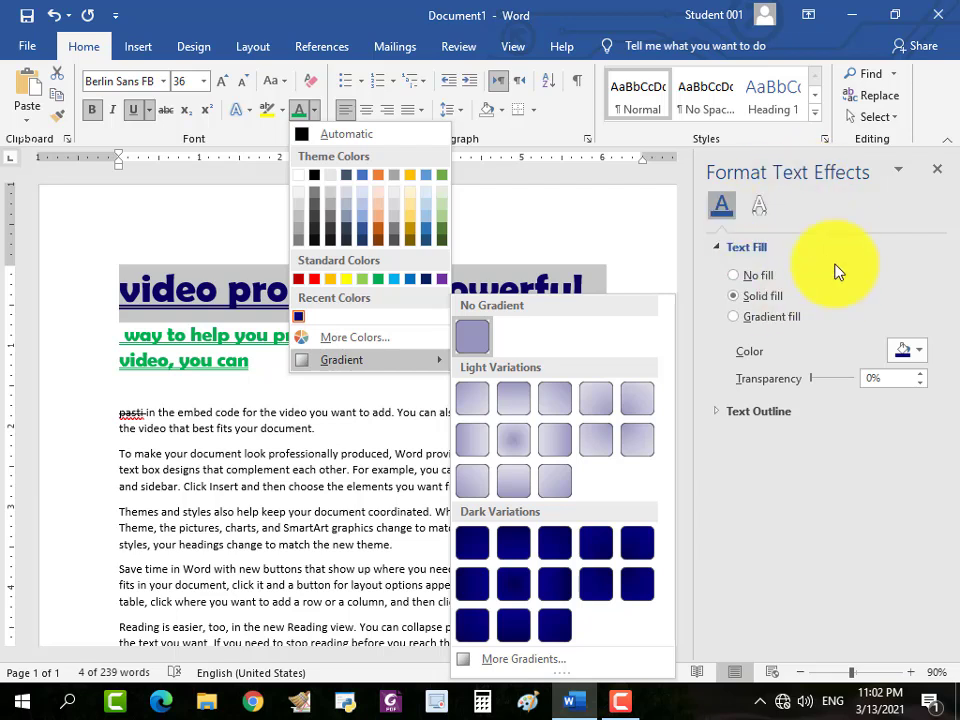
pyautogui.click(735, 281)
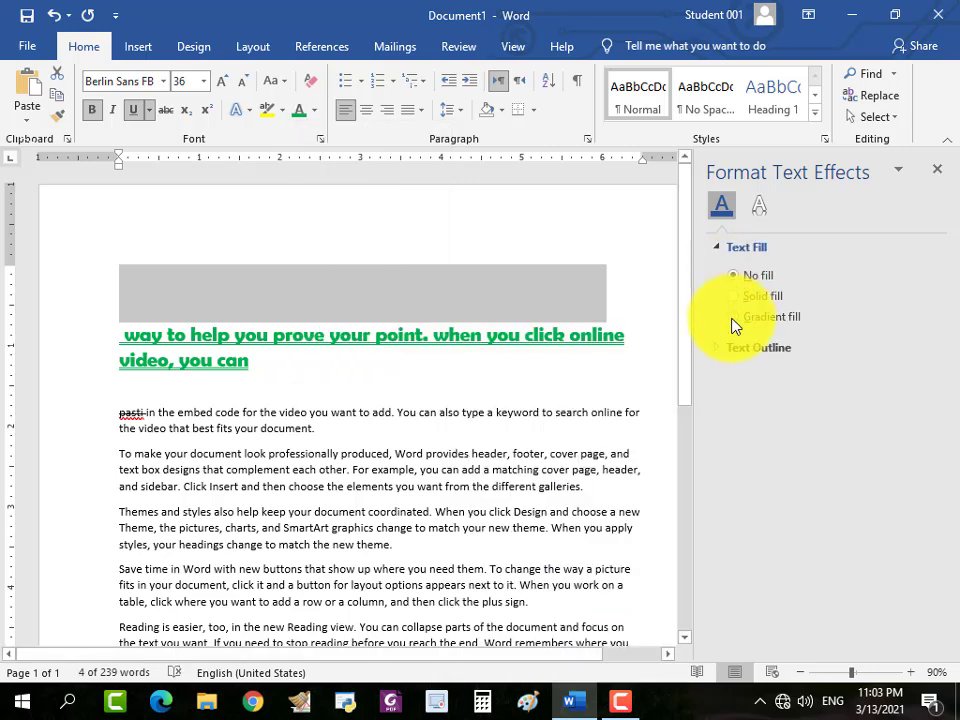
pyautogui.click(733, 318)
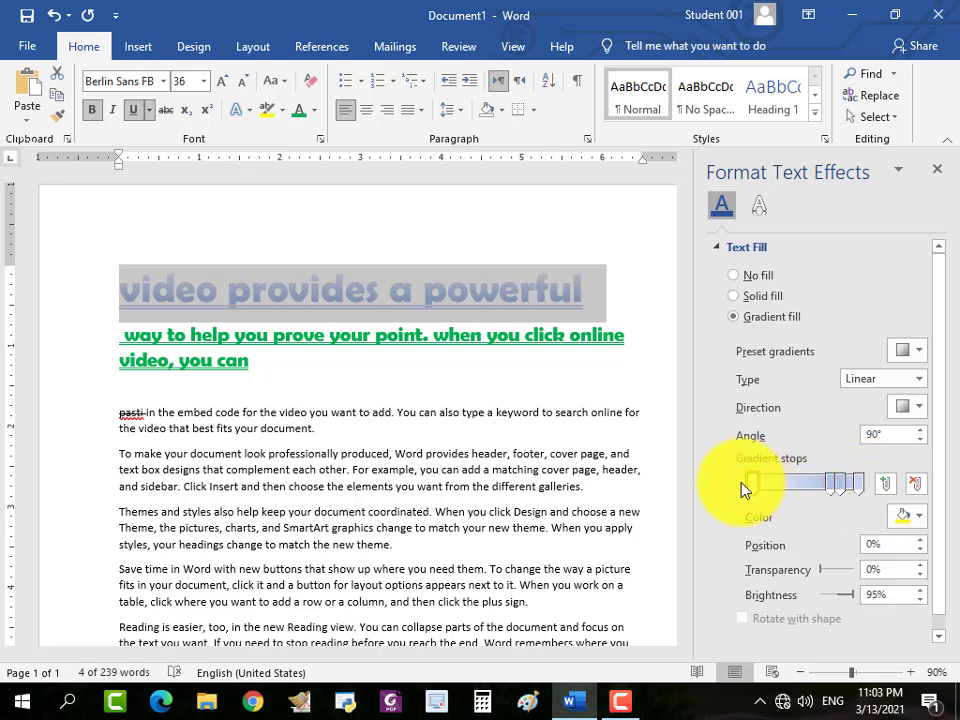
# Move the second gradient stop to 62% and color it standard green.
pyautogui.moveTo(831, 484); pyautogui.dragTo(816, 482)
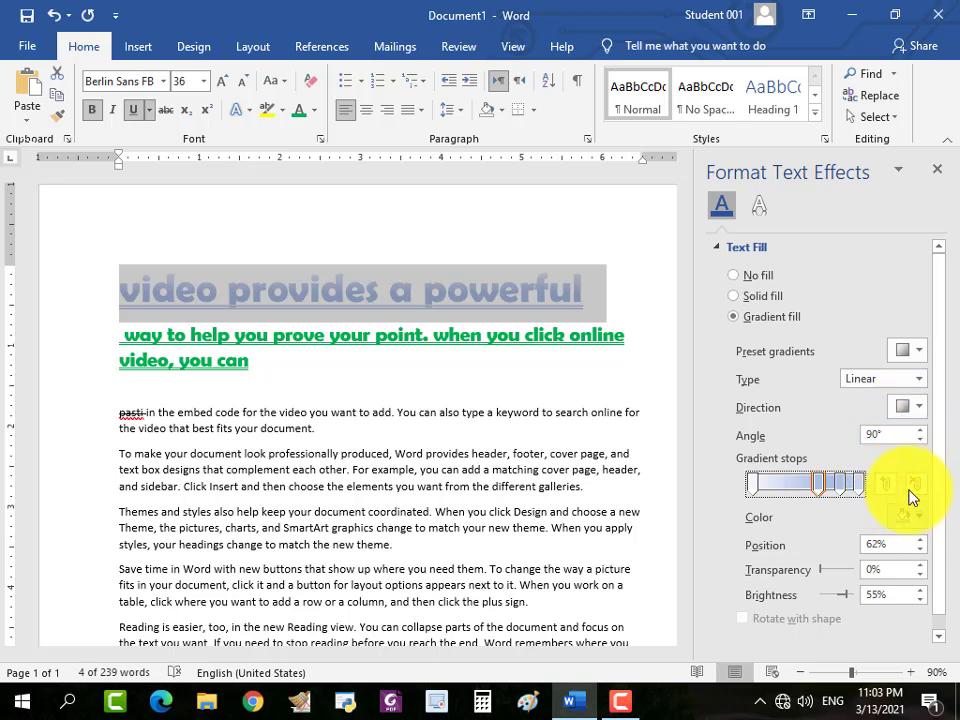
pyautogui.click(915, 522)
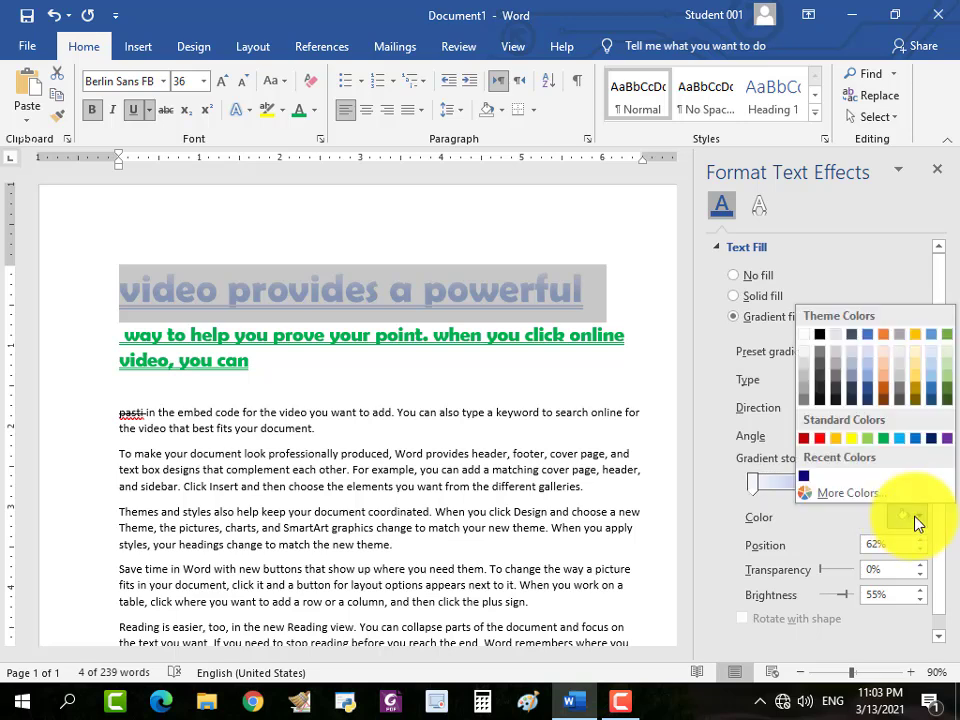
pyautogui.click(883, 438)
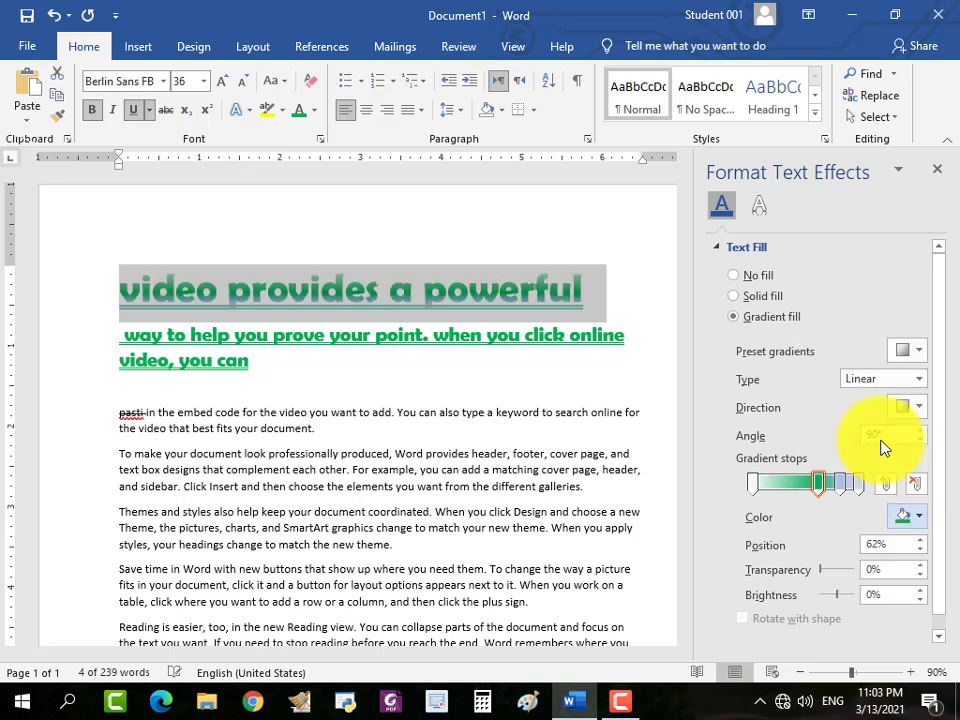
pyautogui.click(819, 486)
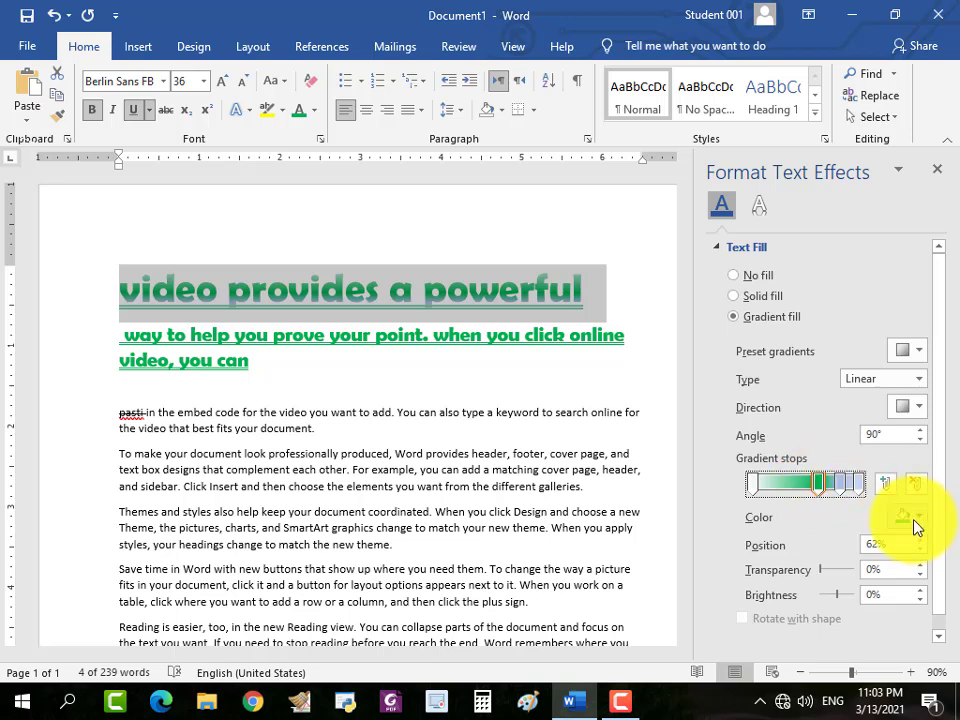
# Color the third gradient stop standard red and the last stop standard purple.
pyautogui.click(843, 492)
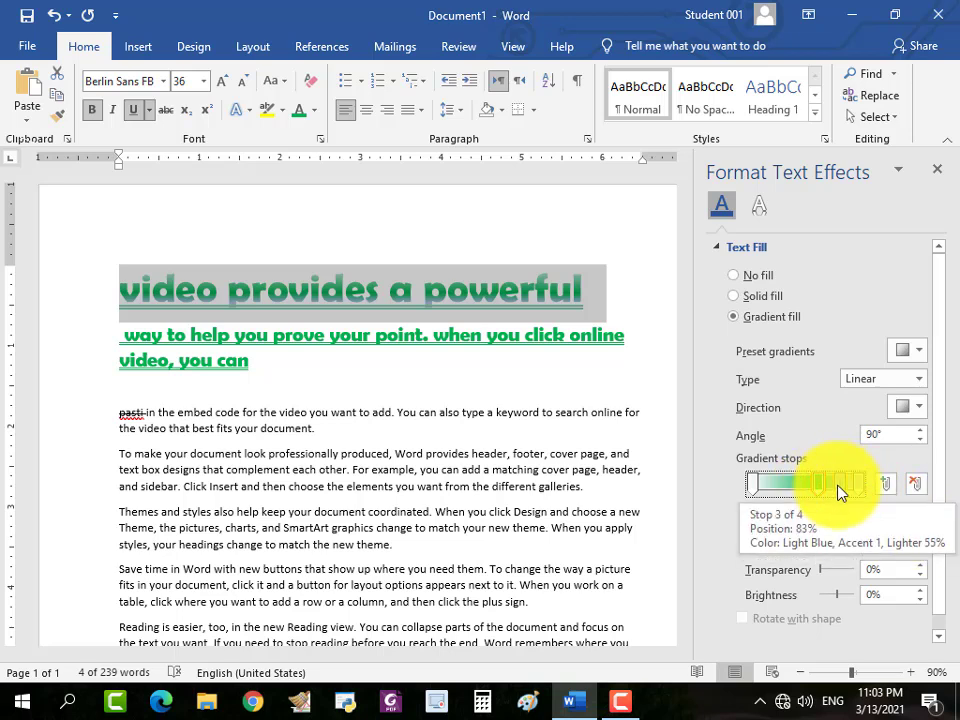
pyautogui.click(918, 516)
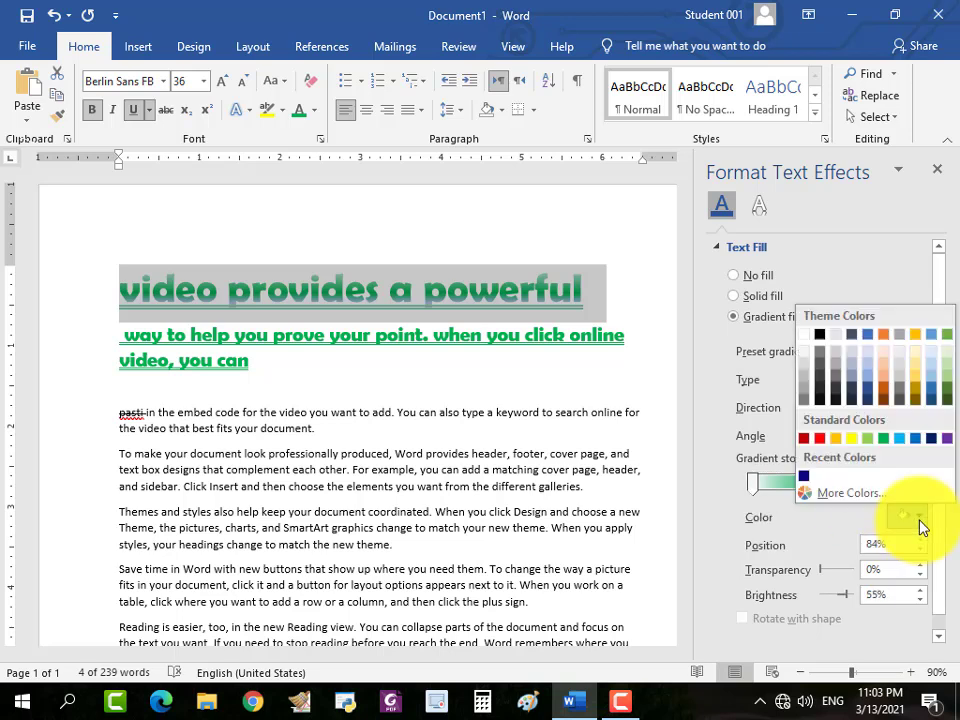
pyautogui.click(823, 439)
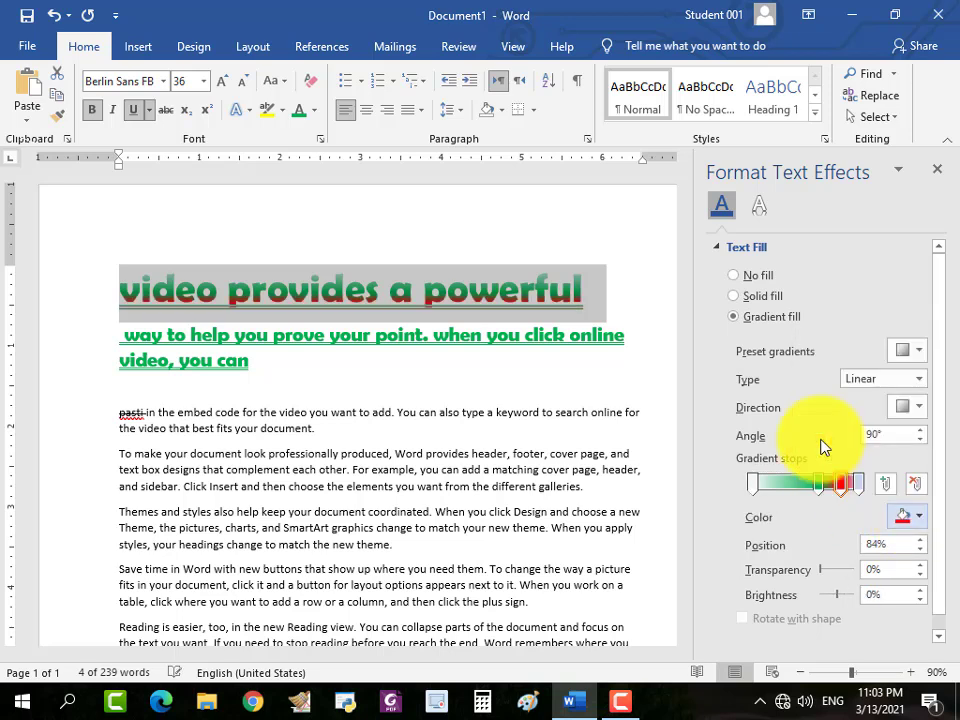
pyautogui.click(860, 488)
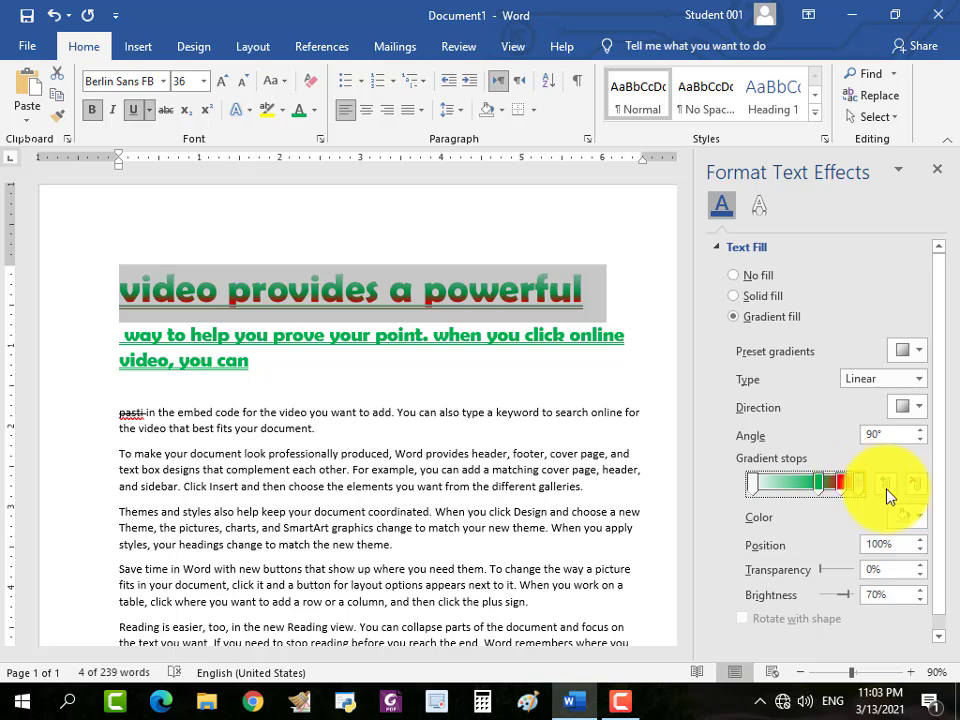
pyautogui.click(918, 519)
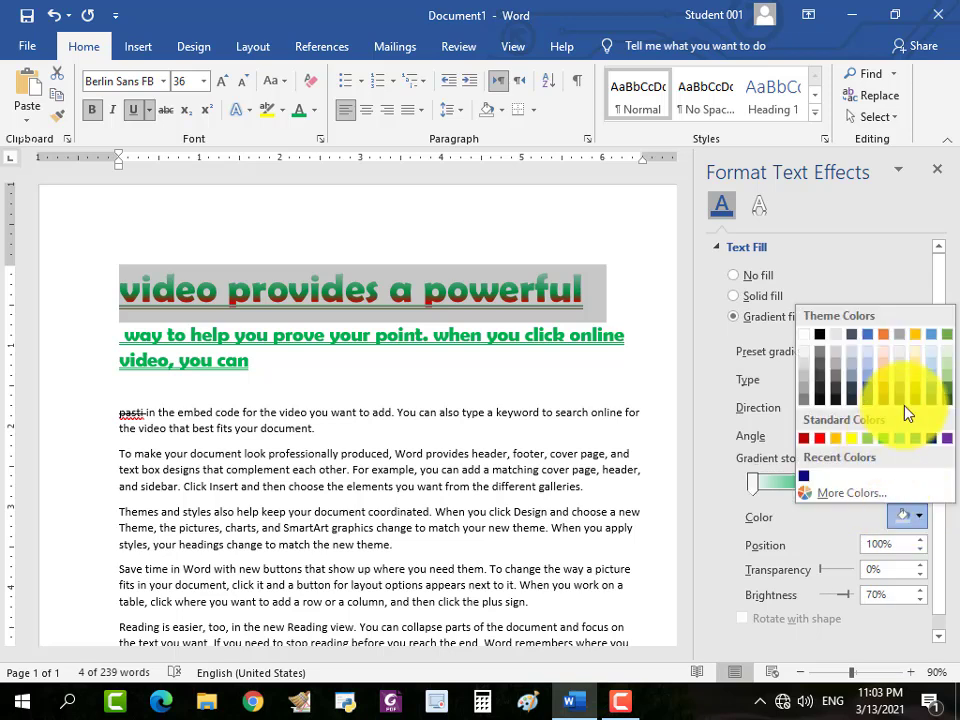
pyautogui.click(946, 438)
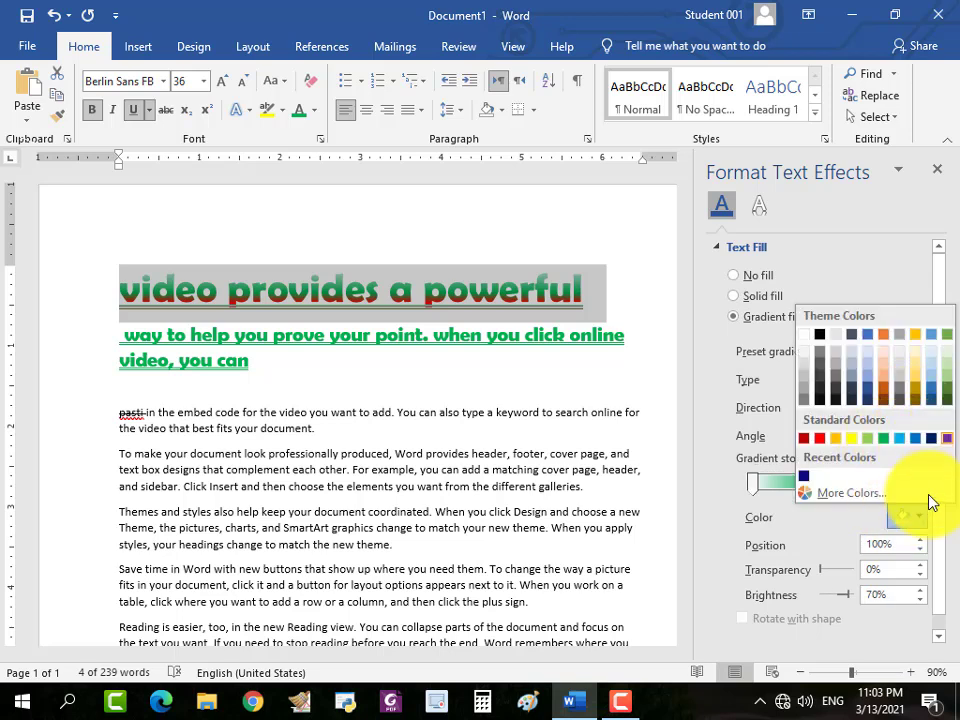
# Color the first gradient stop standard yellow.
pyautogui.click(755, 487)
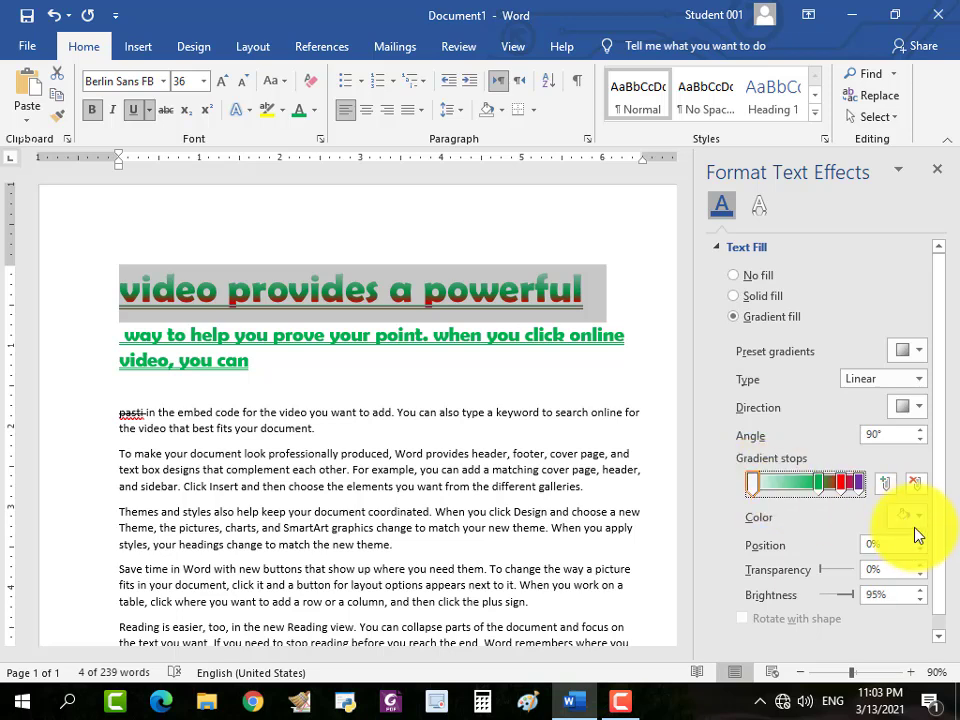
pyautogui.click(916, 518)
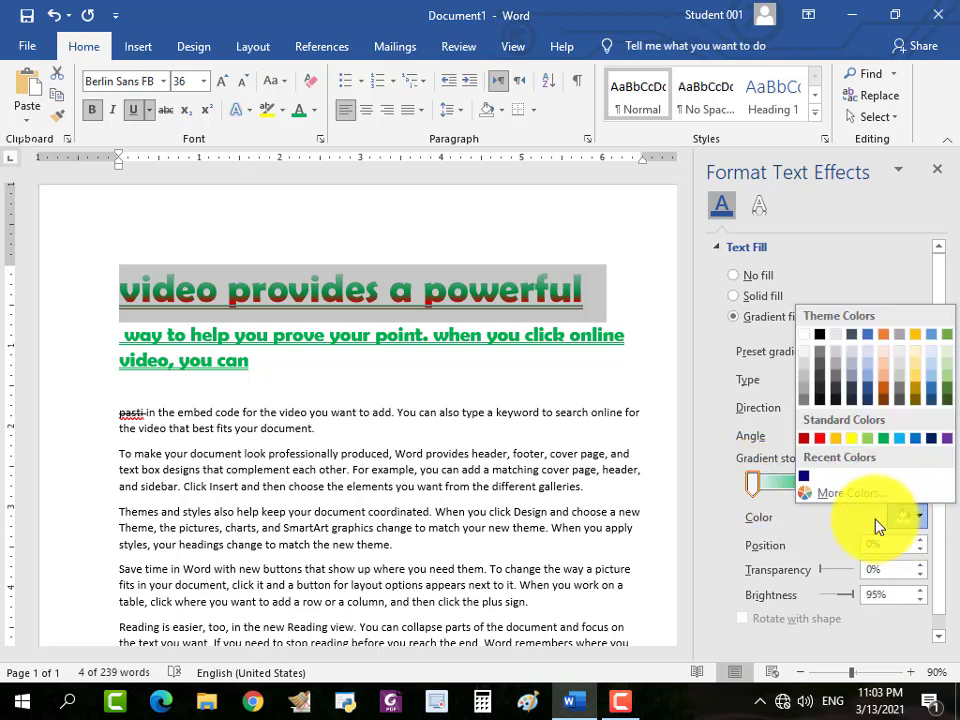
pyautogui.click(851, 438)
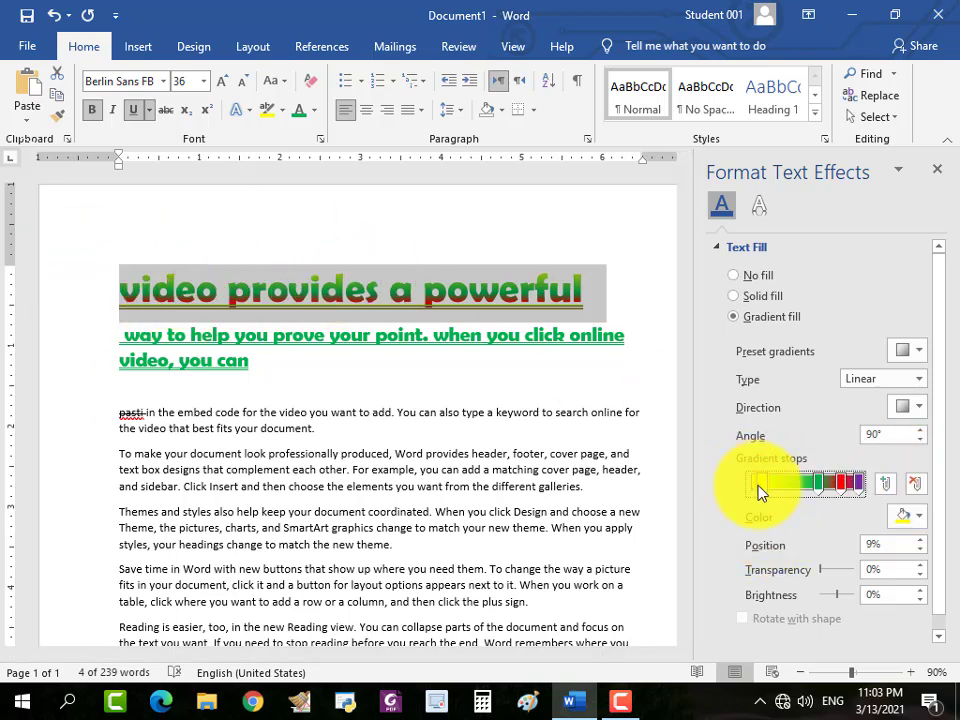
# Reposition the gradient stops with green at 48%, red at 70% and purple at 90%, and close the text effects settings.
pyautogui.moveTo(751, 487)
pyautogui.mouseDown()
pyautogui.moveTo(778, 492)
pyautogui.moveTo(756, 490)
pyautogui.mouseUp()
pyautogui.moveTo(857, 489)
pyautogui.mouseDown()
pyautogui.moveTo(829, 478)
pyautogui.moveTo(849, 482)
pyautogui.mouseUp()
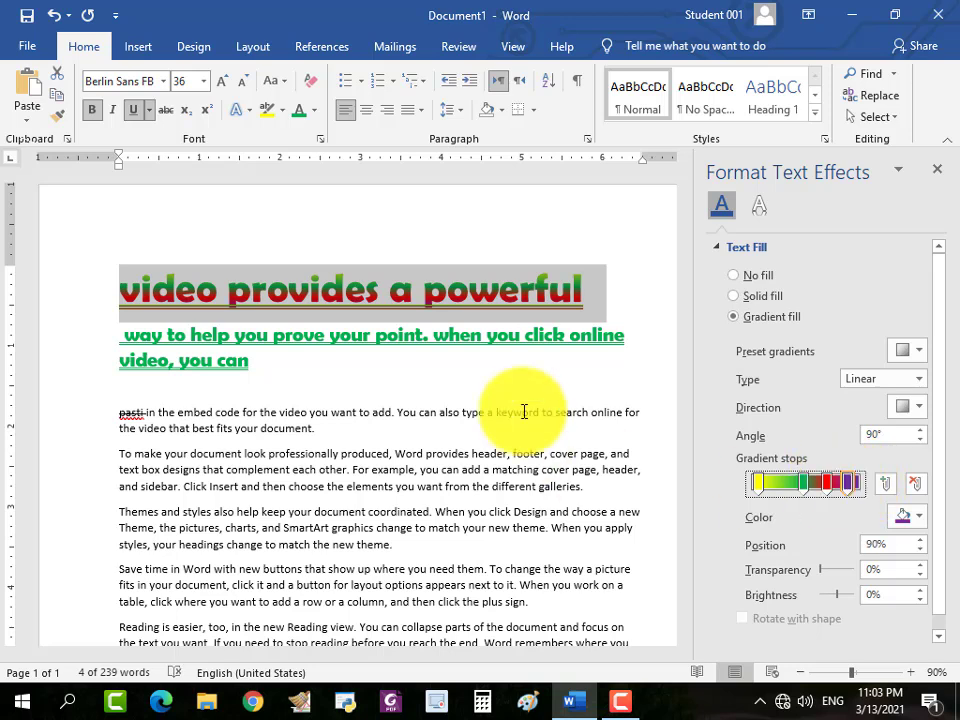
pyautogui.click(405, 351)
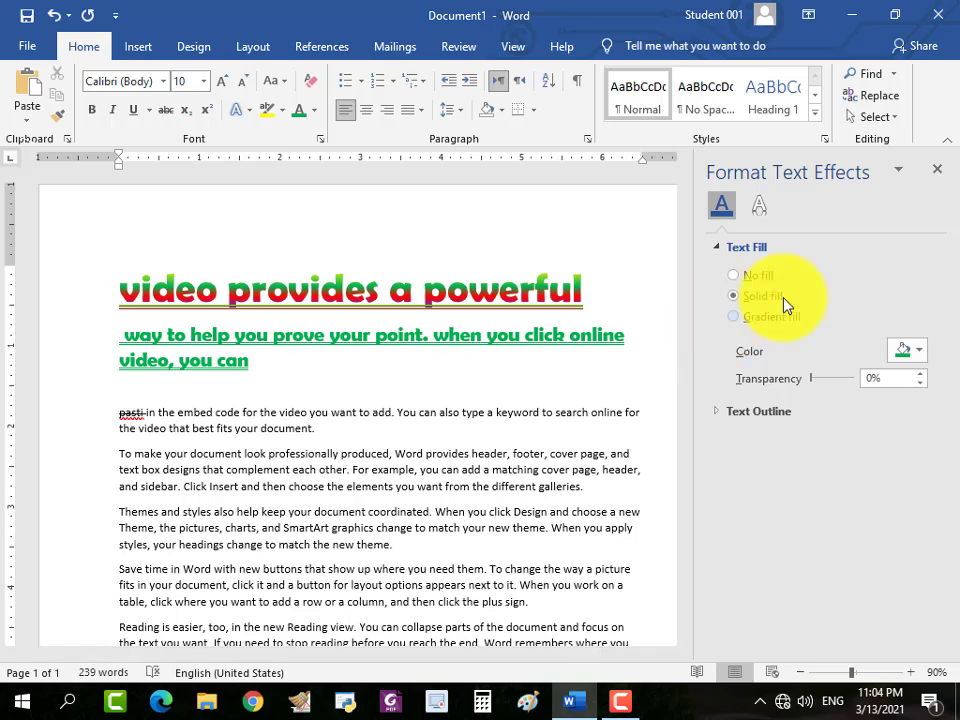
pyautogui.click(937, 169)
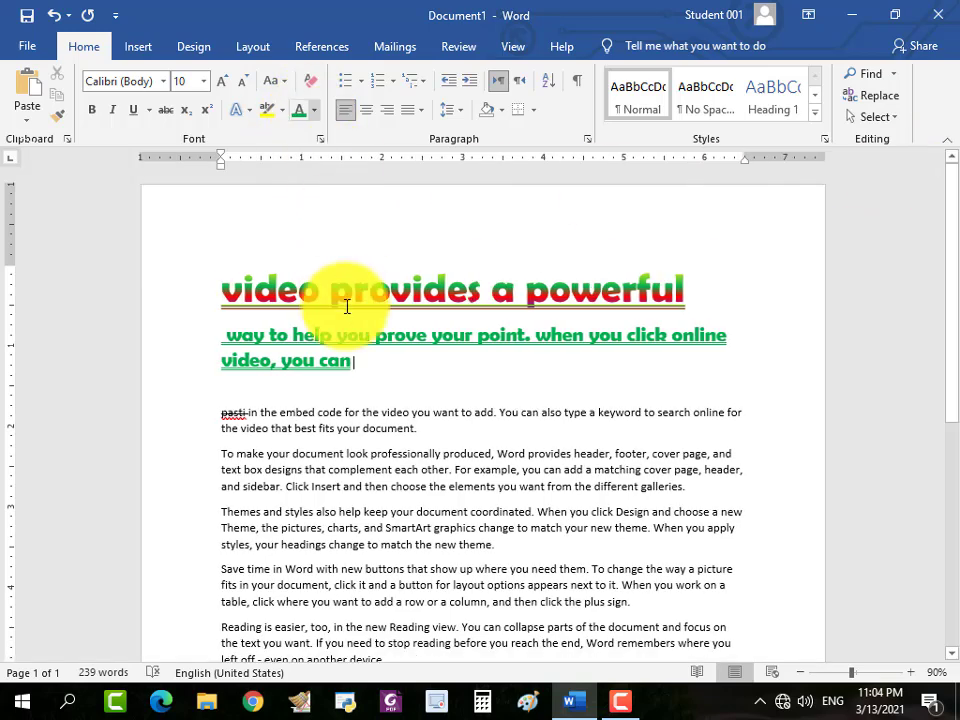
# Apply the same yellow-green-red-purple gradient text fill to the remaining heading text from "way to help you" through "you can".
pyautogui.moveTo(231, 347); pyautogui.dragTo(357, 364)
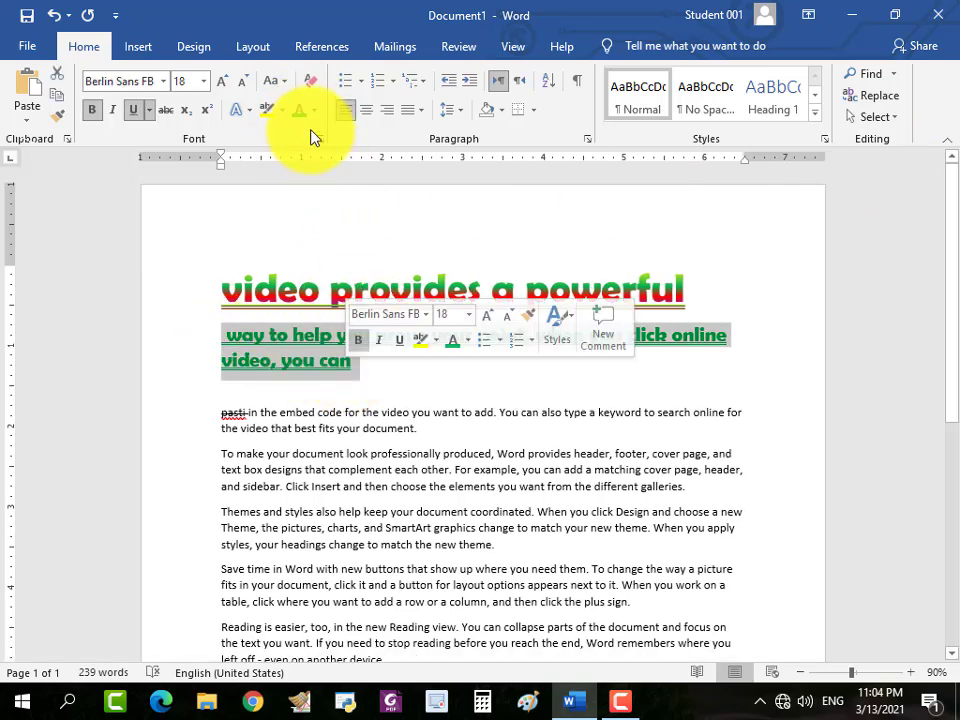
pyautogui.click(315, 111)
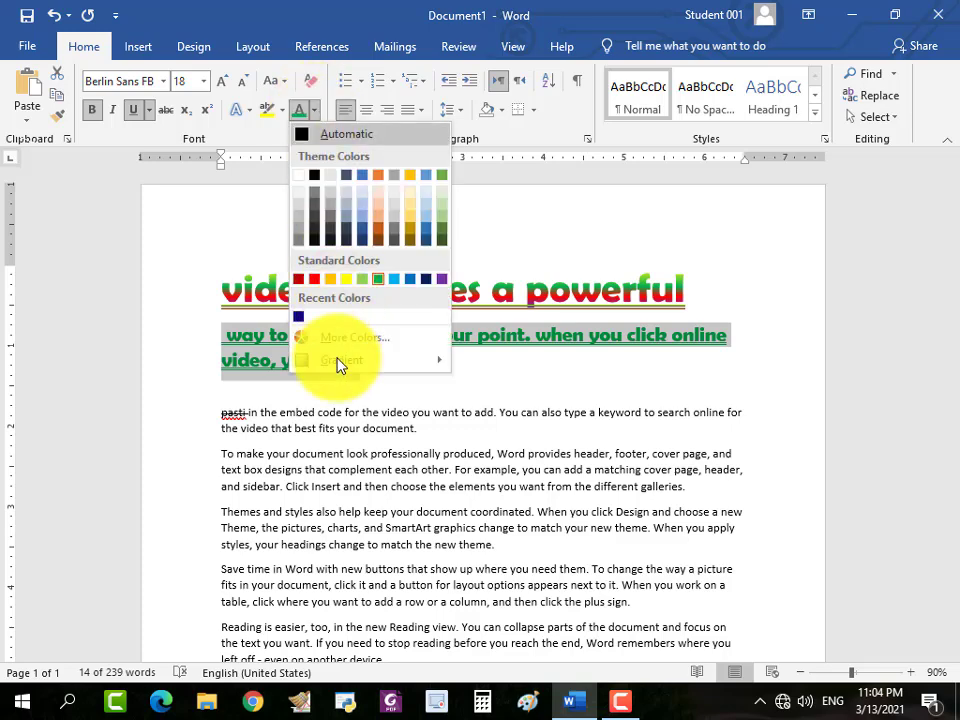
pyautogui.moveTo(338, 366)
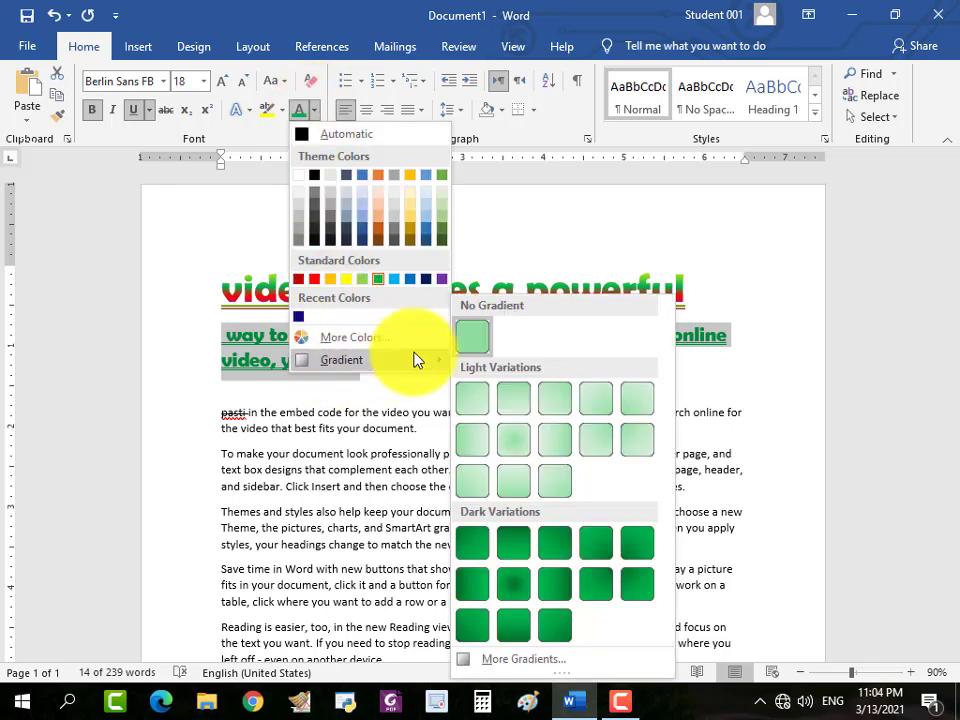
pyautogui.click(517, 660)
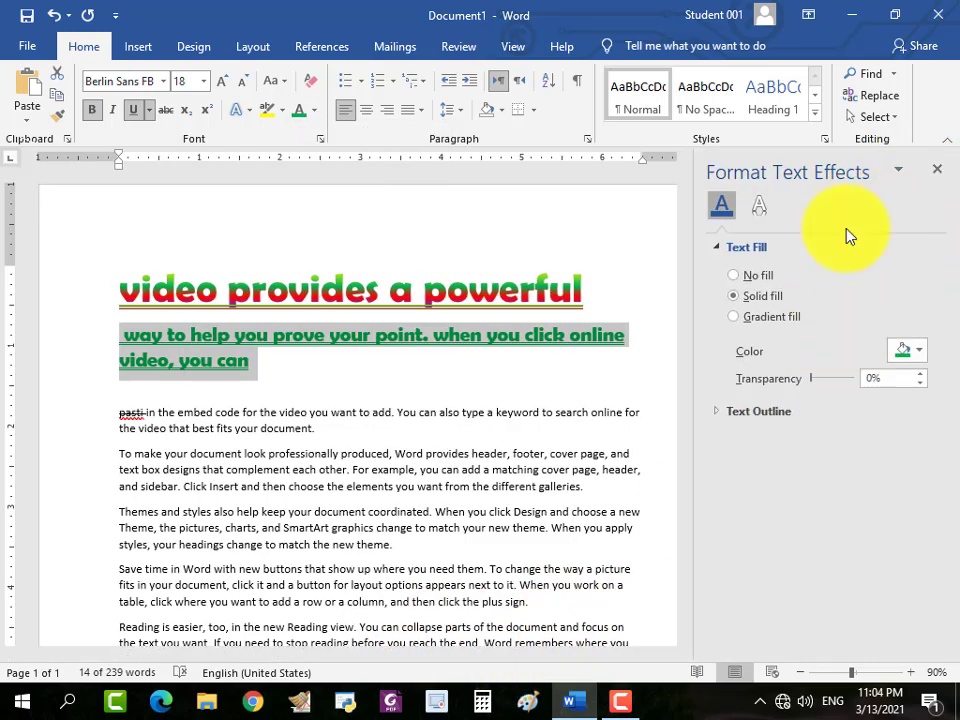
pyautogui.click(733, 317)
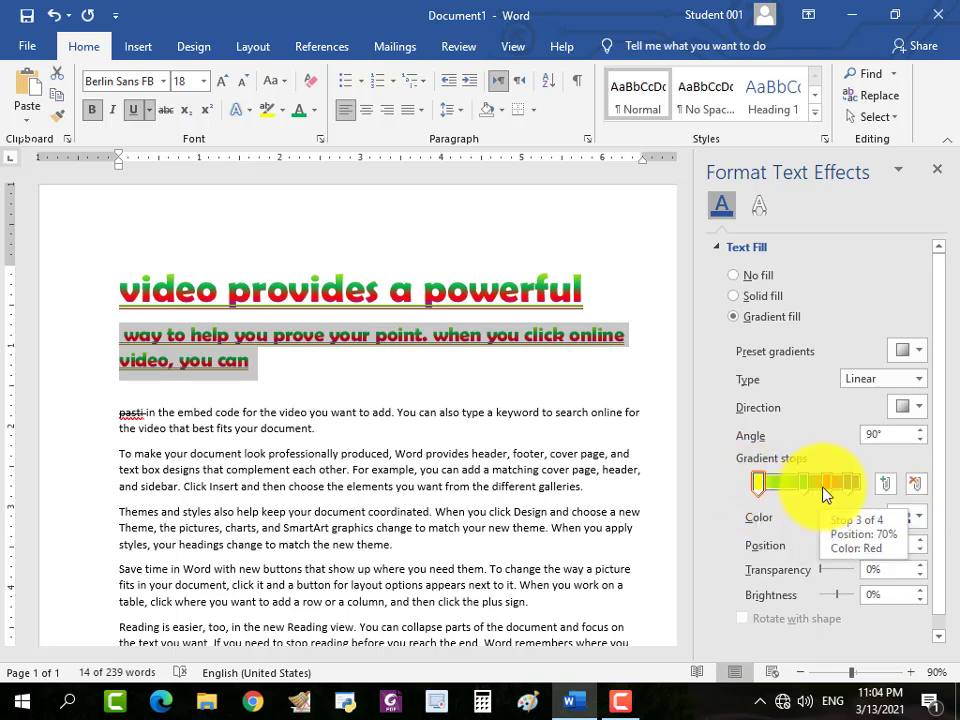
pyautogui.click(851, 485)
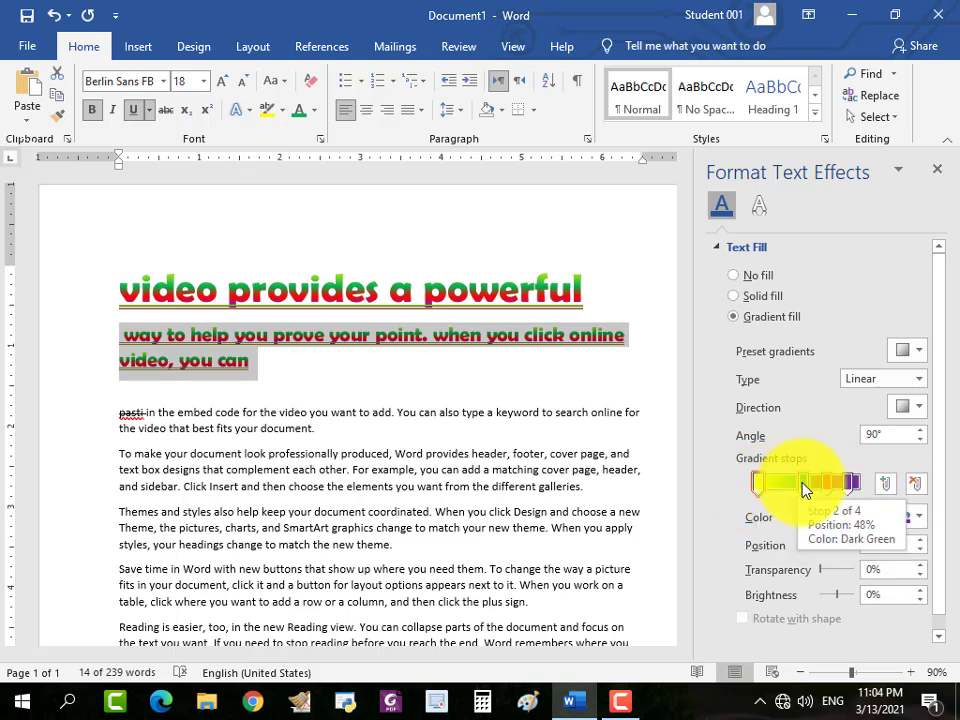
# Move the red gradient stop to 64% and add a stop at 77% in theme blue, 25% darker.
pyautogui.moveTo(803, 484)
pyautogui.mouseDown()
pyautogui.moveTo(792, 479)
pyautogui.moveTo(820, 483)
pyautogui.mouseUp()
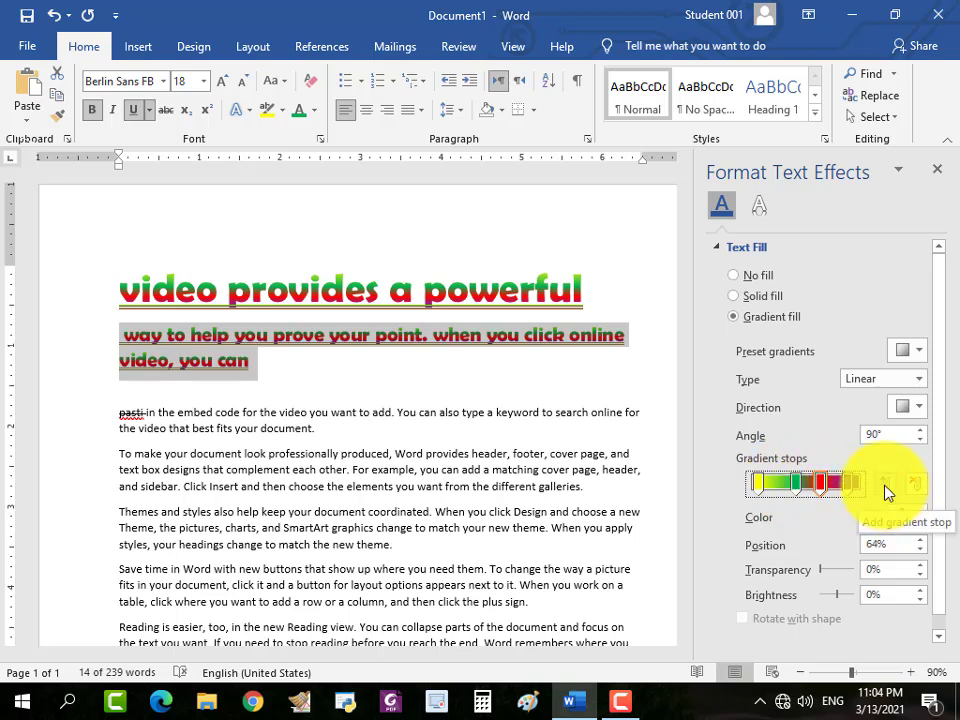
pyautogui.click(886, 492)
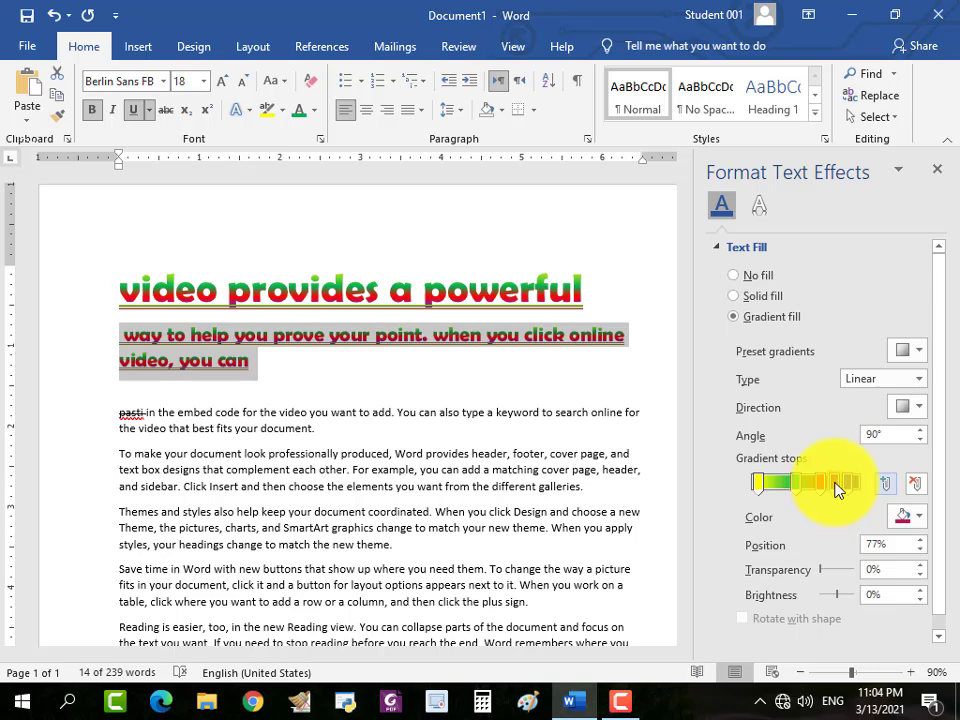
pyautogui.click(910, 517)
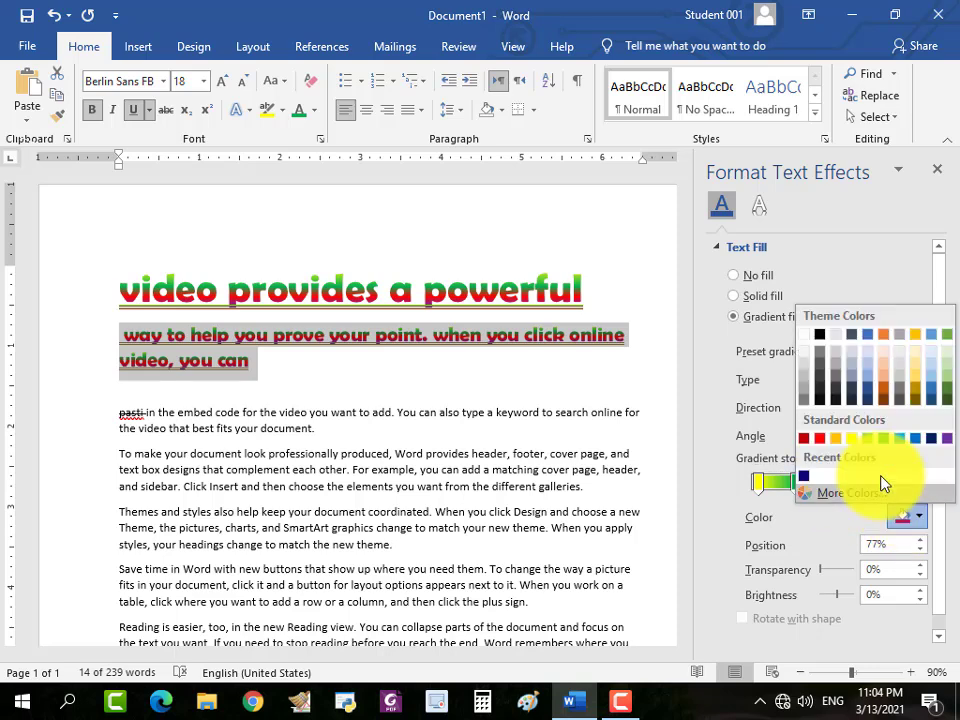
pyautogui.click(868, 390)
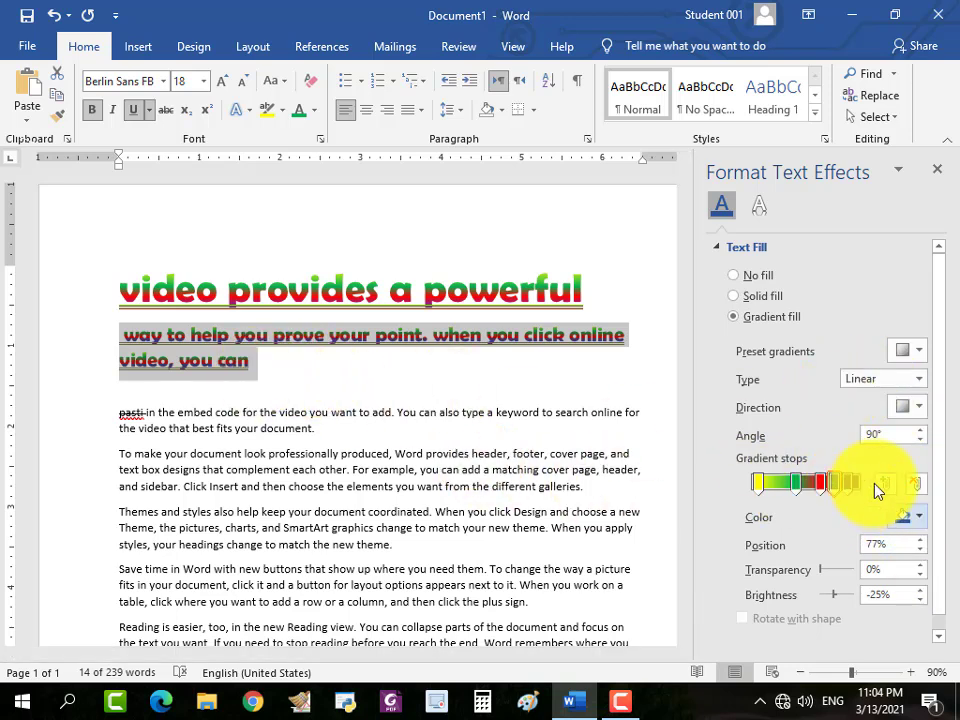
# Remove the blue, green and yellow gradient stops from the subheading's fill, keeping only red and purple.
pyautogui.click(915, 486)
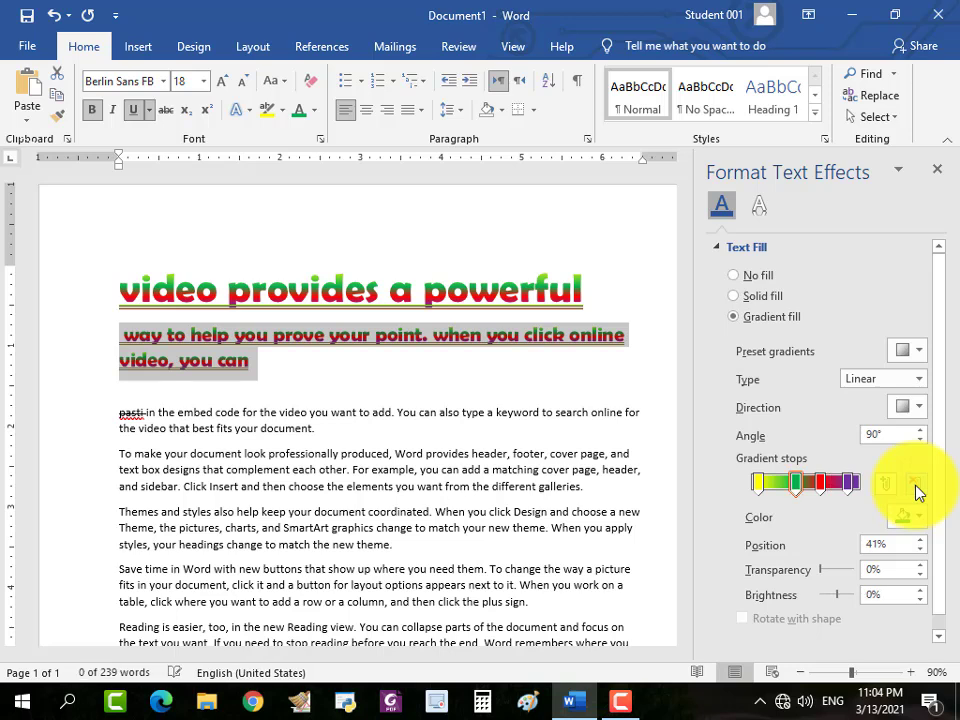
pyautogui.click(918, 489)
pyautogui.click(918, 489)
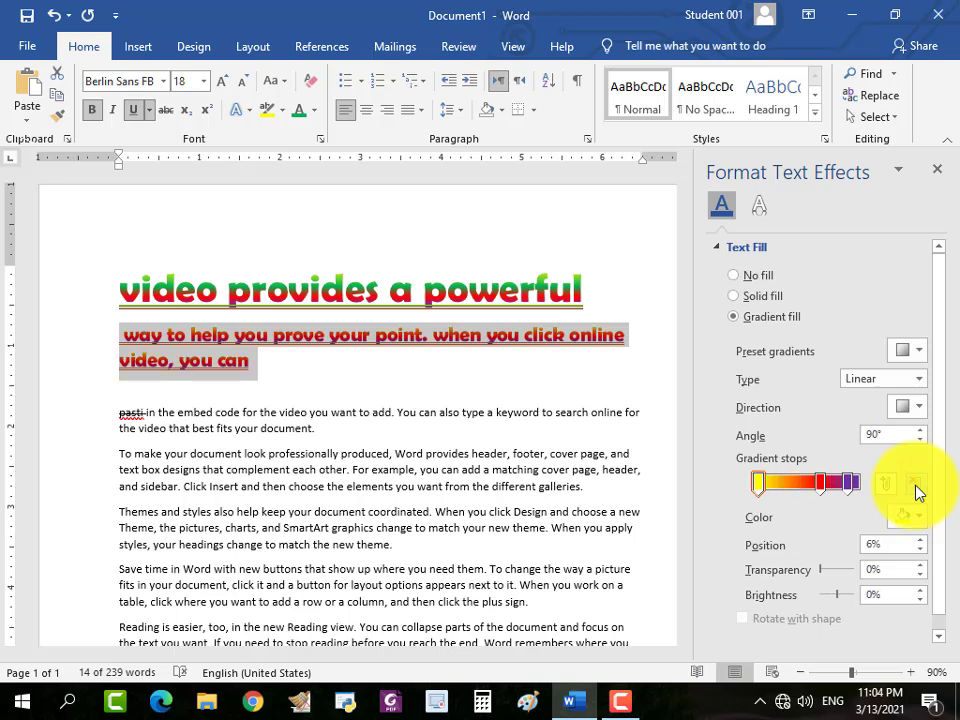
pyautogui.click(918, 489)
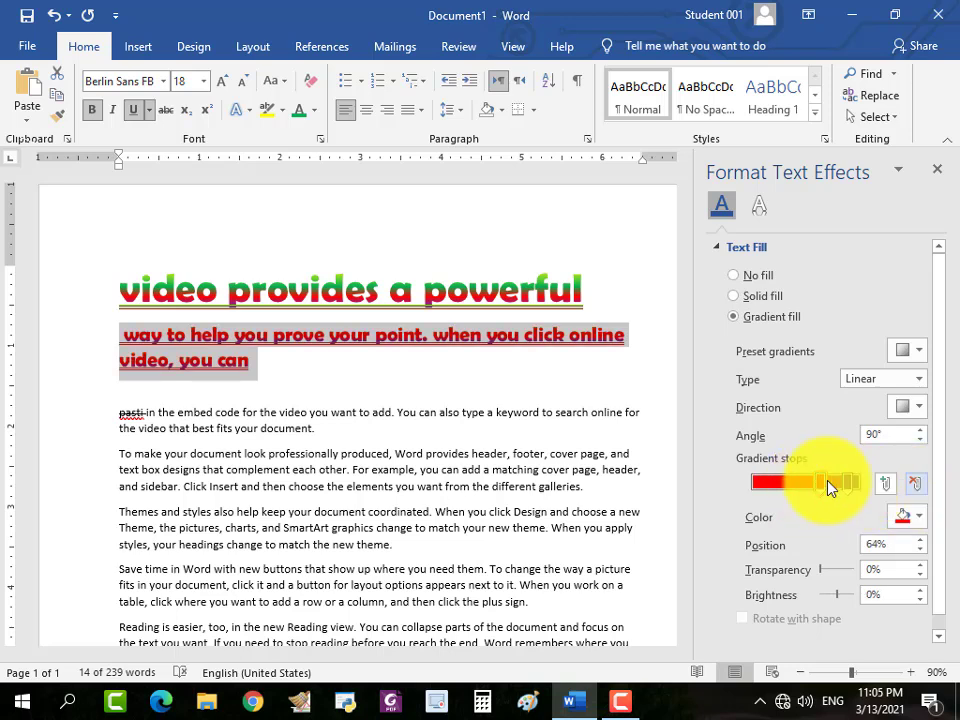
# Reposition the red gradient stop at 24% and the purple stop at 74%, and close the text effects settings.
pyautogui.moveTo(828, 487); pyautogui.dragTo(777, 500)
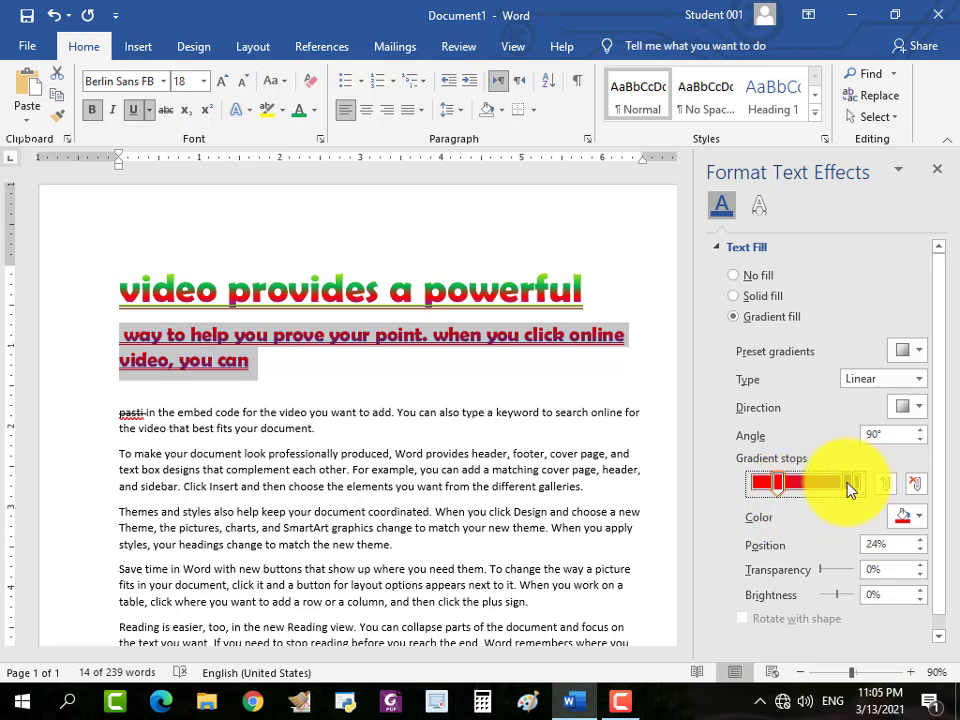
pyautogui.moveTo(850, 490); pyautogui.dragTo(831, 482)
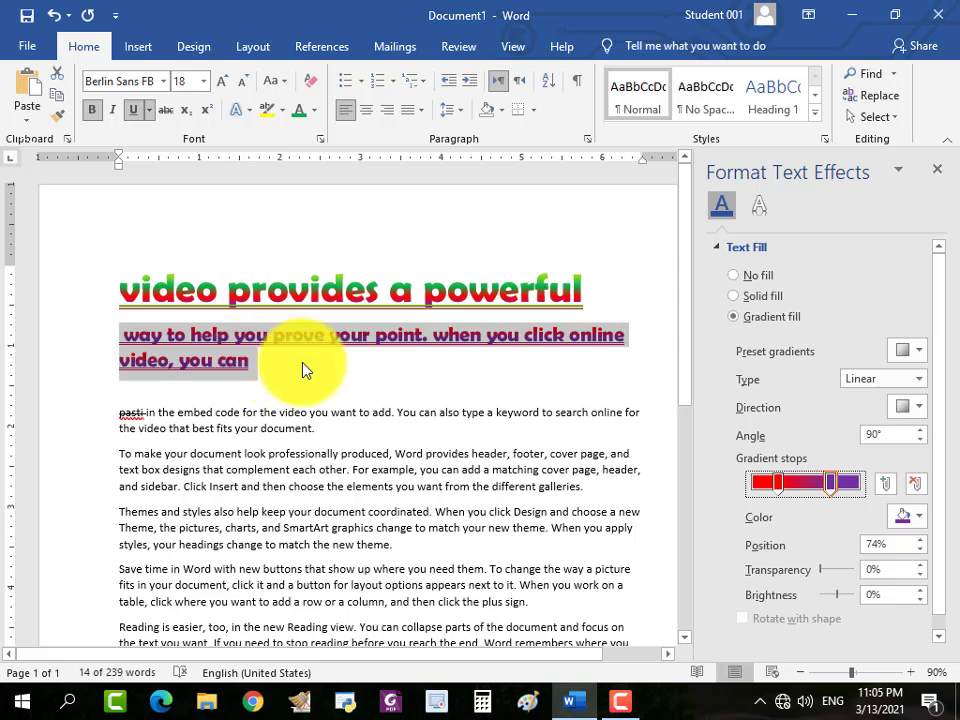
pyautogui.click(940, 173)
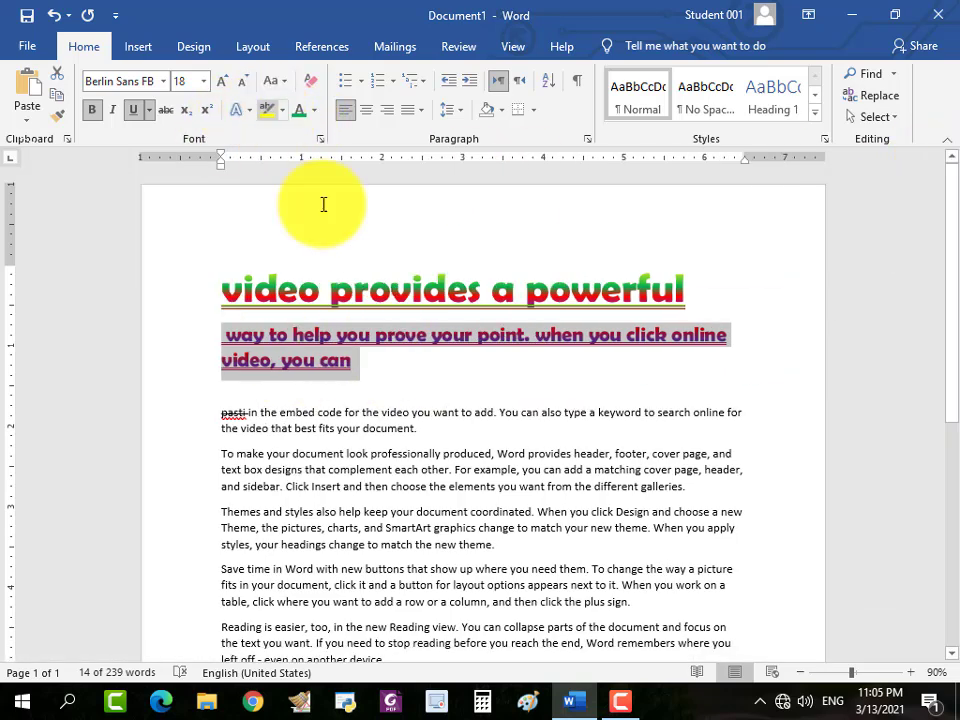
# Preview the preset text effects and outline colors on the heading "video provides a powerful" without applying any.
pyautogui.tripleClick(293, 296)
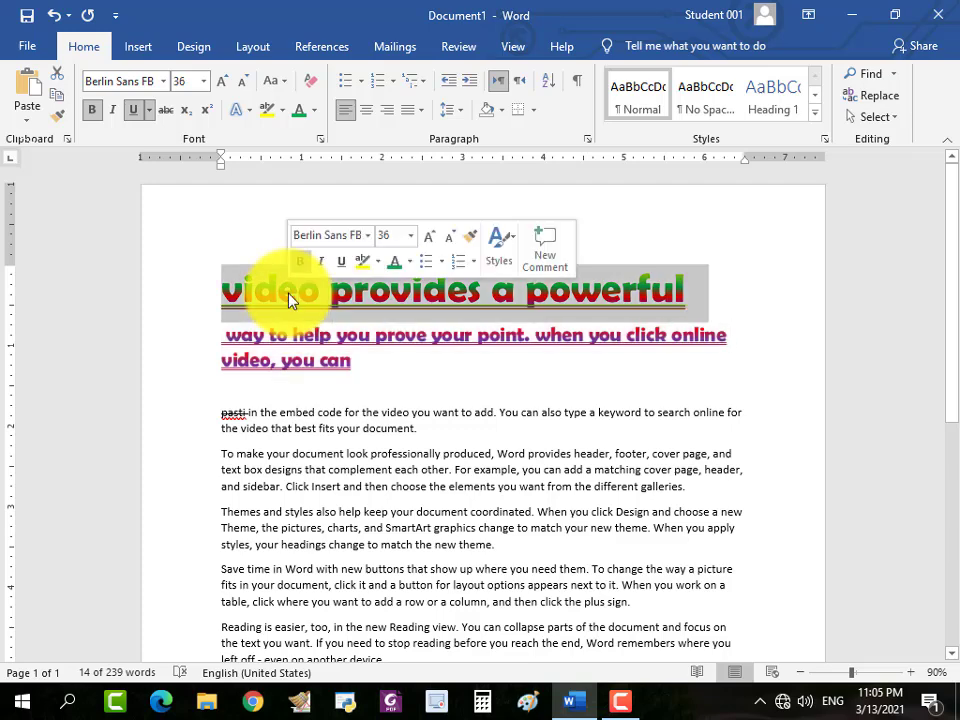
pyautogui.click(250, 118)
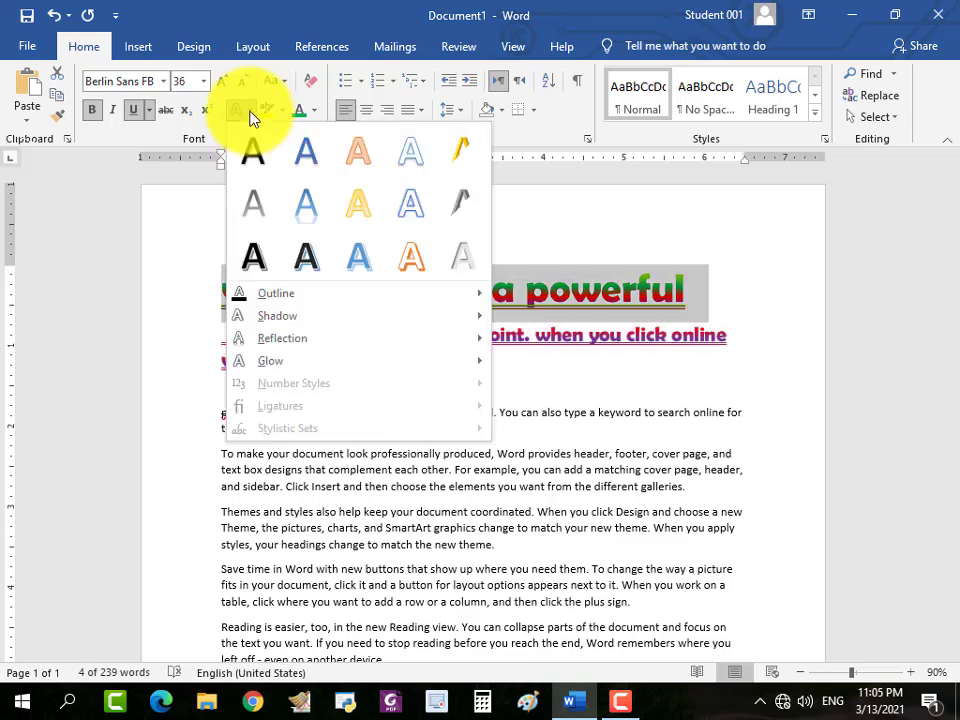
pyautogui.click(204, 244)
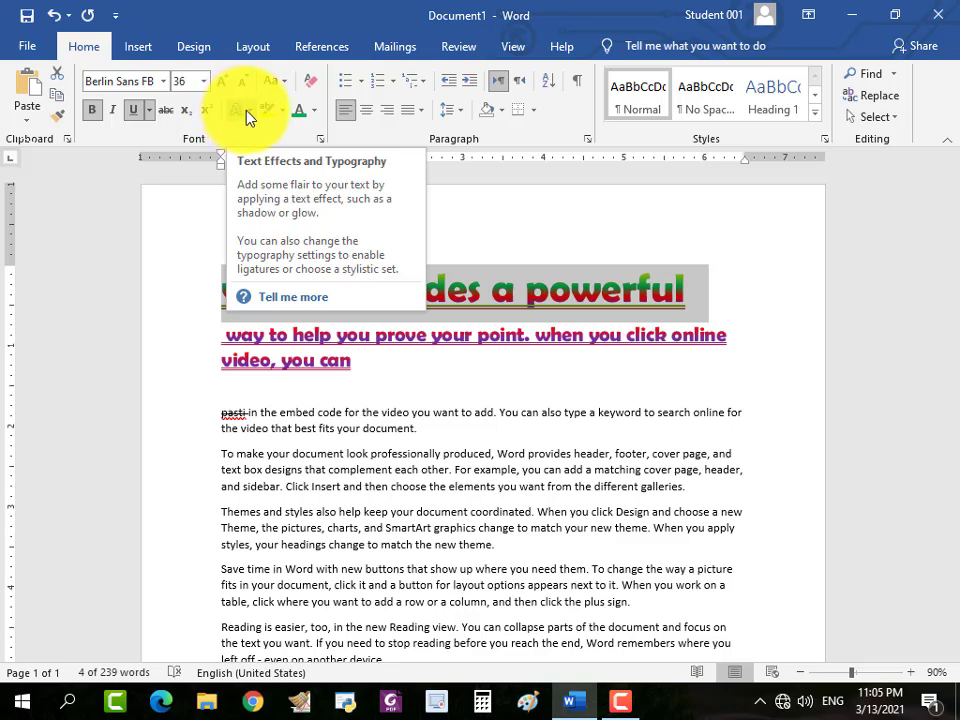
pyautogui.click(240, 113)
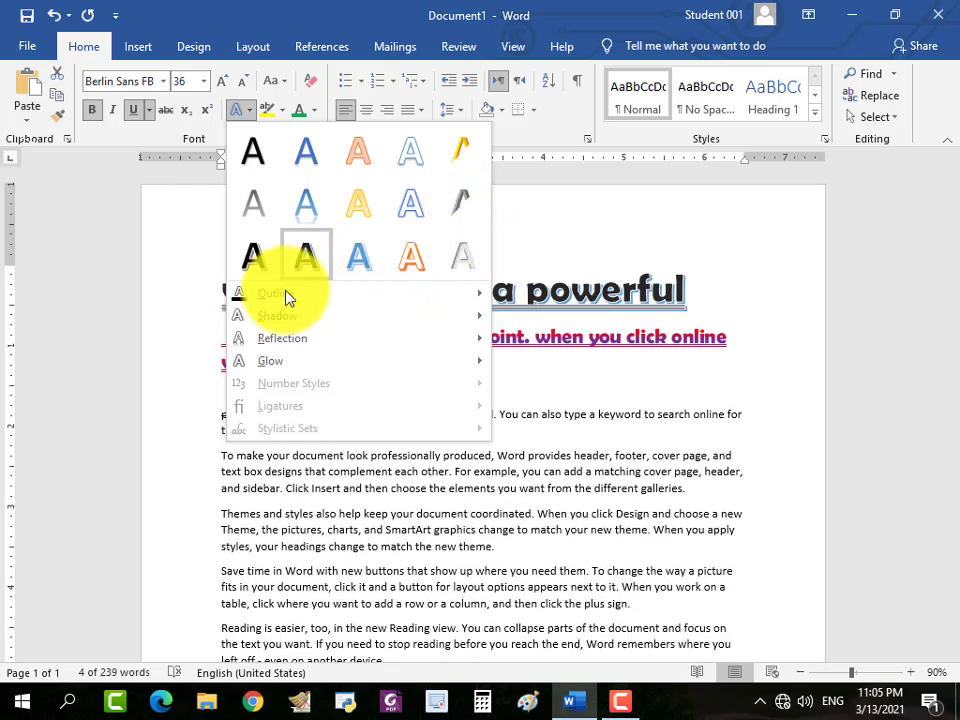
pyautogui.moveTo(286, 296)
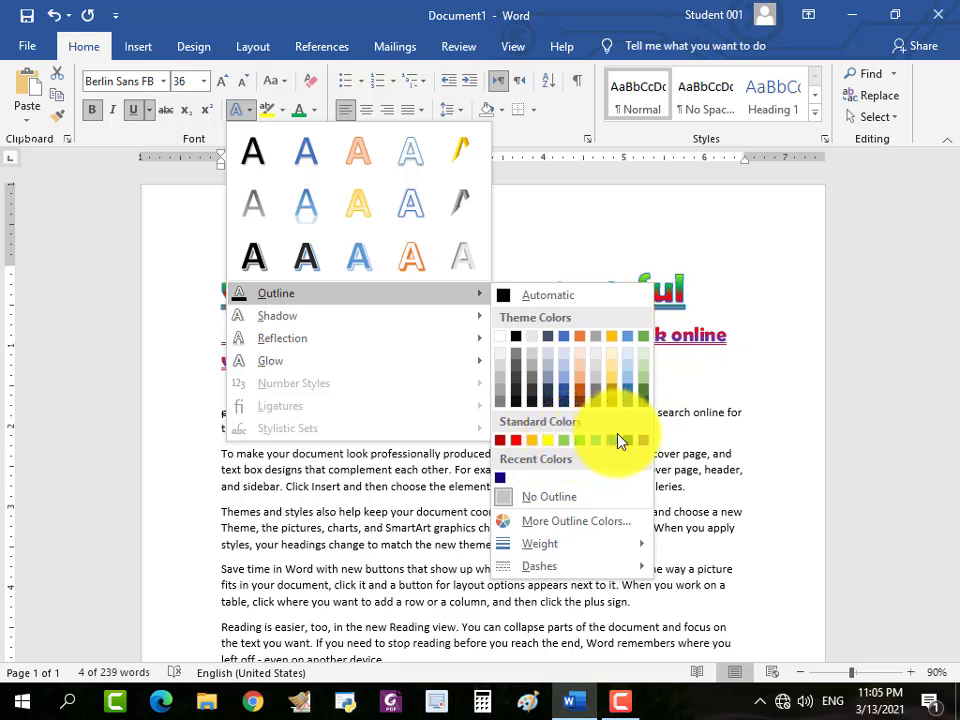
pyautogui.click(690, 285)
pyautogui.click(560, 300)
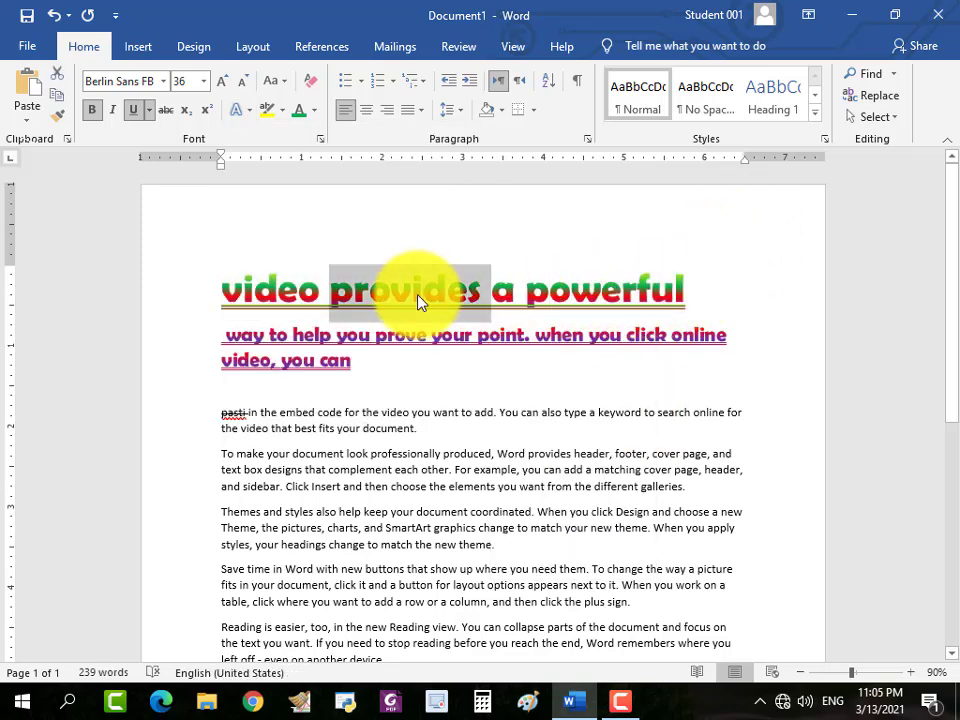
# Enlarge the heading "video provides a powerful" to font size 72.
pyautogui.tripleClick(418, 295)
pyautogui.click(220, 84)
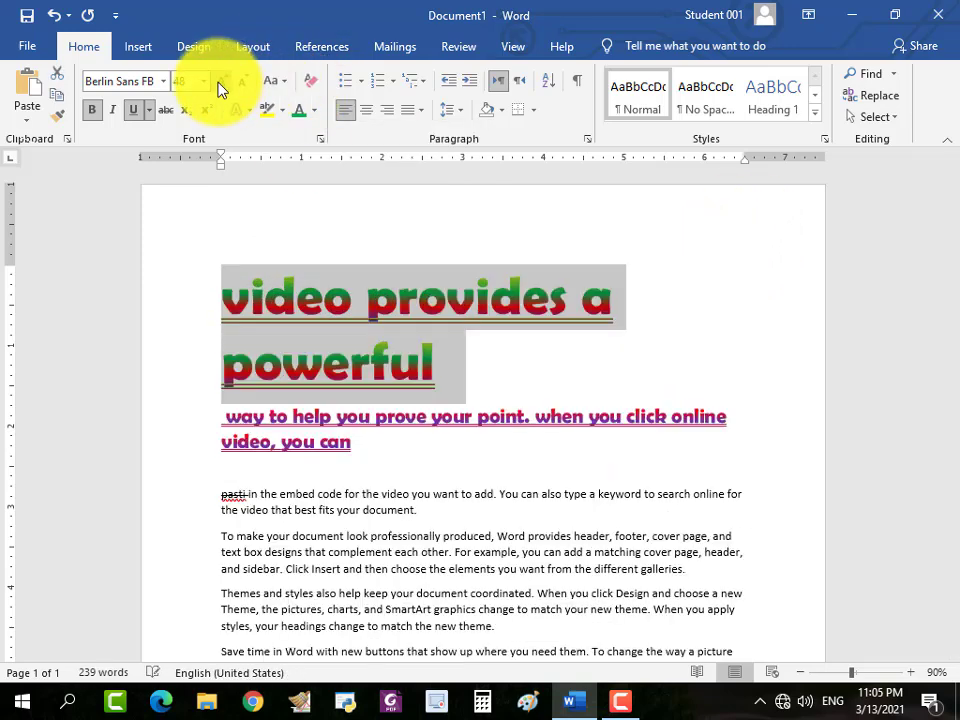
pyautogui.click(220, 84)
pyautogui.click(220, 84)
pyautogui.click(220, 84)
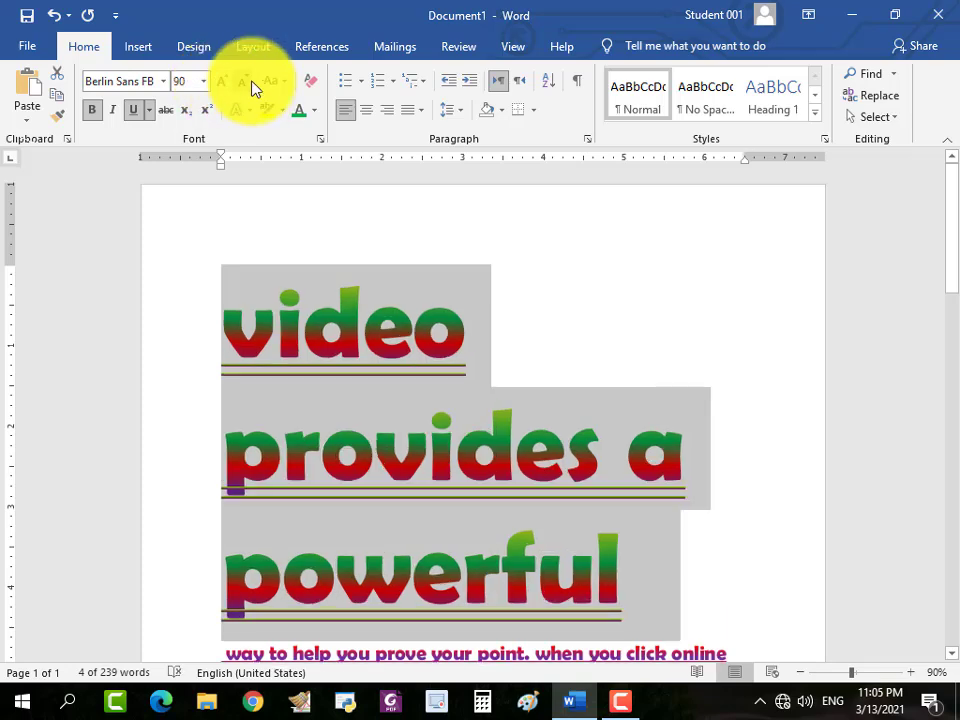
pyautogui.click(250, 84)
pyautogui.click(250, 84)
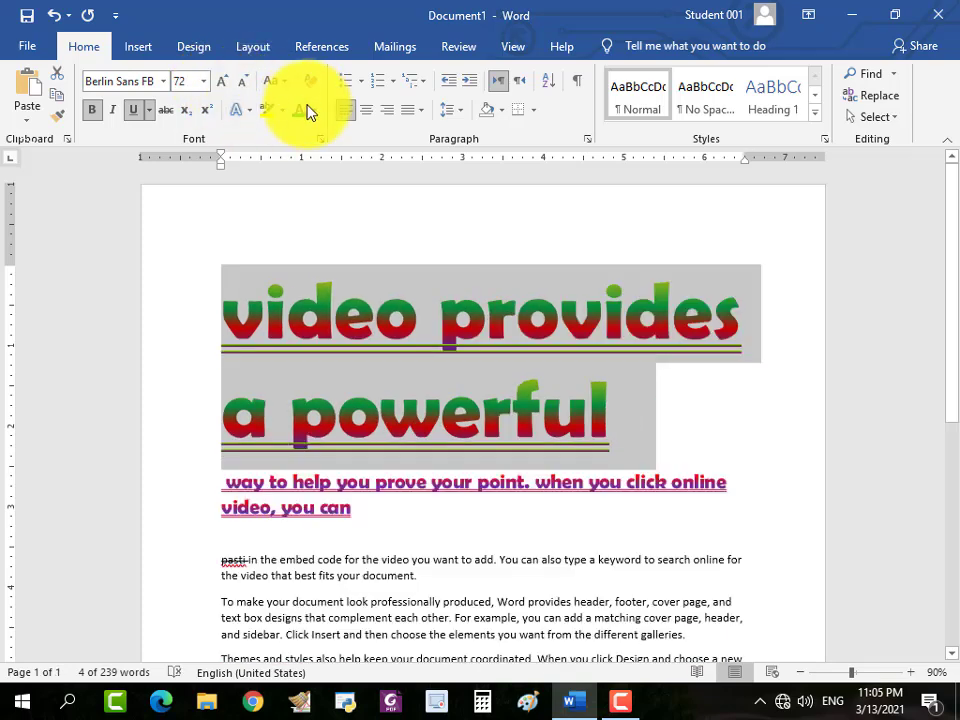
# Apply the strongest green glow variation to the heading "video provides a powerful".
pyautogui.click(313, 110)
pyautogui.click(248, 112)
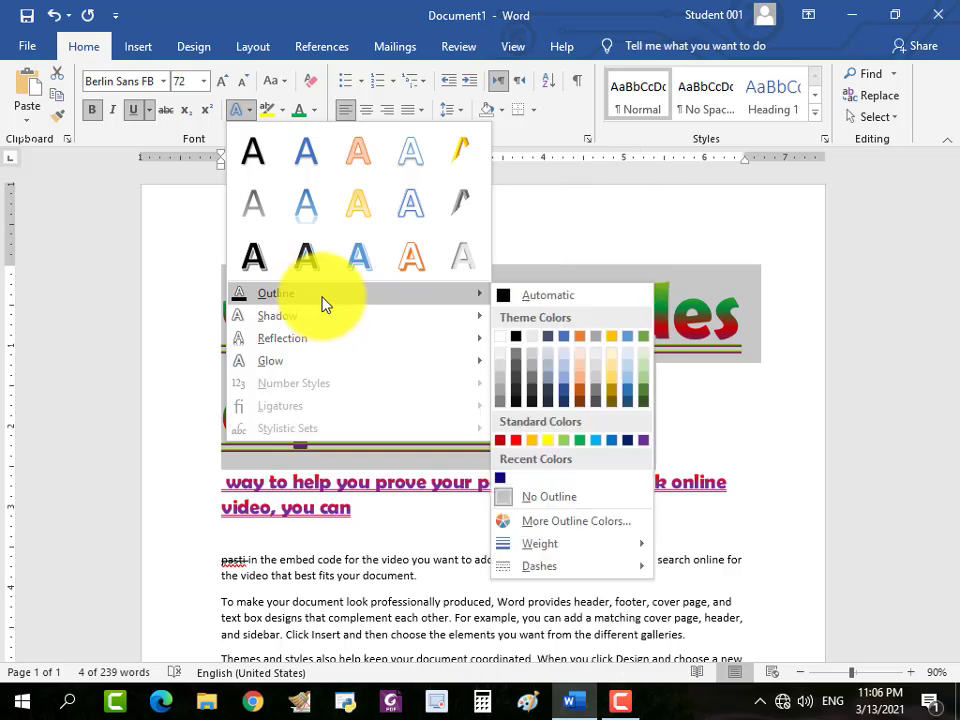
pyautogui.moveTo(311, 316)
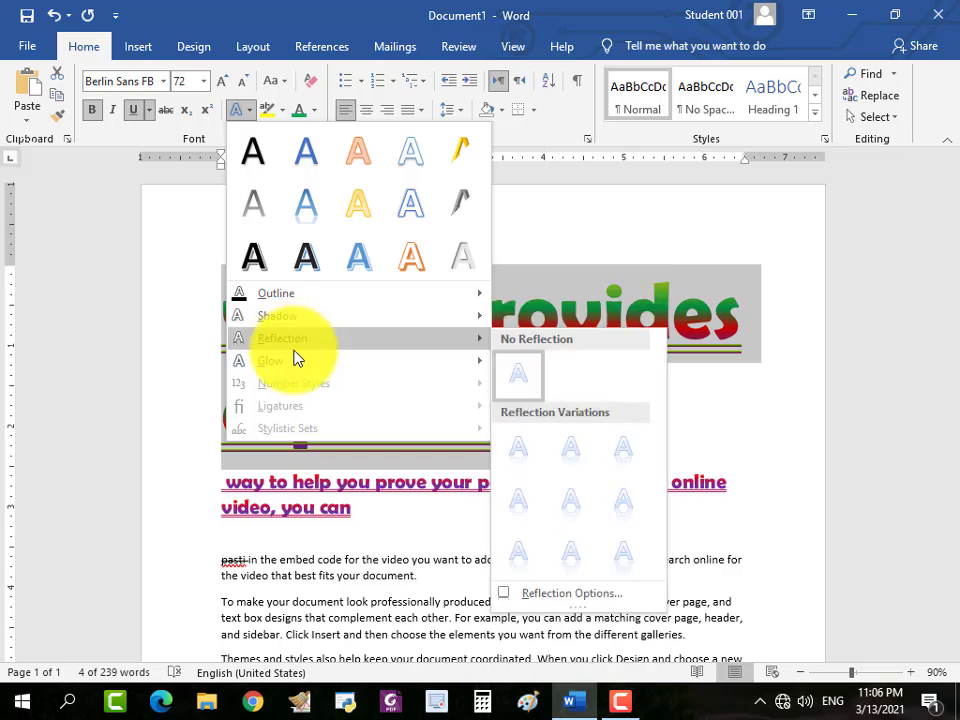
pyautogui.moveTo(291, 362)
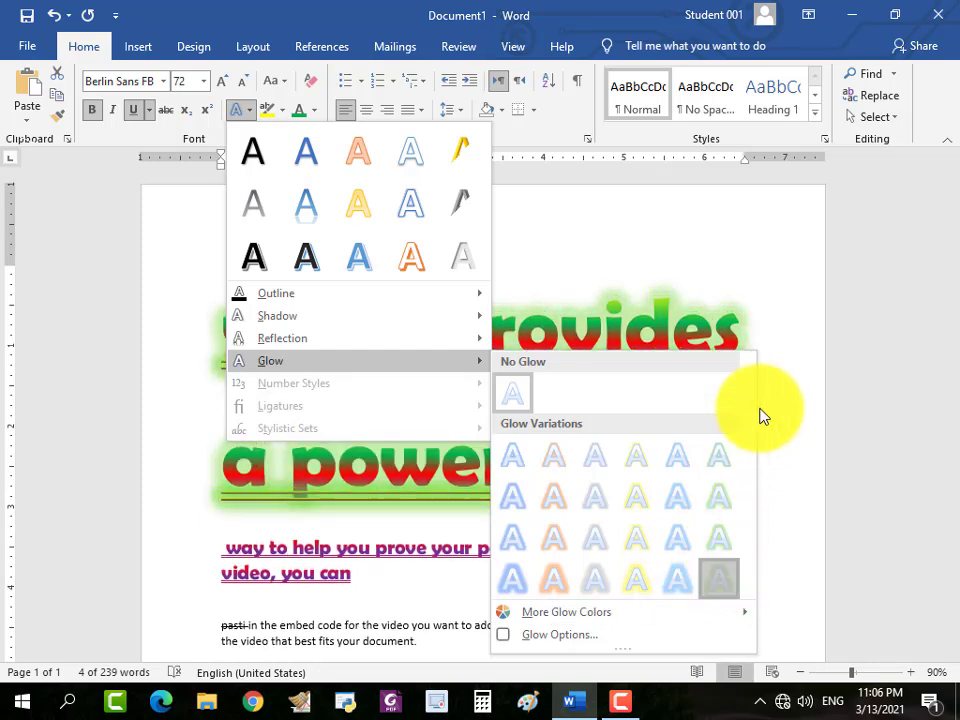
pyautogui.click(431, 502)
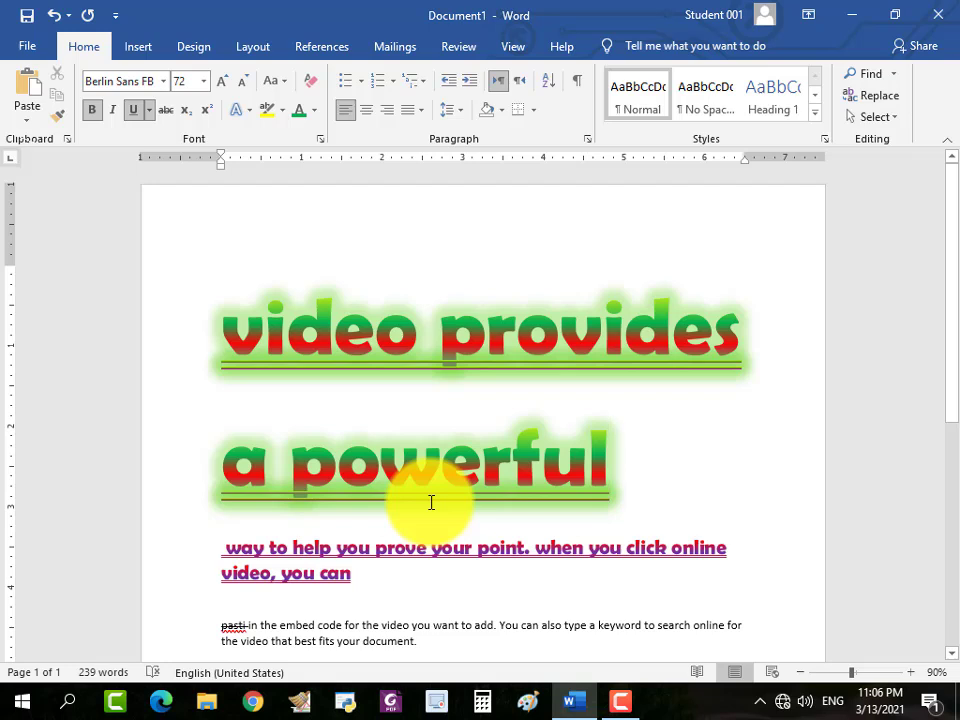
# Start a new paragraph after "powerful" at the end of the glowing heading.
pyautogui.moveTo(611, 461); pyautogui.dragTo(208, 353)
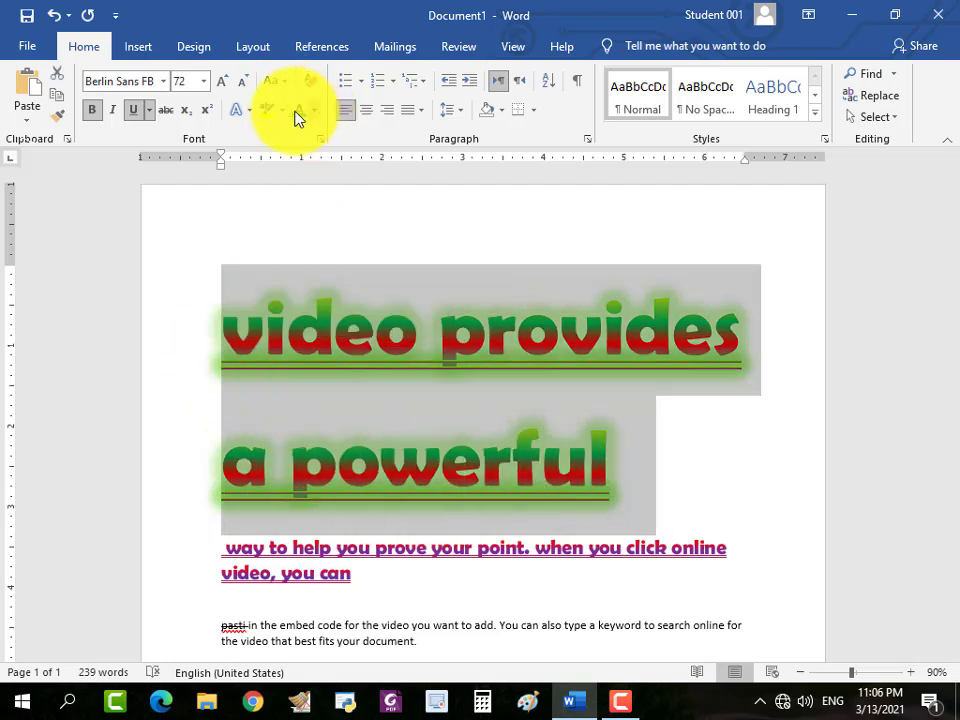
pyautogui.click(254, 113)
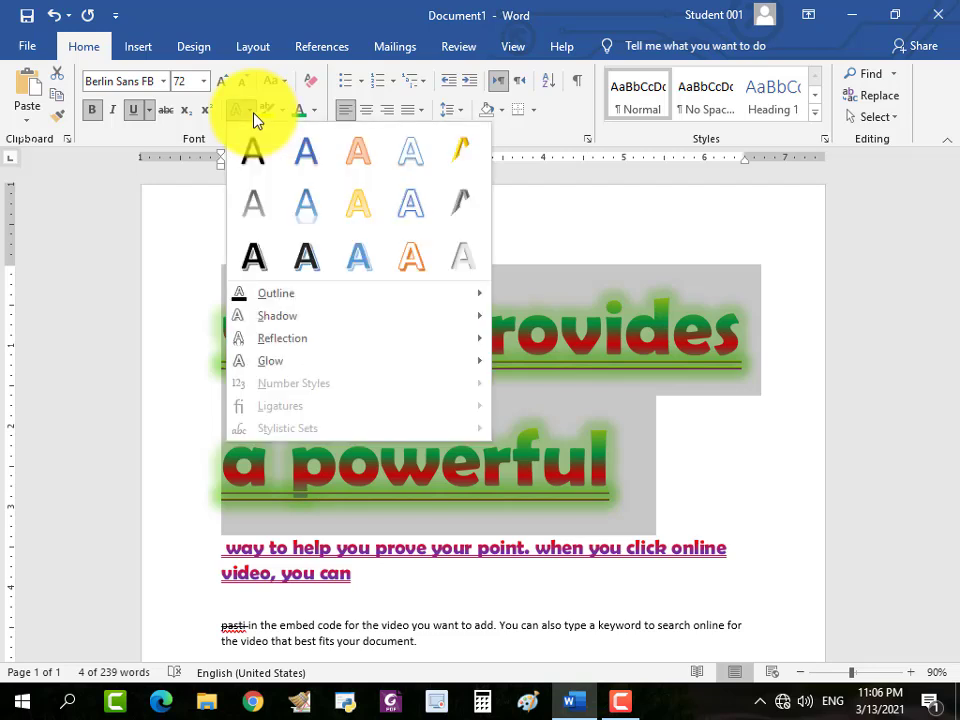
pyautogui.click(643, 490)
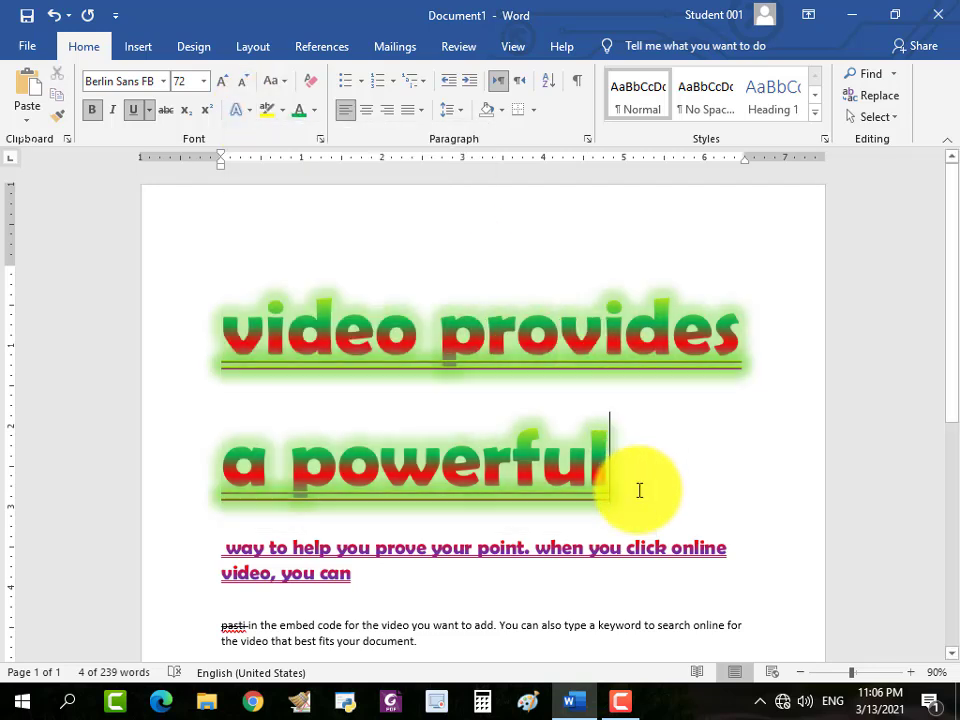
pyautogui.press('Return')
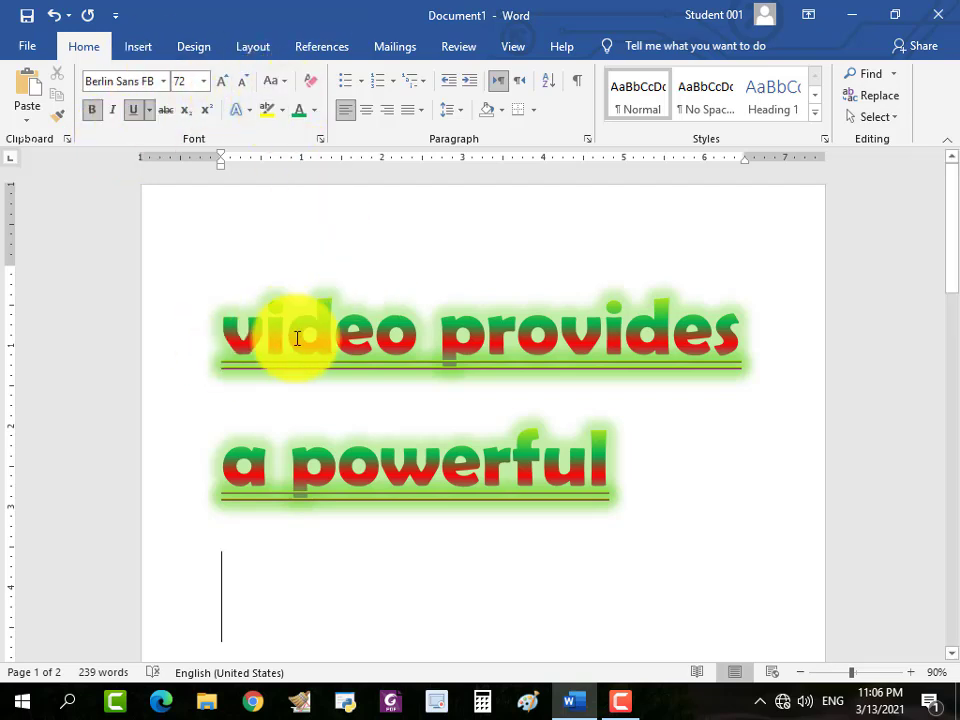
# Preview the text highlight colors on the heading word "video" and keep it at No Color.
pyautogui.moveTo(297, 338); pyautogui.dragTo(433, 343)
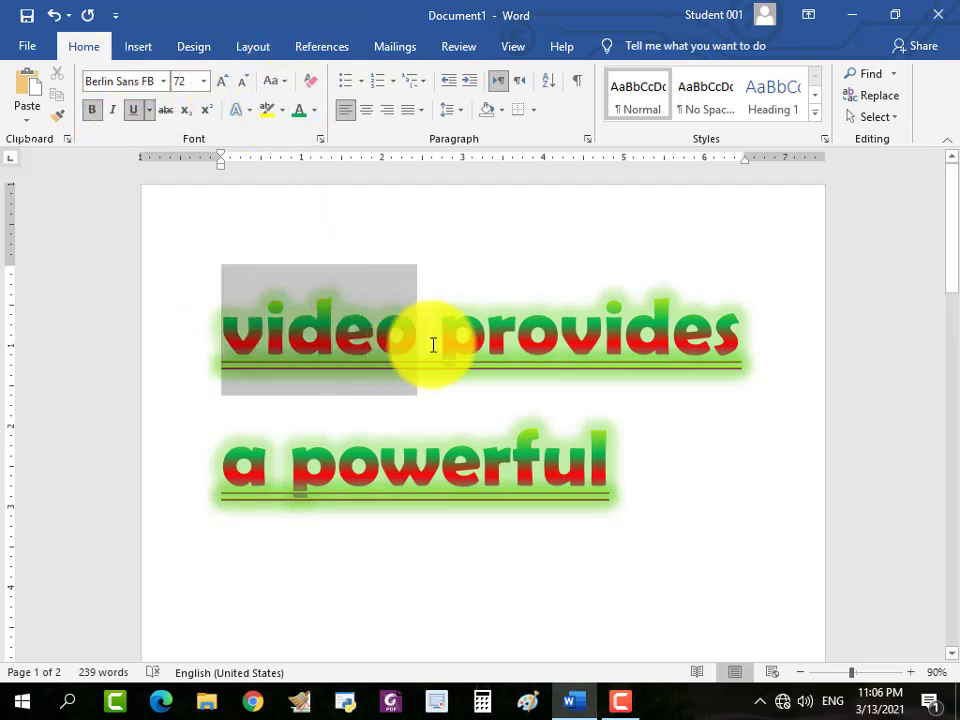
pyautogui.click(284, 118)
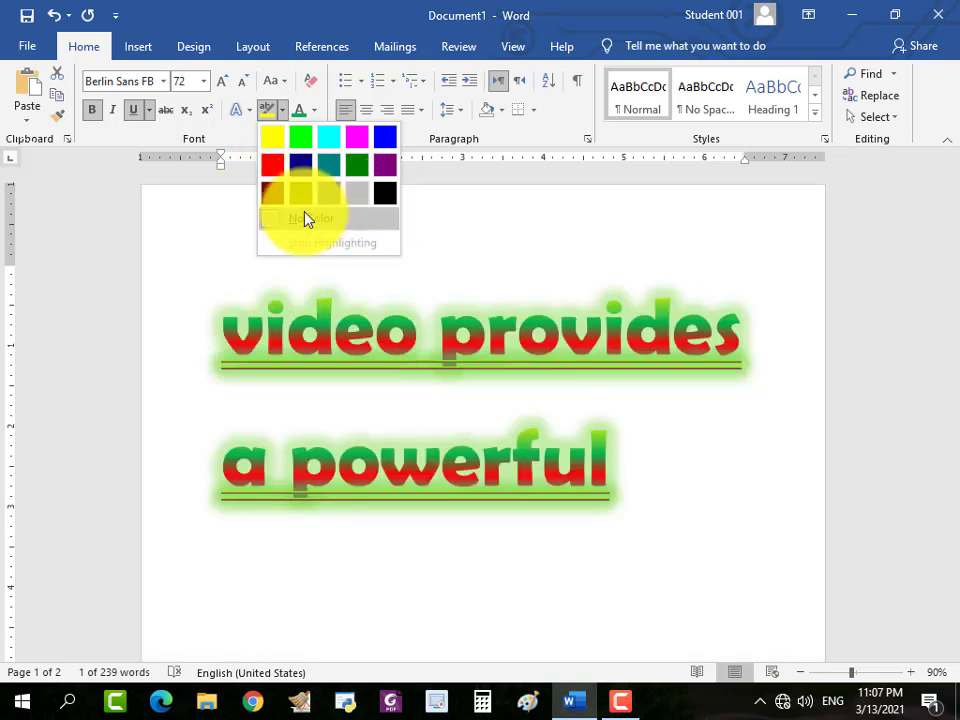
pyautogui.click(304, 218)
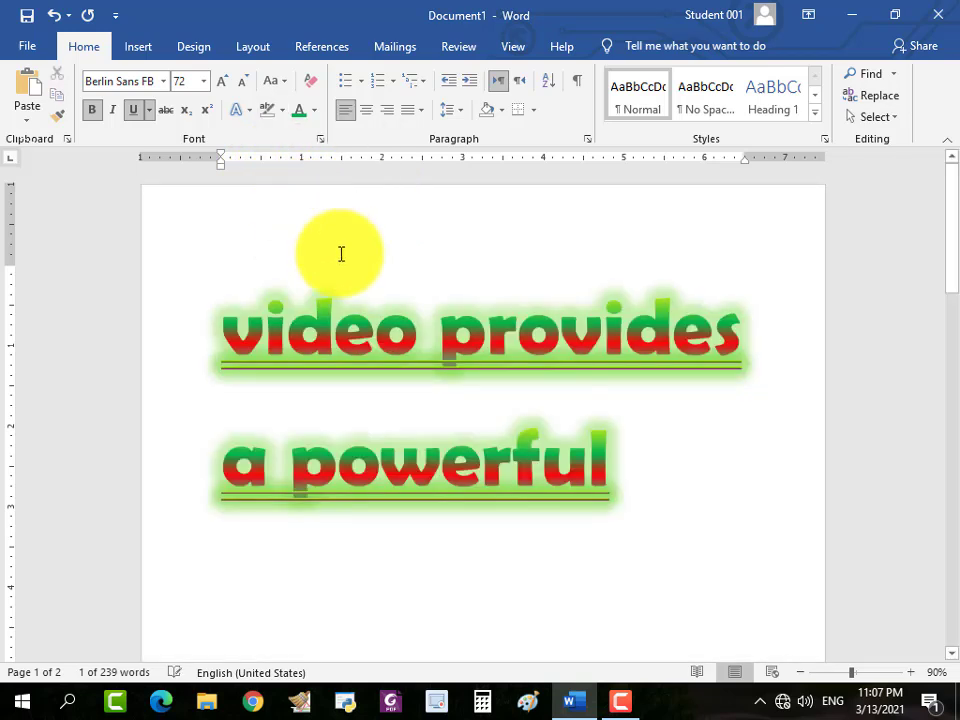
# Highlight the heading word "video" in blue.
pyautogui.moveTo(420, 336); pyautogui.dragTo(222, 345)
pyautogui.click(282, 110)
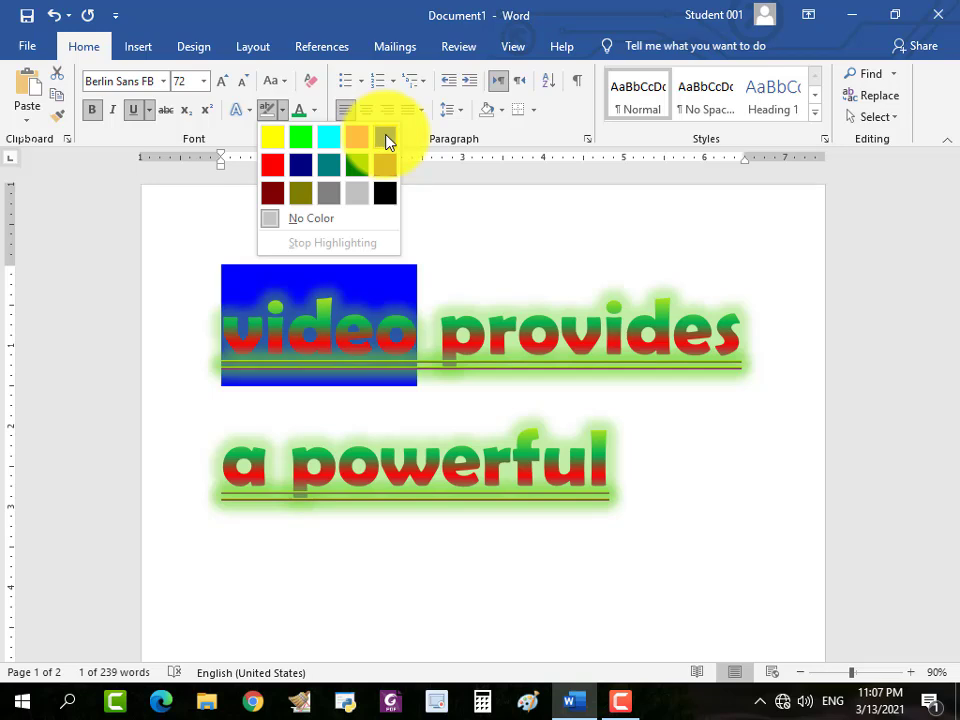
pyautogui.click(389, 138)
pyautogui.click(484, 255)
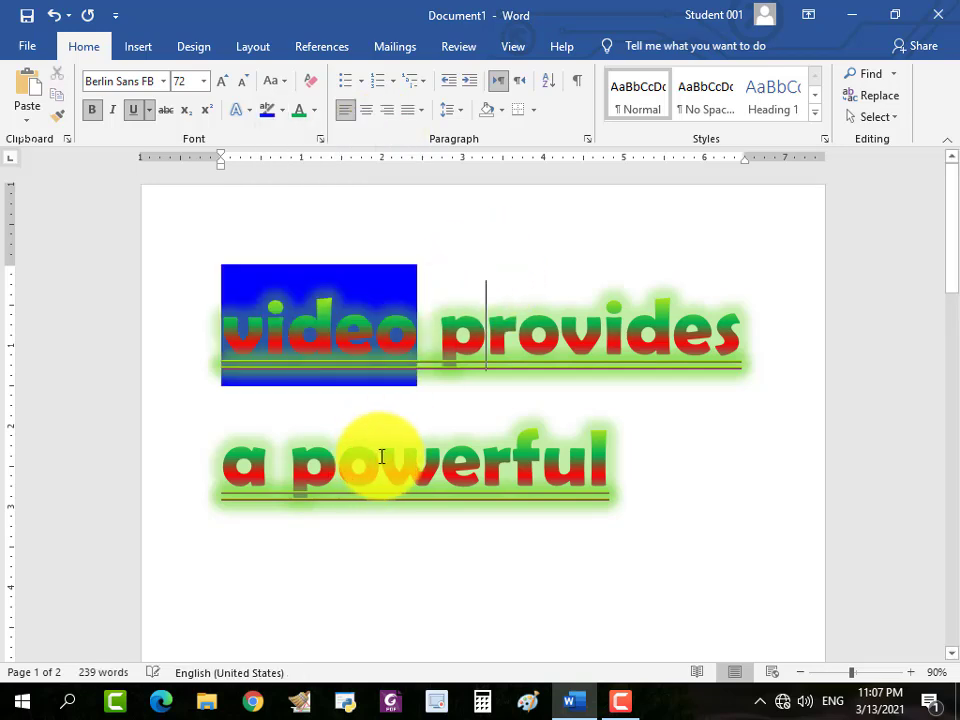
# Remove the blue highlight from the heading word "video".
pyautogui.doubleClick(366, 345)
pyautogui.moveTo(421, 347); pyautogui.dragTo(221, 343)
pyautogui.click(284, 111)
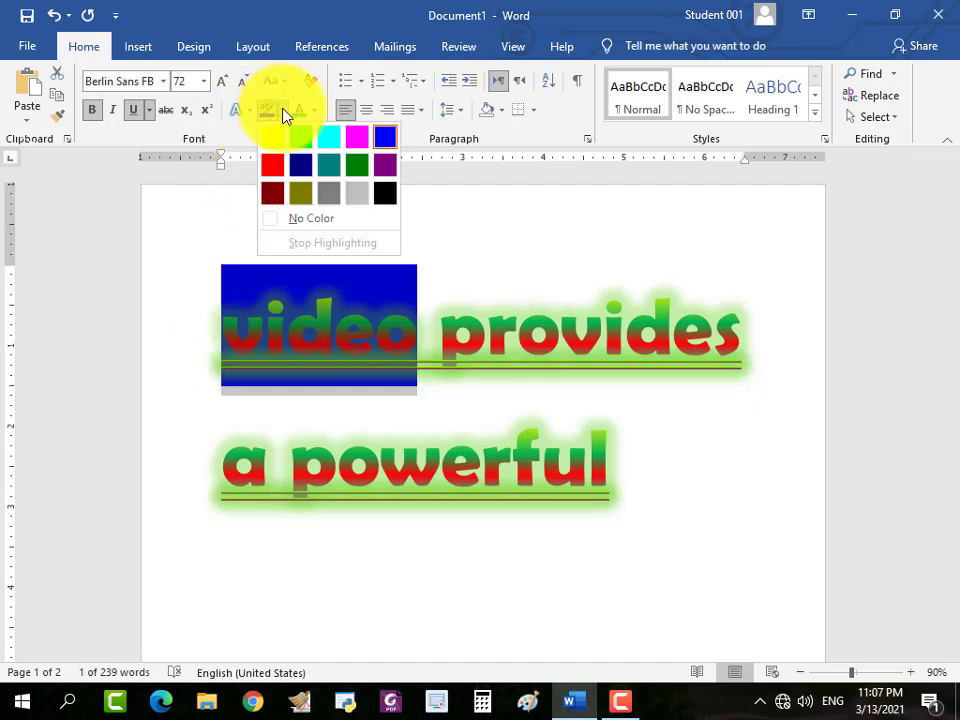
pyautogui.click(300, 220)
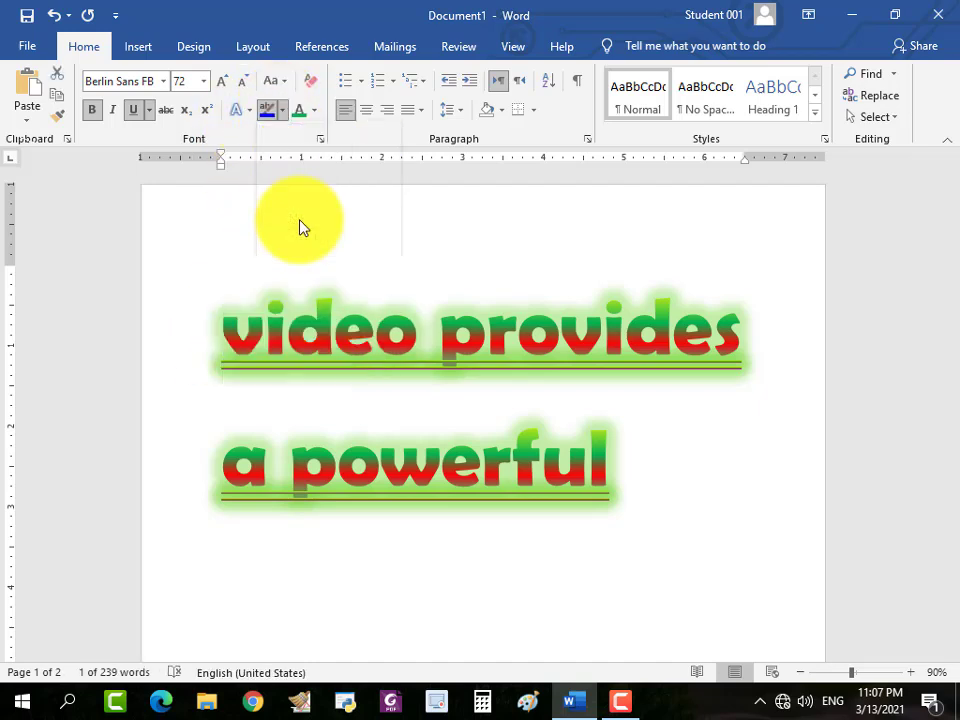
pyautogui.click(403, 237)
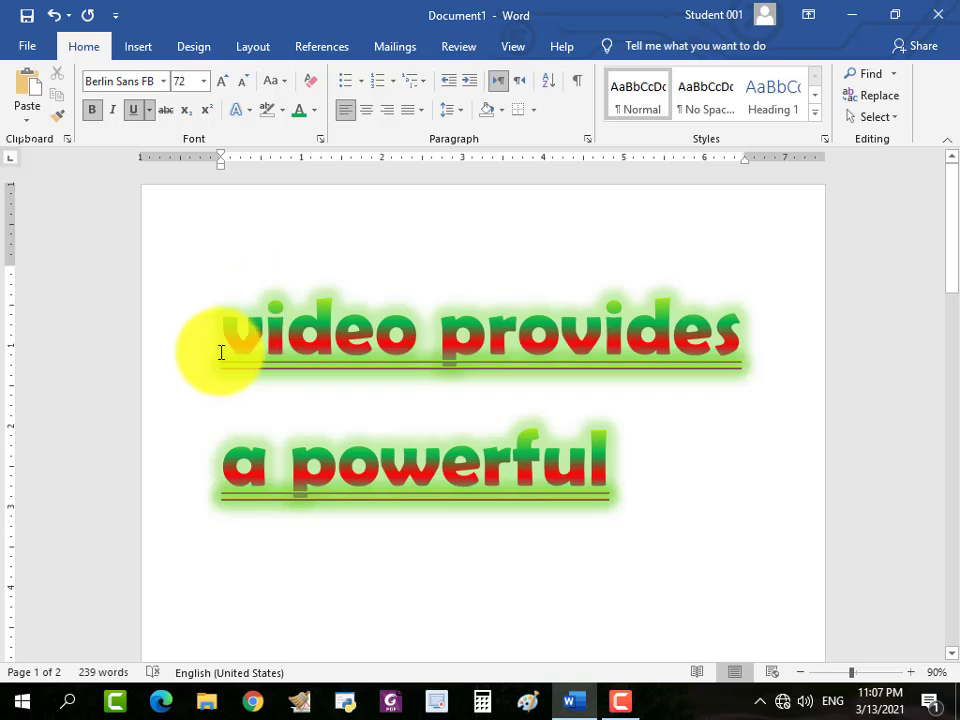
pyautogui.click(629, 480)
pyautogui.press('Return')
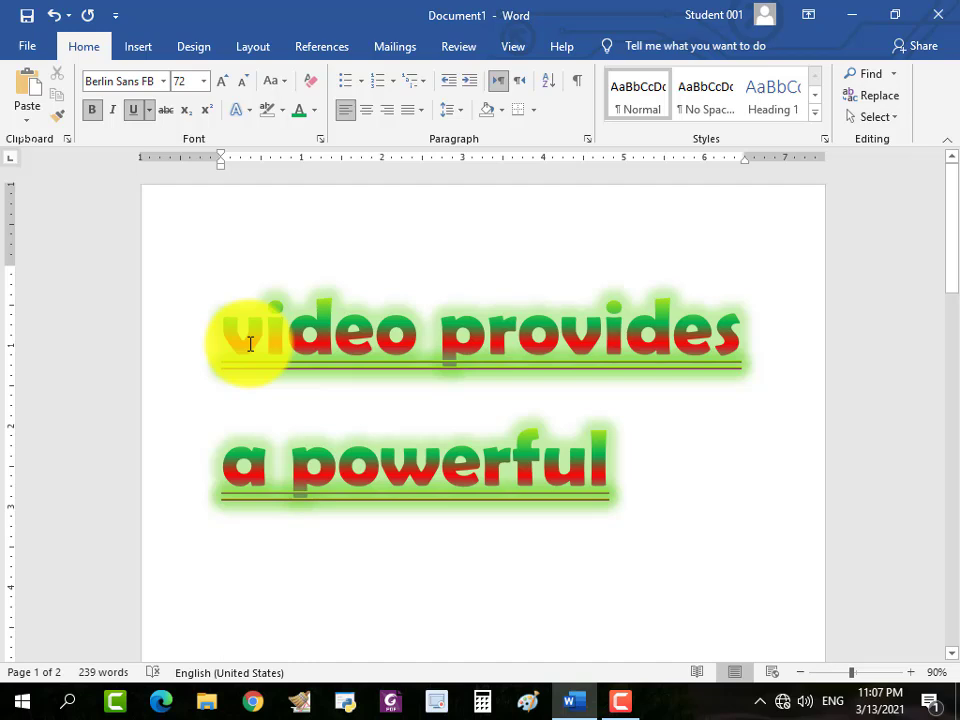
pyautogui.write('h2')
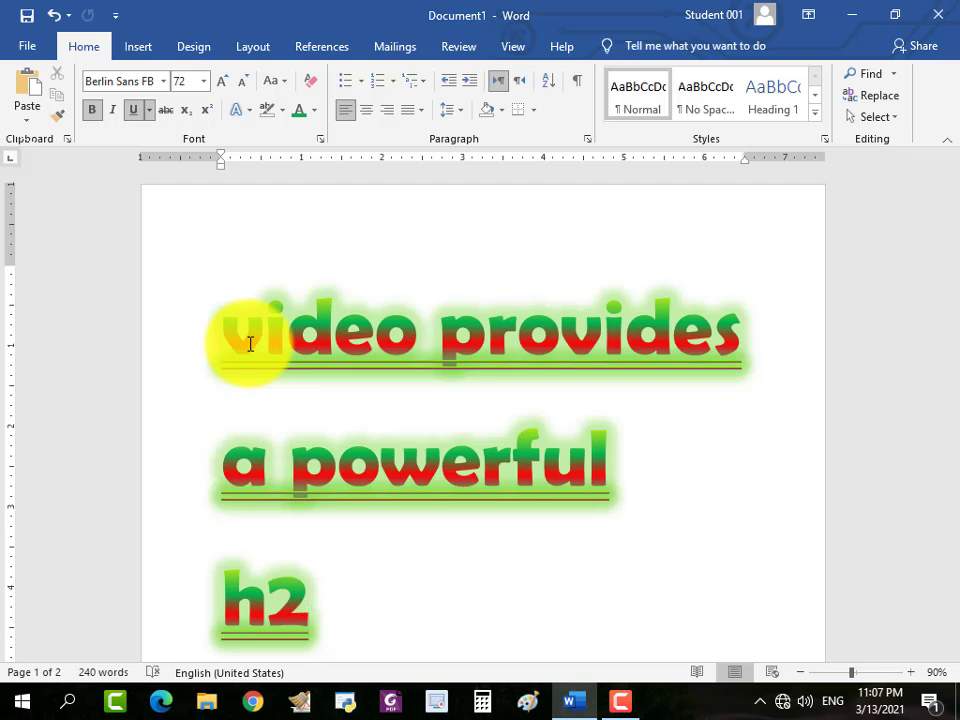
pyautogui.press('BackSpace')
pyautogui.press('BackSpace')
pyautogui.press('BackSpace')
pyautogui.press('BackSpace')
pyautogui.press('BackSpace')
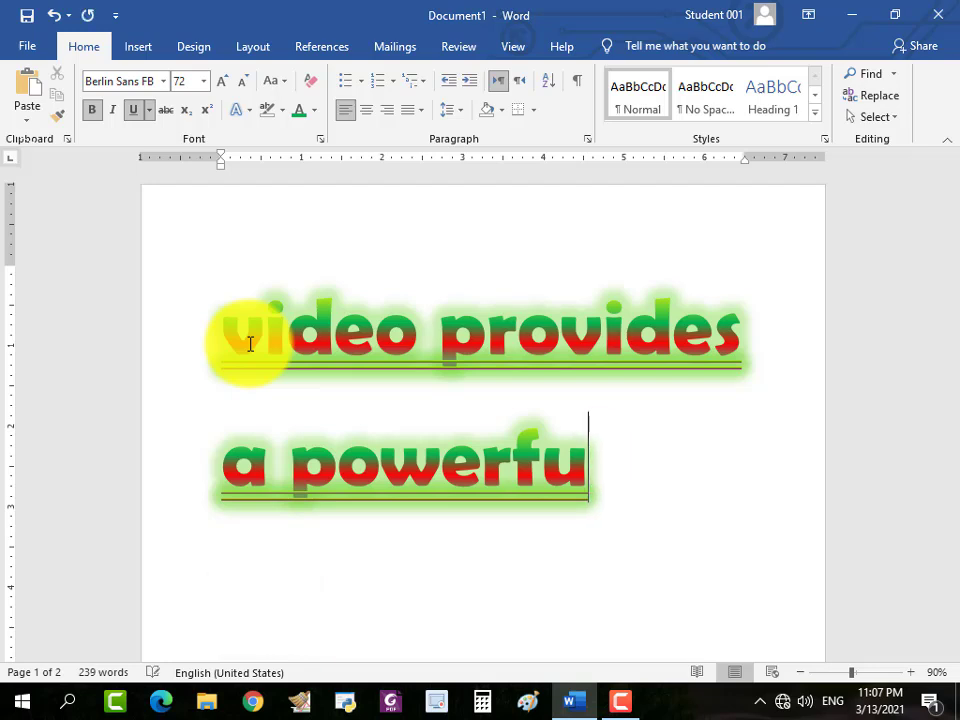
# Start a new paragraph below the glowing heading and enter the text "h2o".
pyautogui.press('Return')
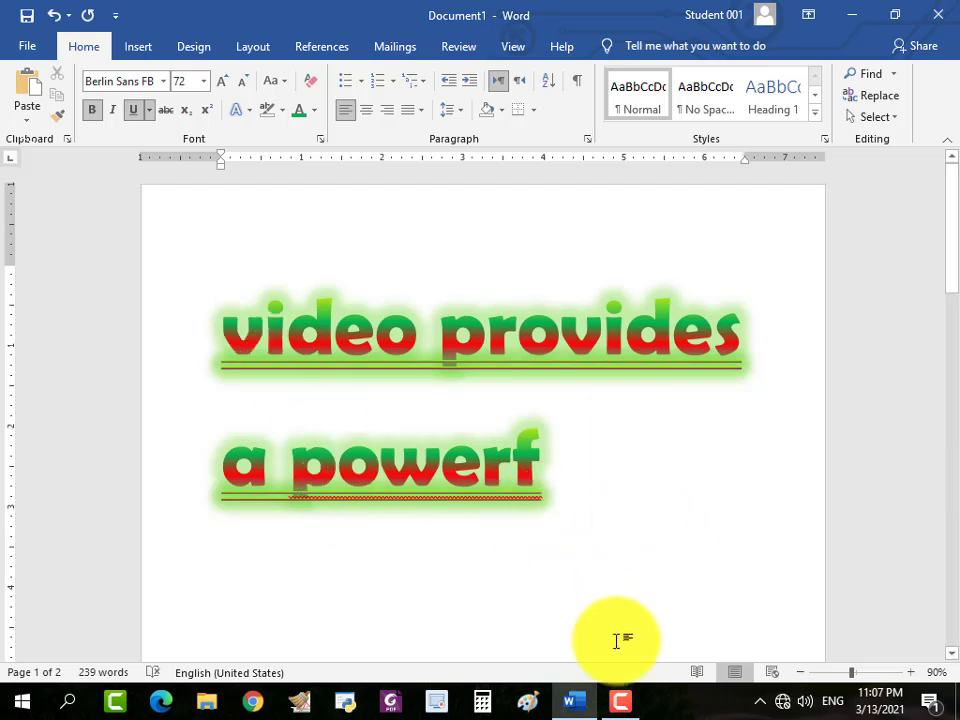
pyautogui.click(619, 697)
pyautogui.click(619, 697)
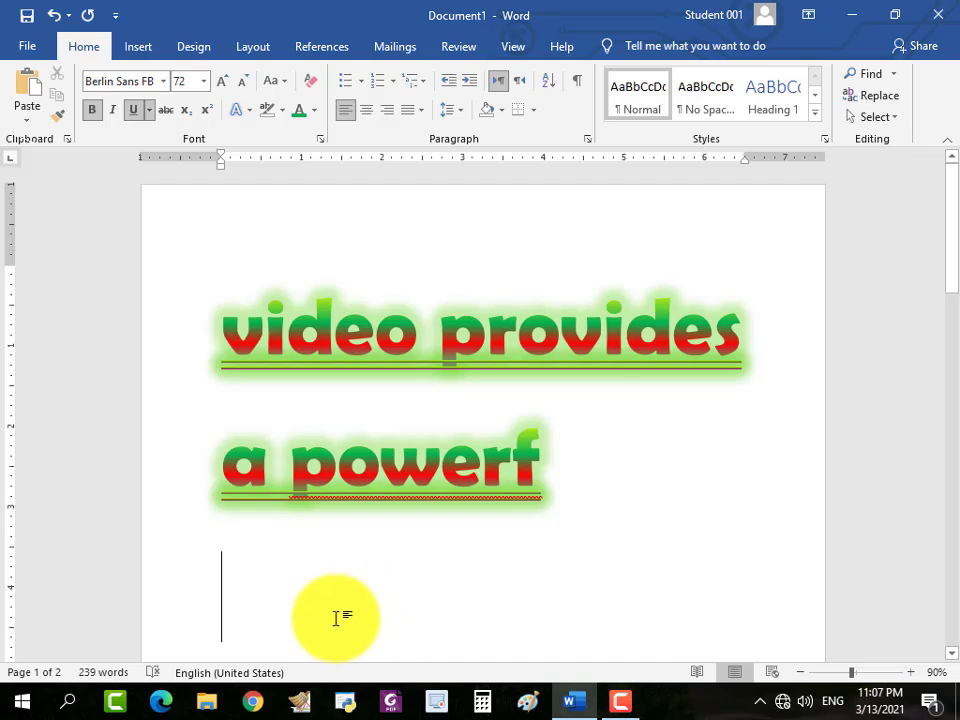
pyautogui.write('h2')
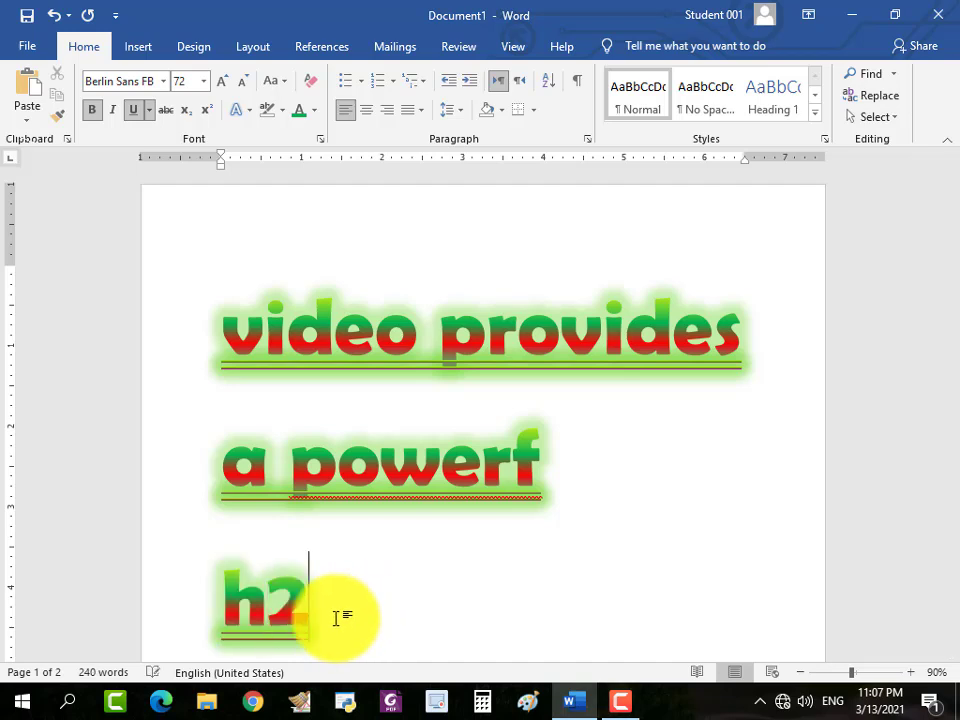
pyautogui.write('o')
pyautogui.press('BackSpace')
pyautogui.press('BackSpace')
pyautogui.press('BackSpace')
pyautogui.write('h')
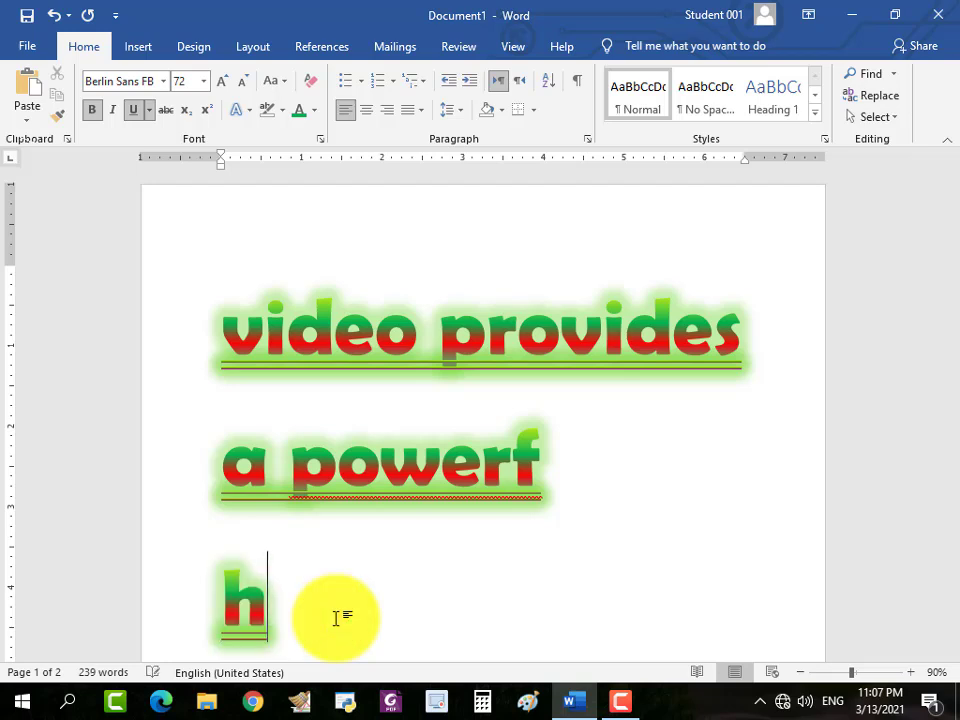
pyautogui.write('2o')
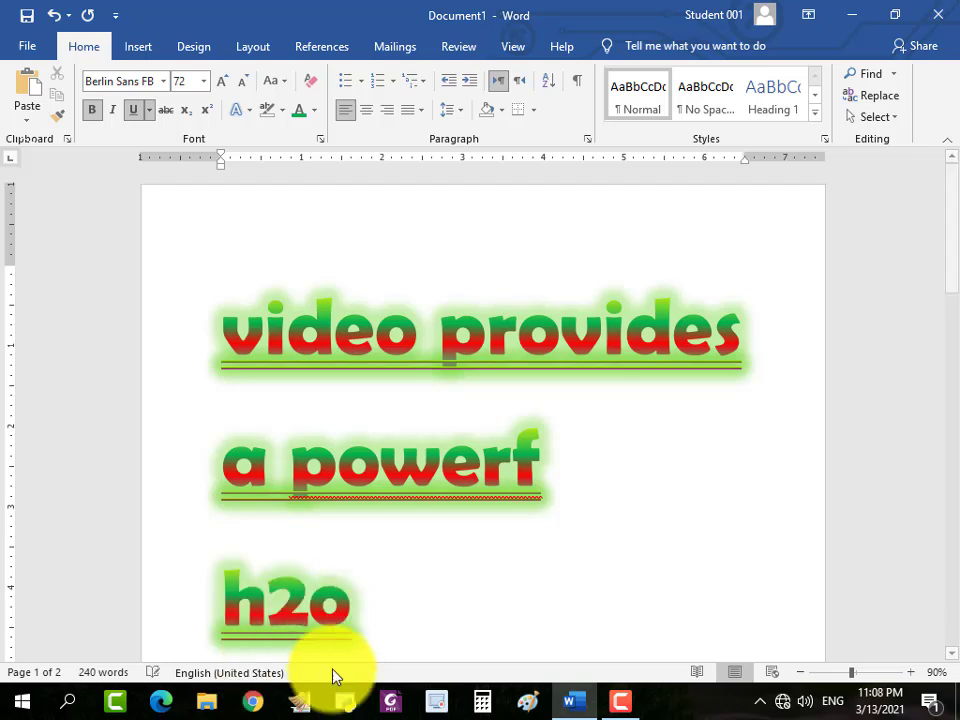
# Color the "h2o" line black and apply the first preset text effect, black fill with a shadow, in place of the glow.
pyautogui.moveTo(373, 608); pyautogui.dragTo(210, 619)
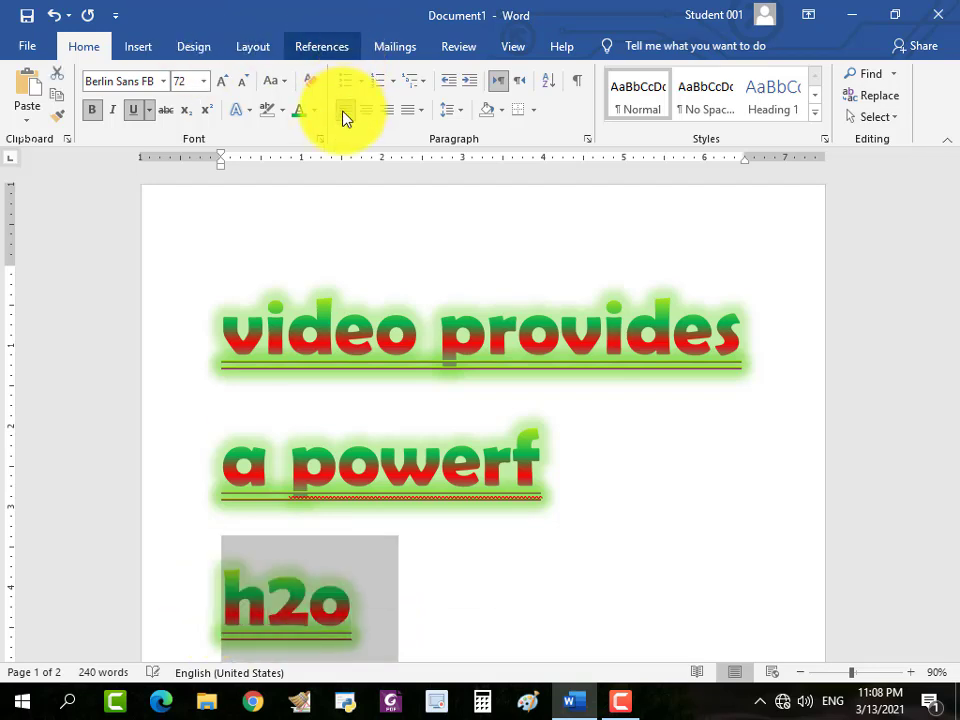
pyautogui.click(312, 112)
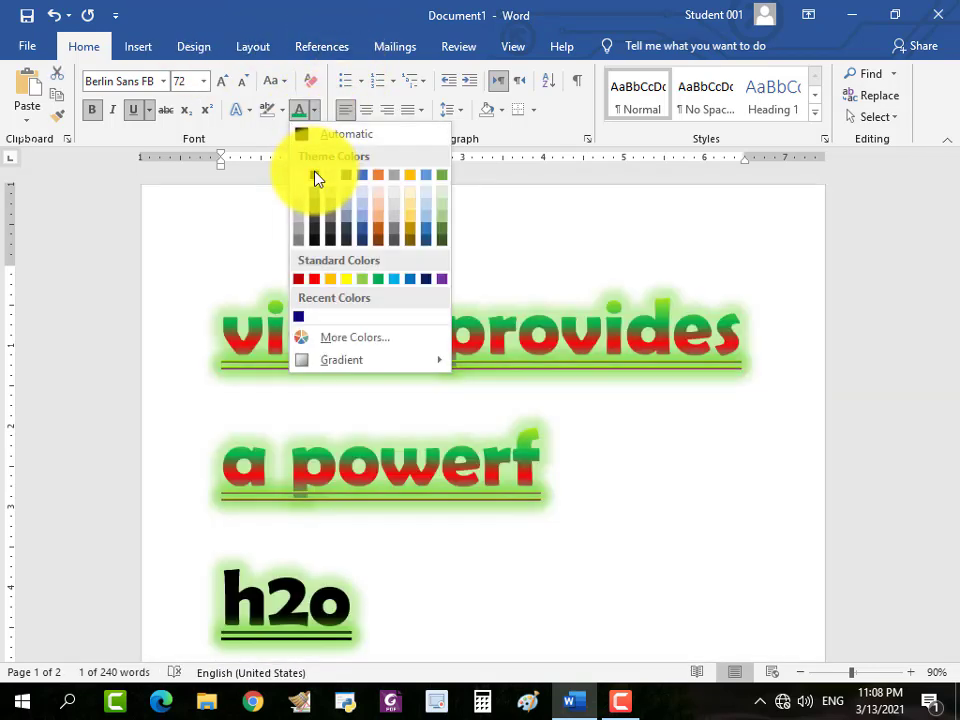
pyautogui.click(315, 178)
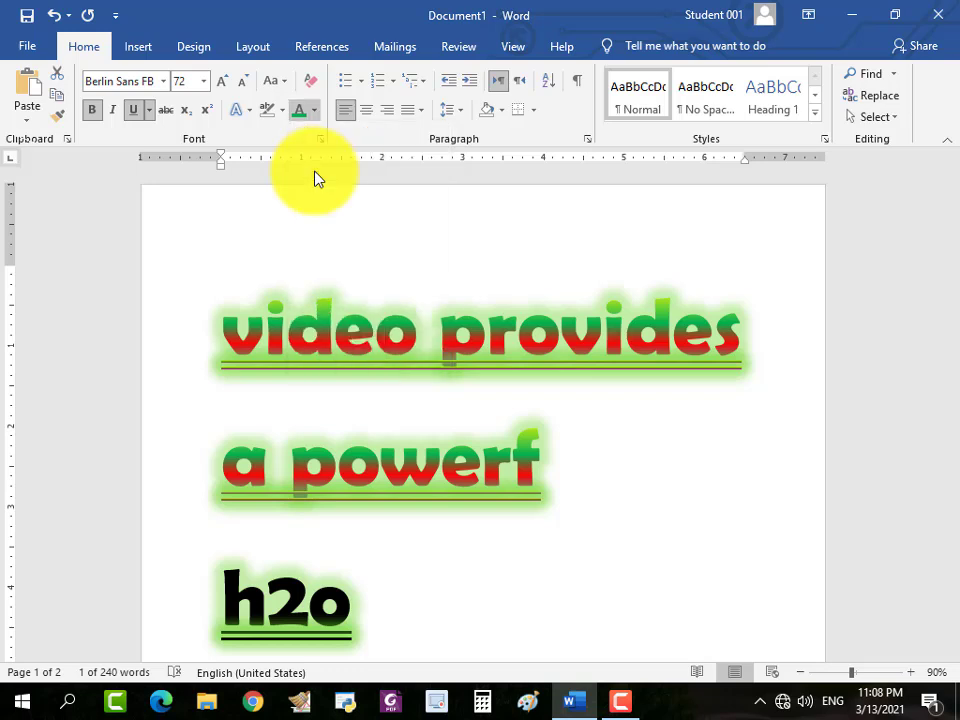
pyautogui.click(247, 110)
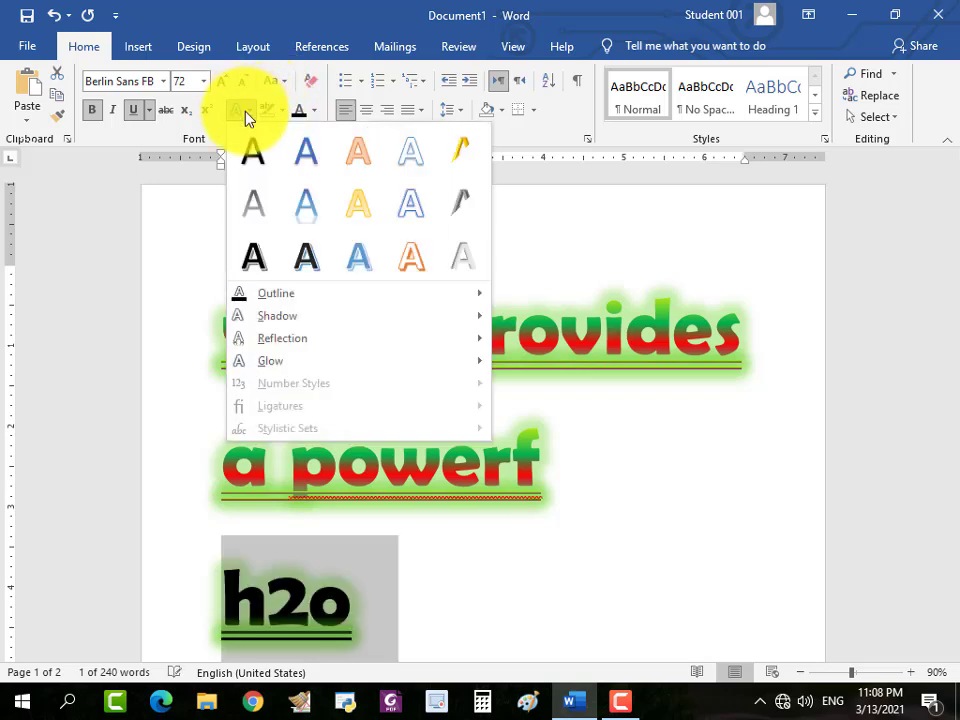
pyautogui.click(252, 152)
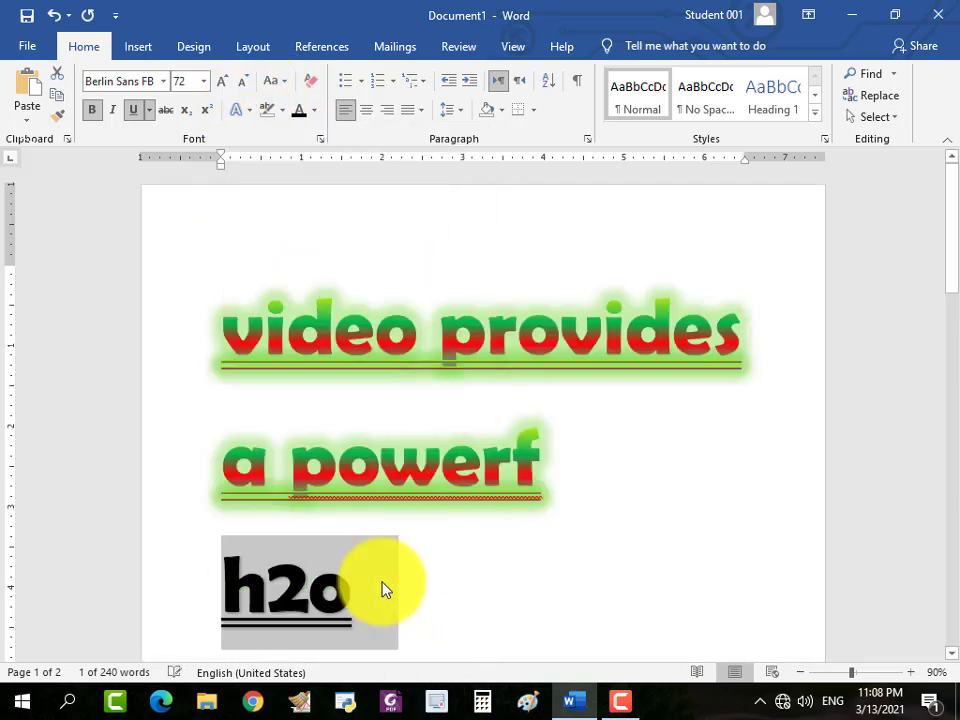
# Remove the double underline from the "h2o" line.
pyautogui.scroll(2, 242, 237)
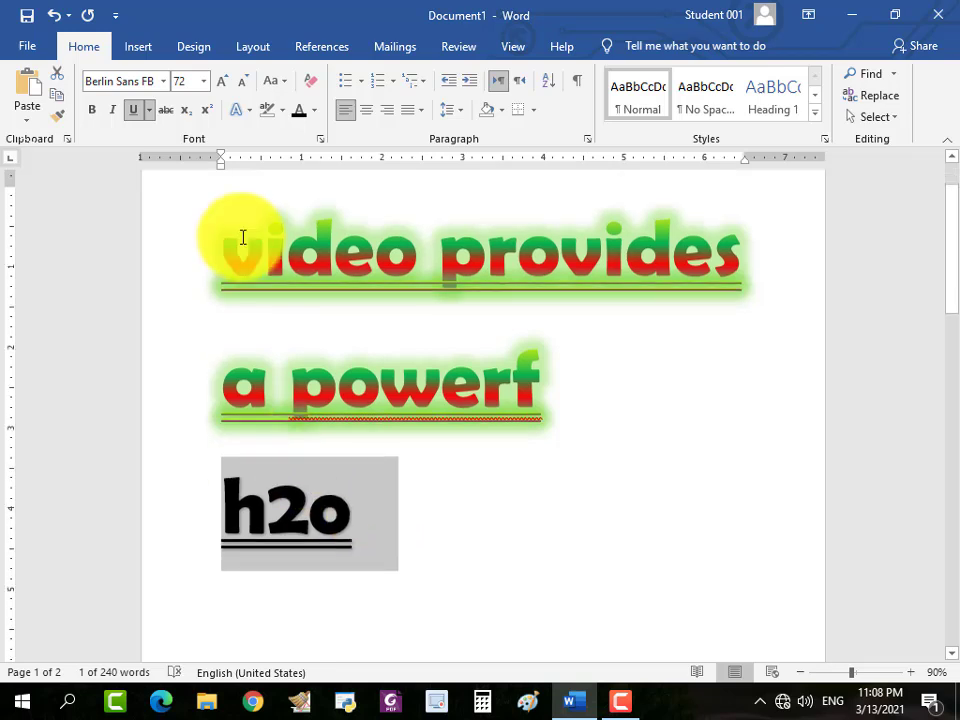
pyautogui.click(133, 110)
pyautogui.click(377, 523)
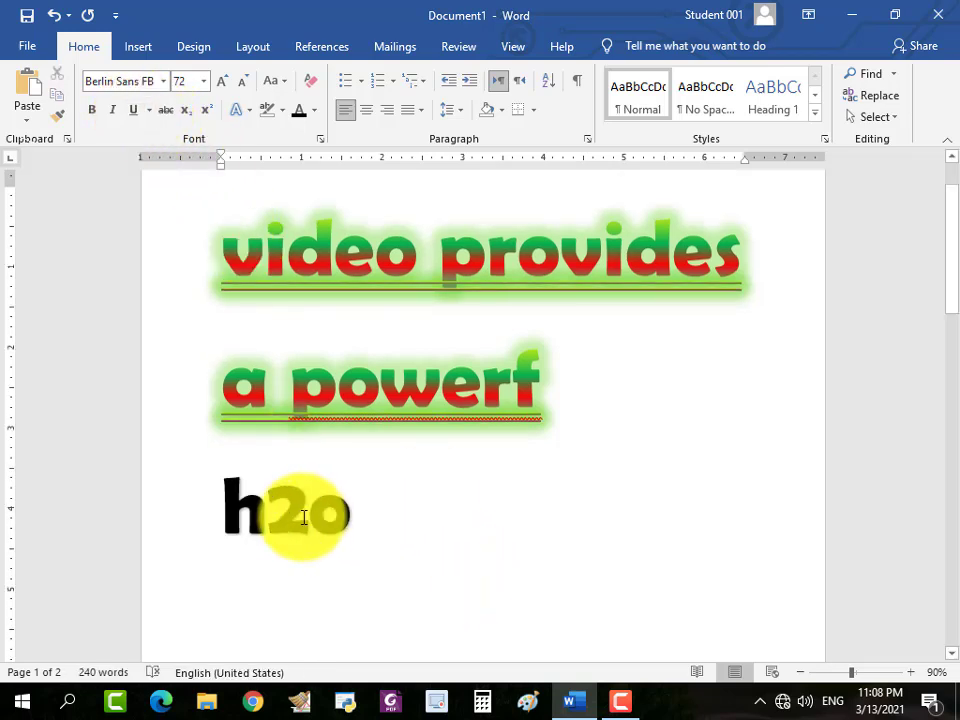
# Format the 2 in "h2o" as subscript.
pyautogui.moveTo(307, 512); pyautogui.dragTo(281, 514)
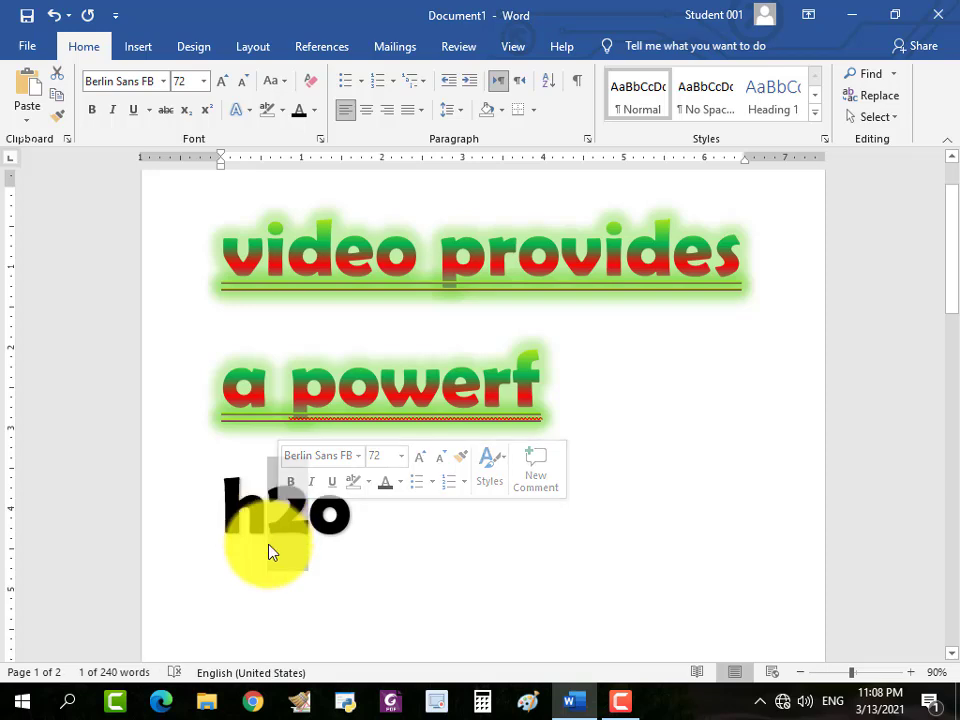
pyautogui.click(185, 112)
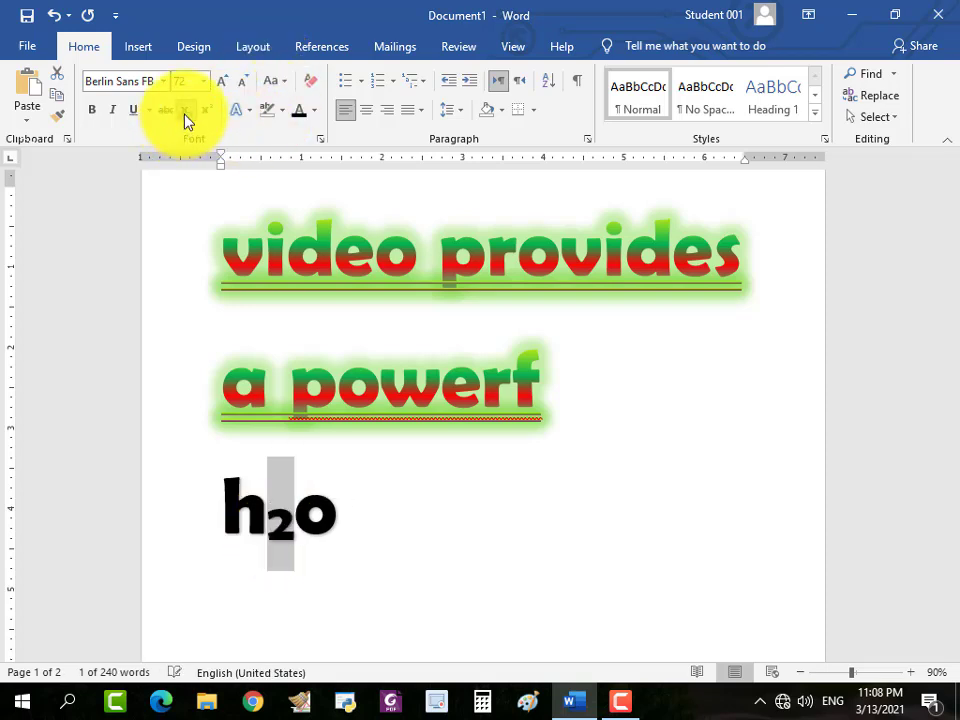
pyautogui.click(362, 514)
pyautogui.moveTo(366, 525); pyautogui.dragTo(229, 529)
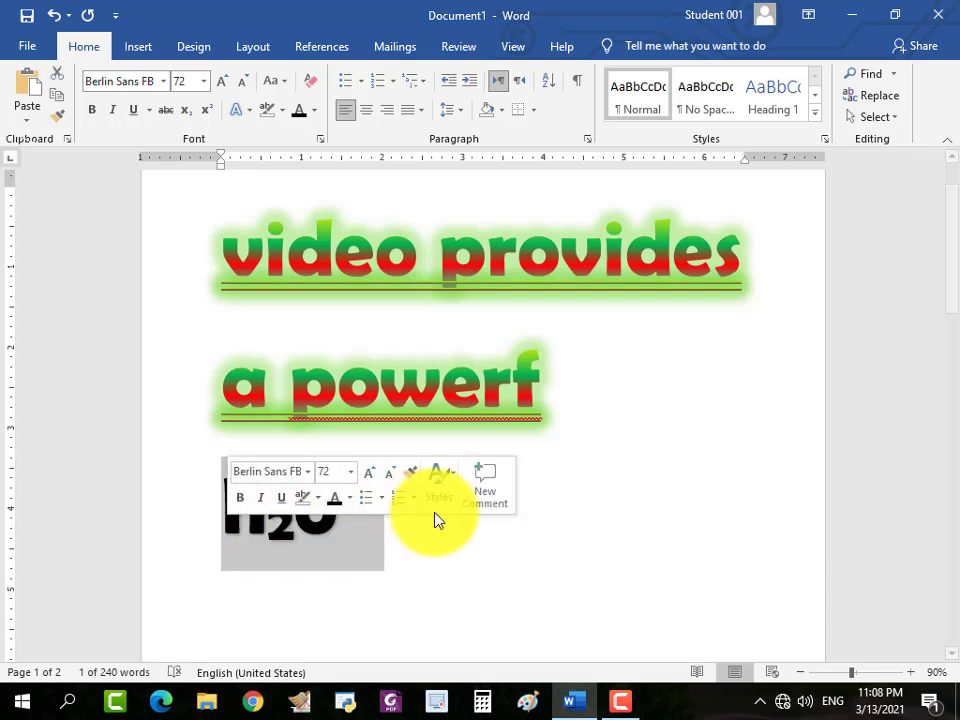
# Add a new paragraph below the "h2o" line containing "x2".
pyautogui.click(397, 527)
pyautogui.press('Return')
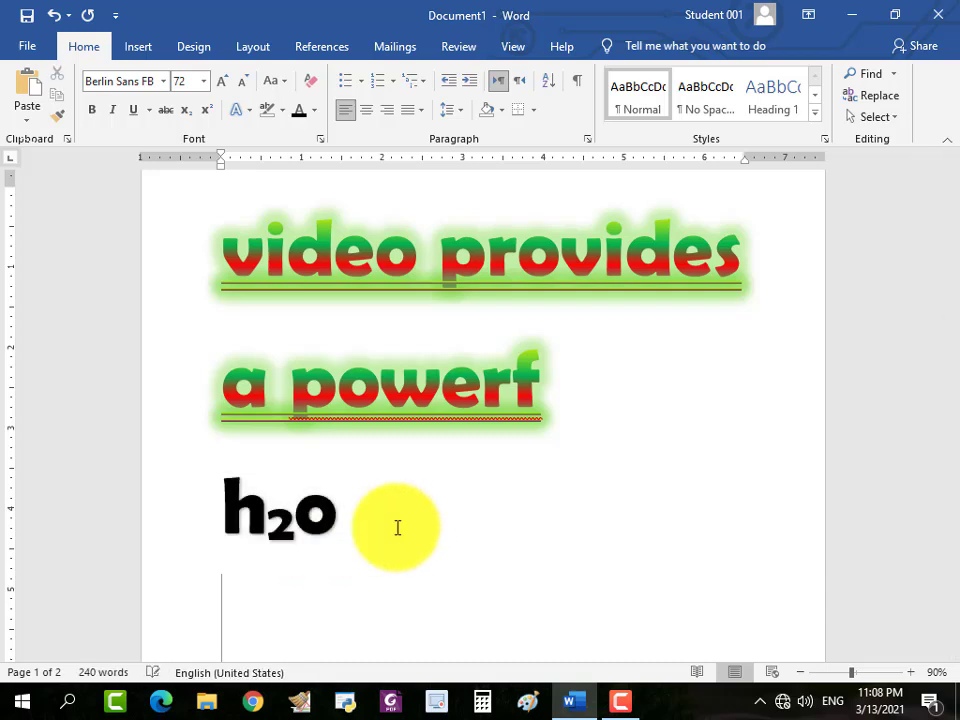
pyautogui.write('x')
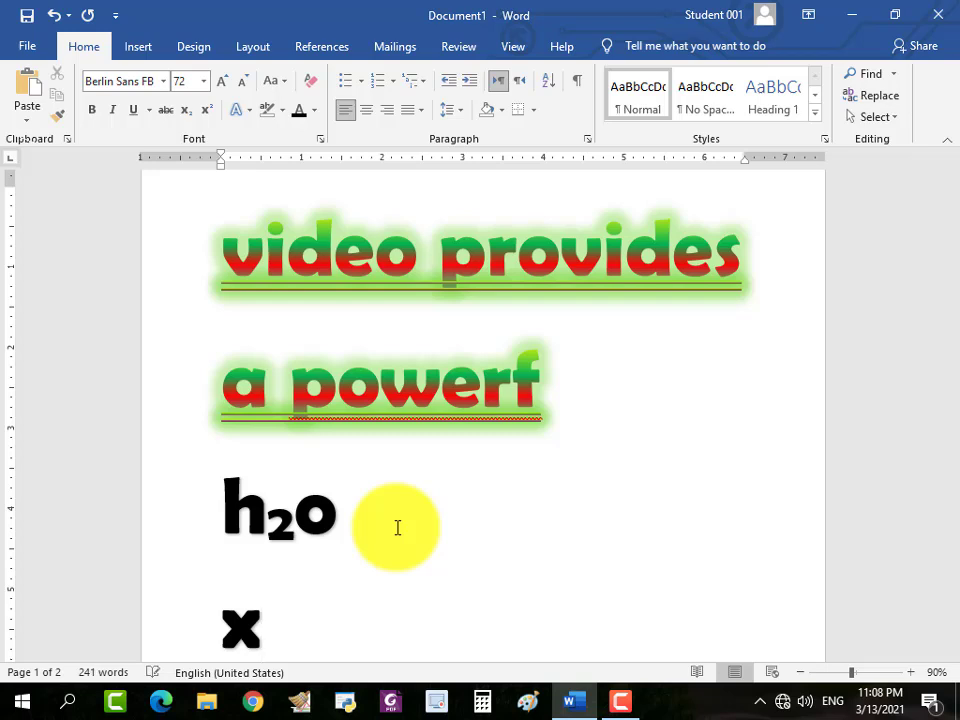
pyautogui.write('2')
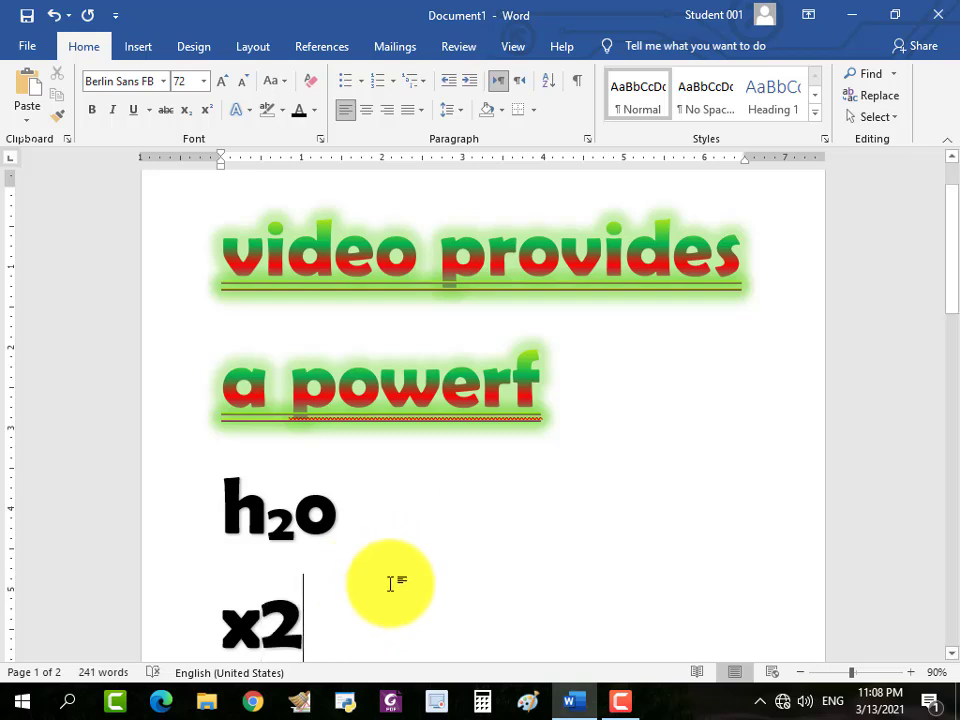
pyautogui.moveTo(296, 626); pyautogui.dragTo(222, 626)
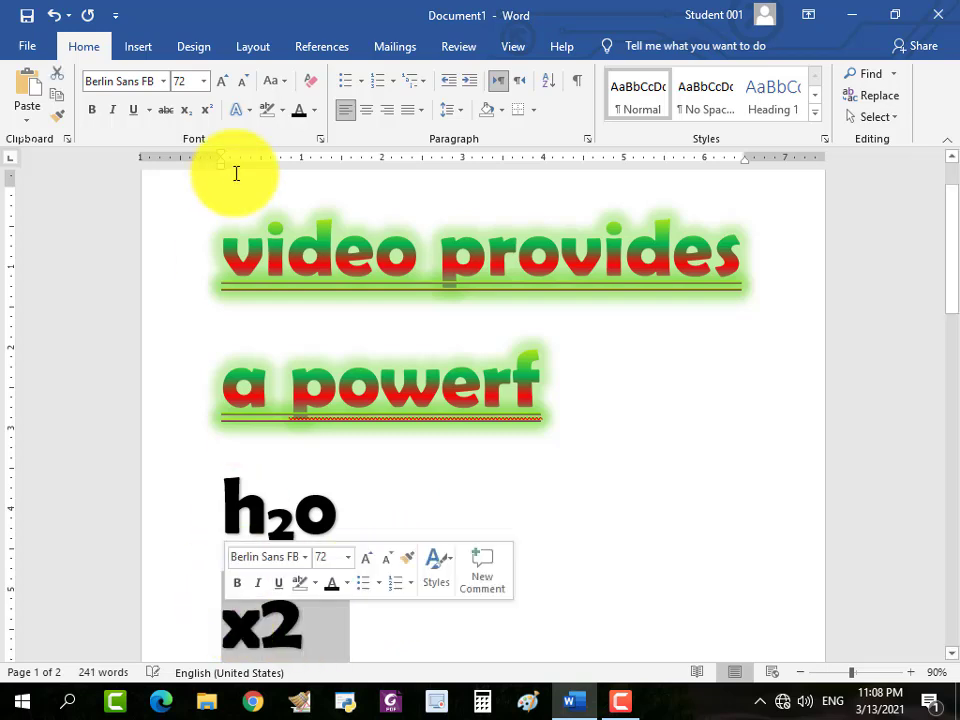
pyautogui.click(208, 113)
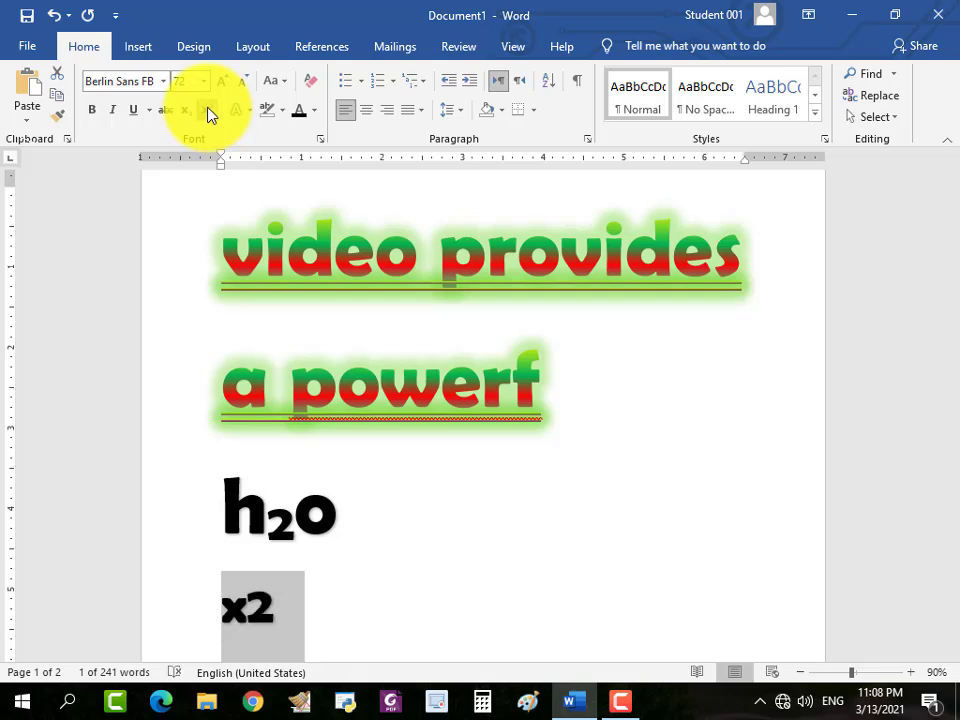
pyautogui.click(305, 640)
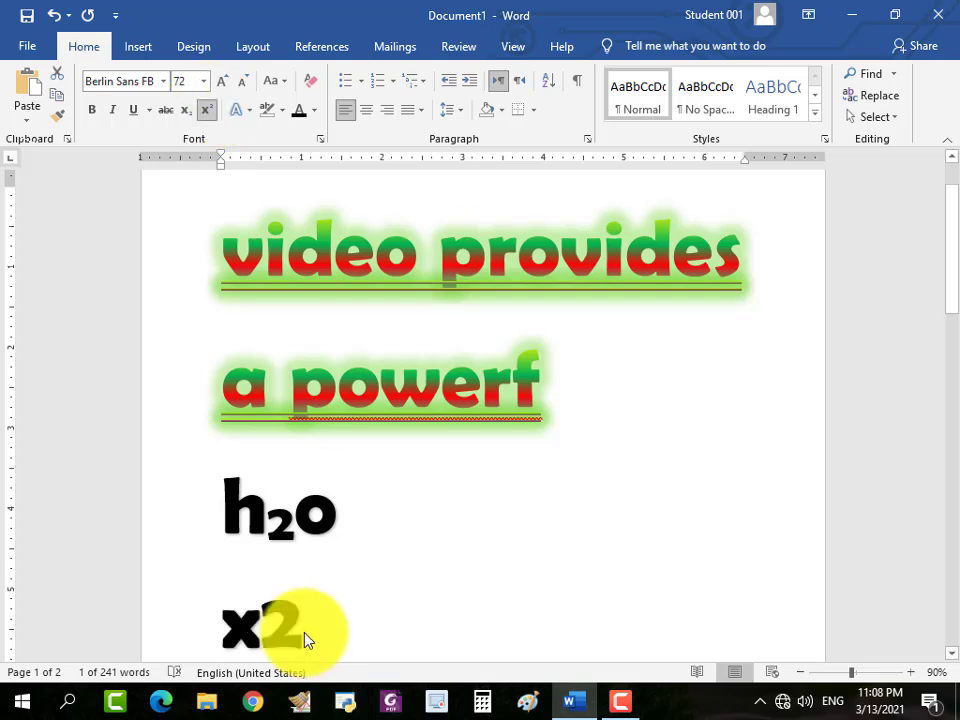
pyautogui.click(304, 628)
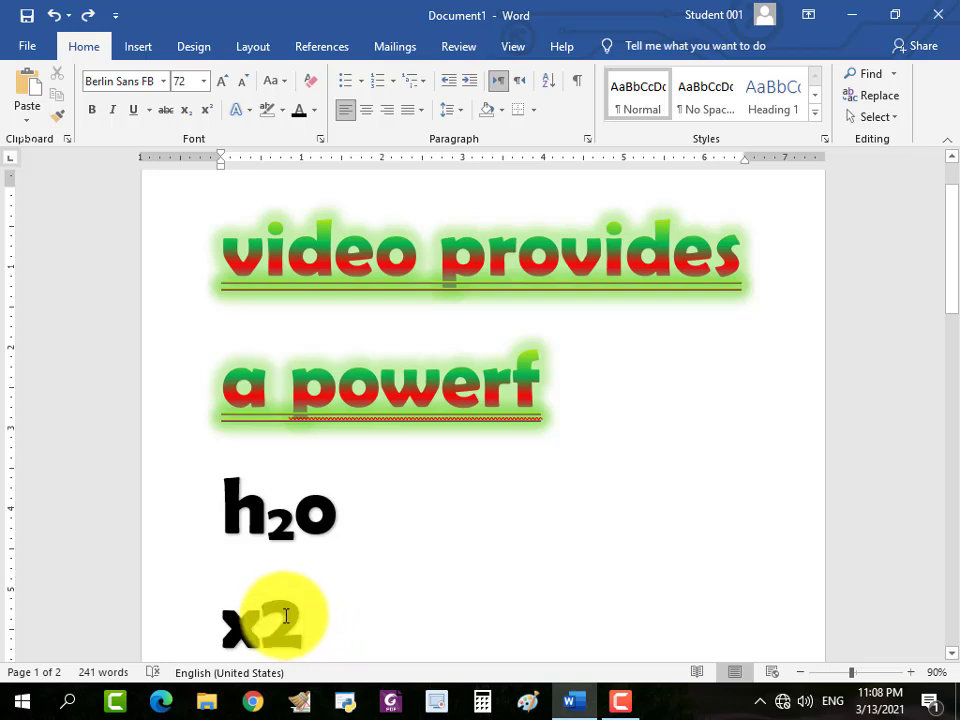
# Format only the 2 in "x2" as superscript.
pyautogui.moveTo(286, 616); pyautogui.dragTo(275, 615)
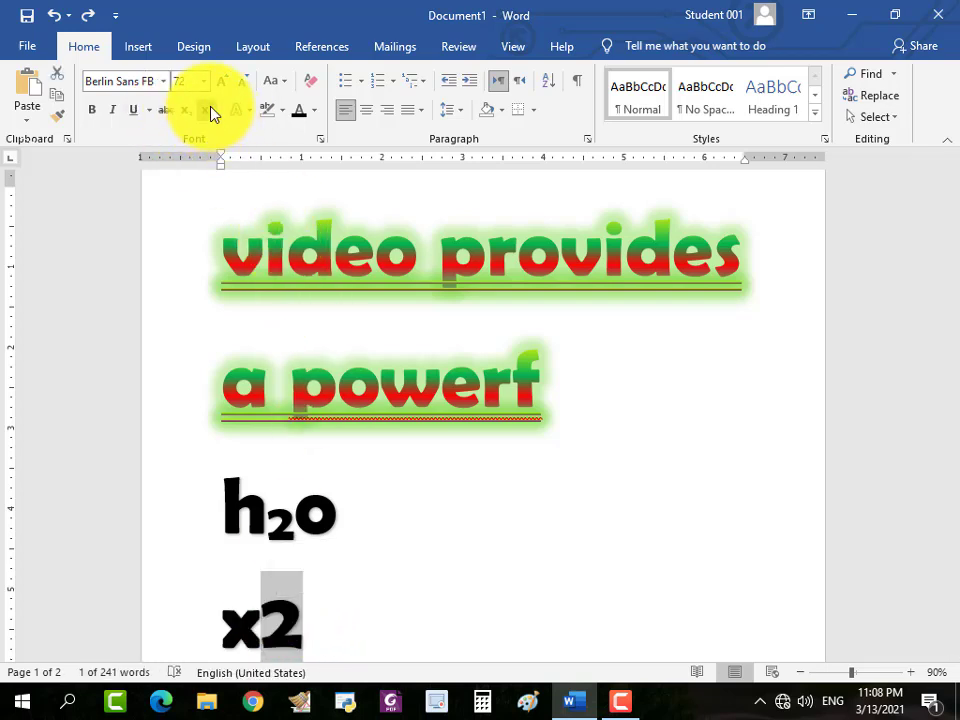
pyautogui.click(211, 113)
pyautogui.click(307, 614)
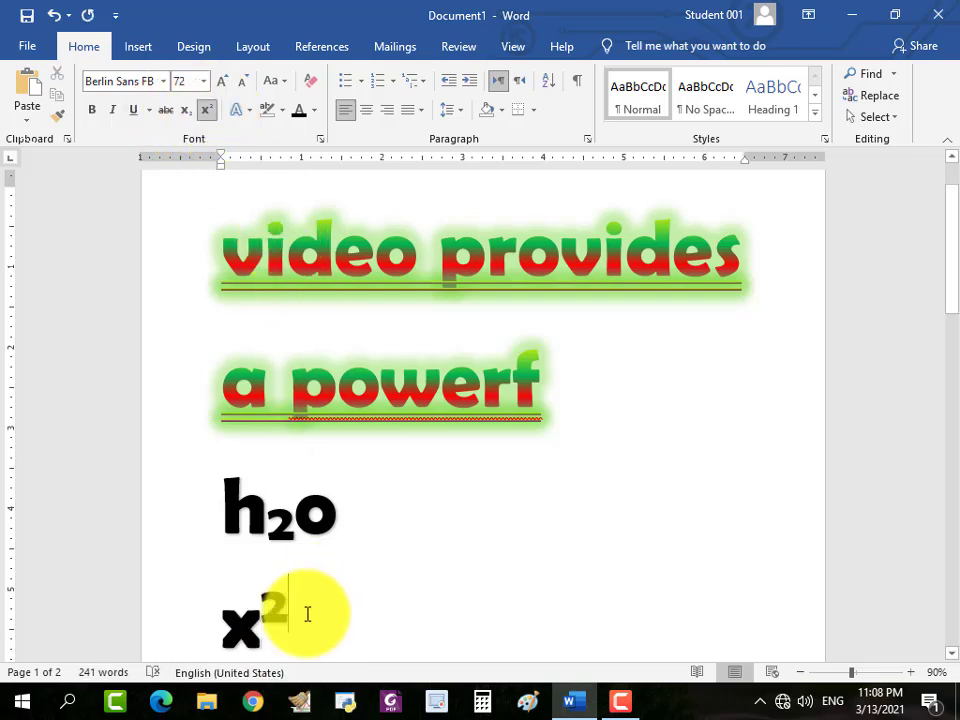
# Start a new paragraph below the "x2" line, turn superscript off and enter "y" as normal text.
pyautogui.press('Return')
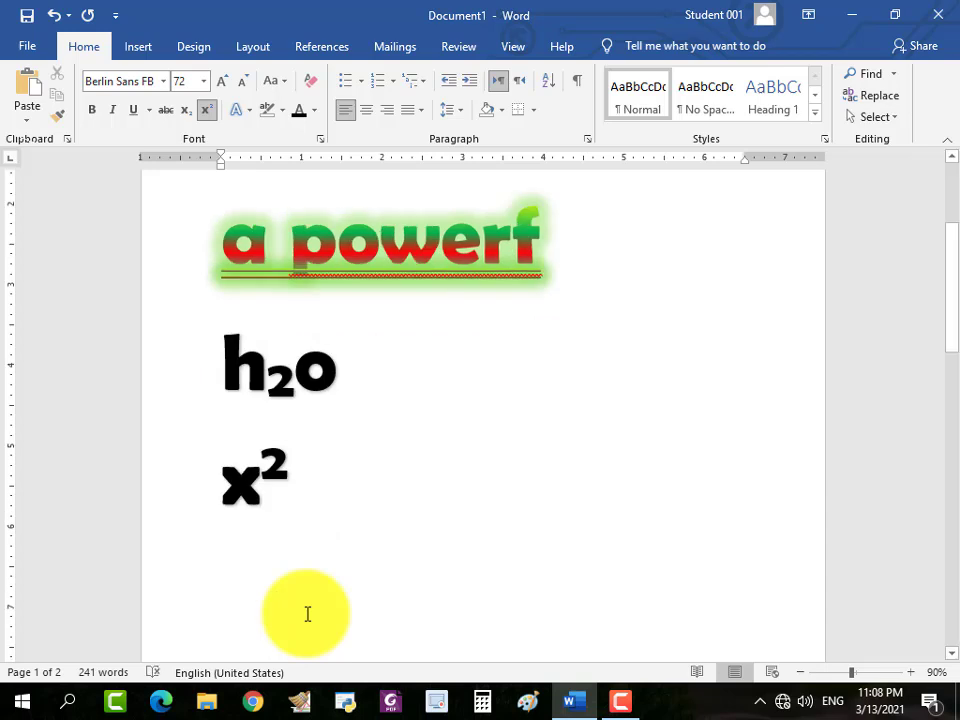
pyautogui.write('y')
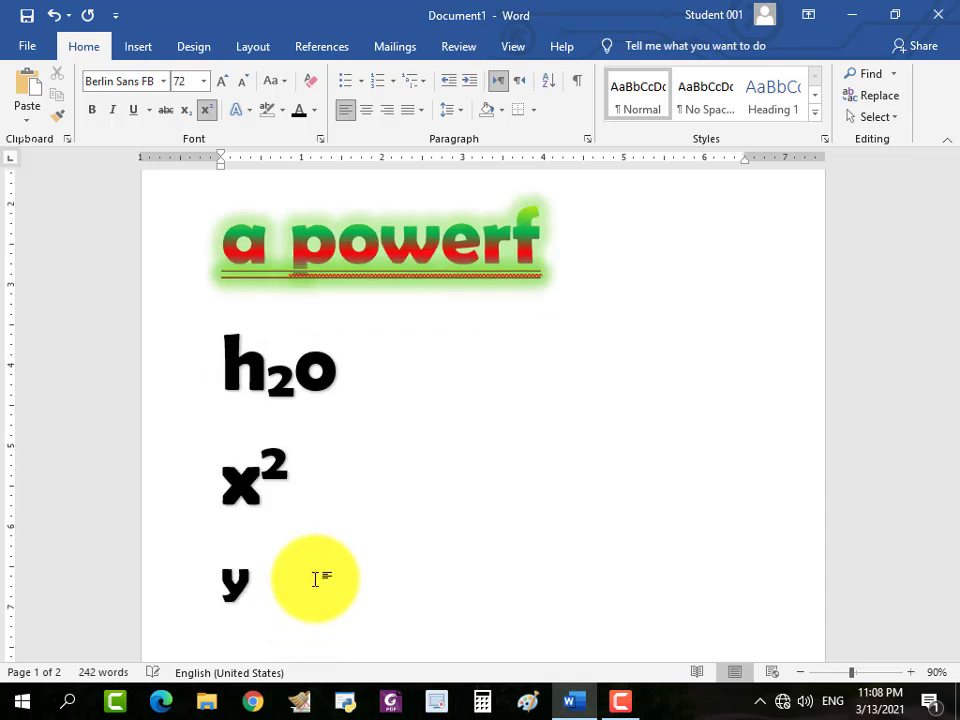
pyautogui.press('BackSpace')
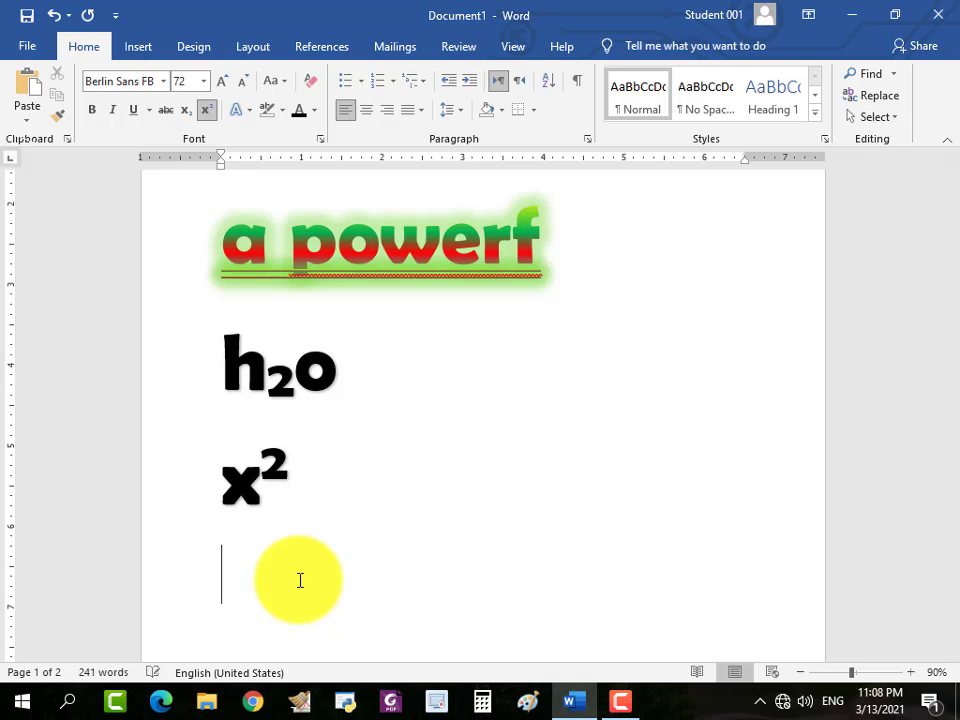
pyautogui.click(207, 108)
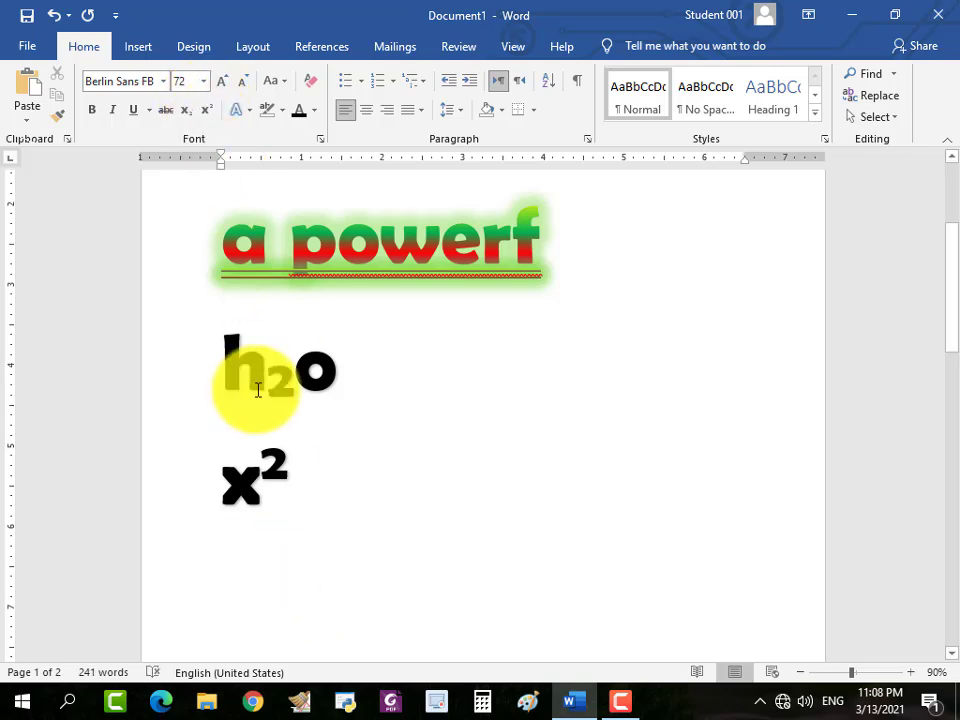
pyautogui.write('y')
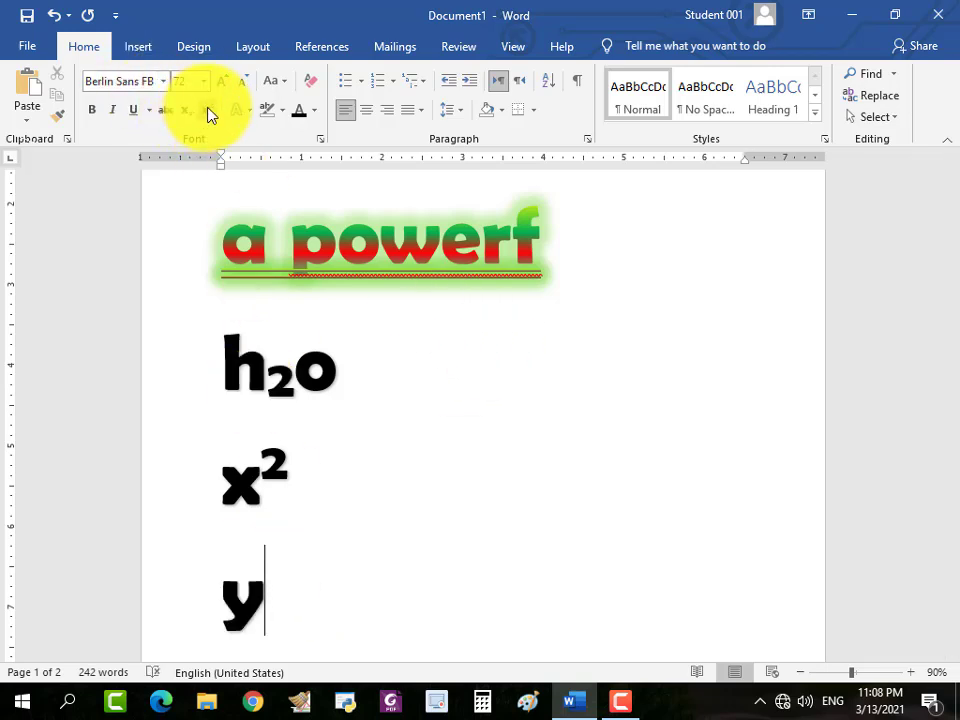
# Add a superscript 2 after the "y", followed by " + z" in normal text.
pyautogui.click(207, 108)
pyautogui.write('2')
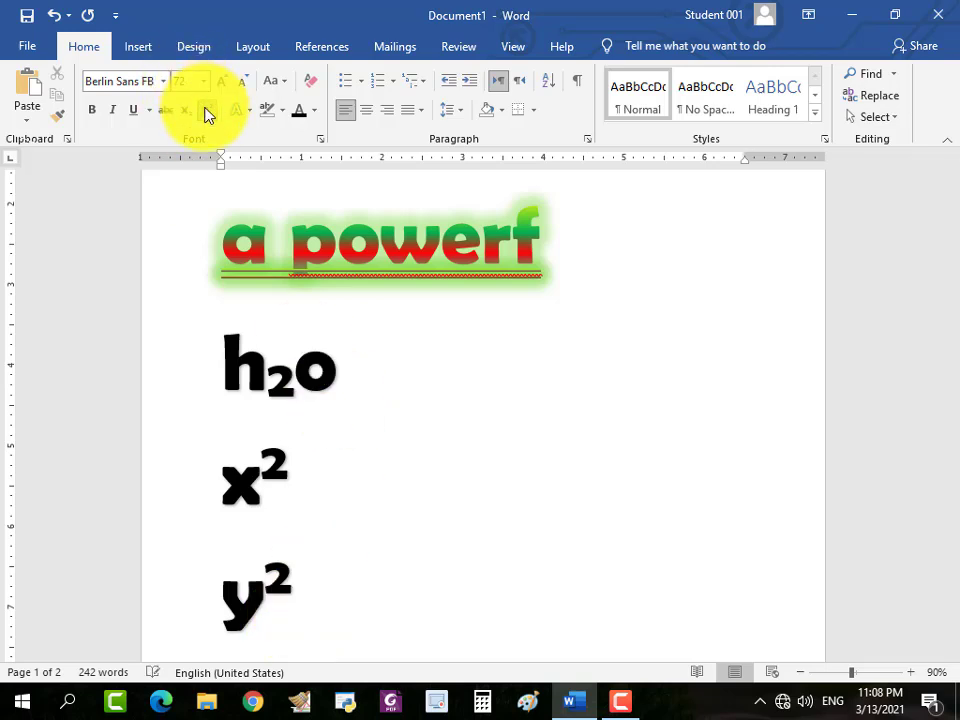
pyautogui.write('+')
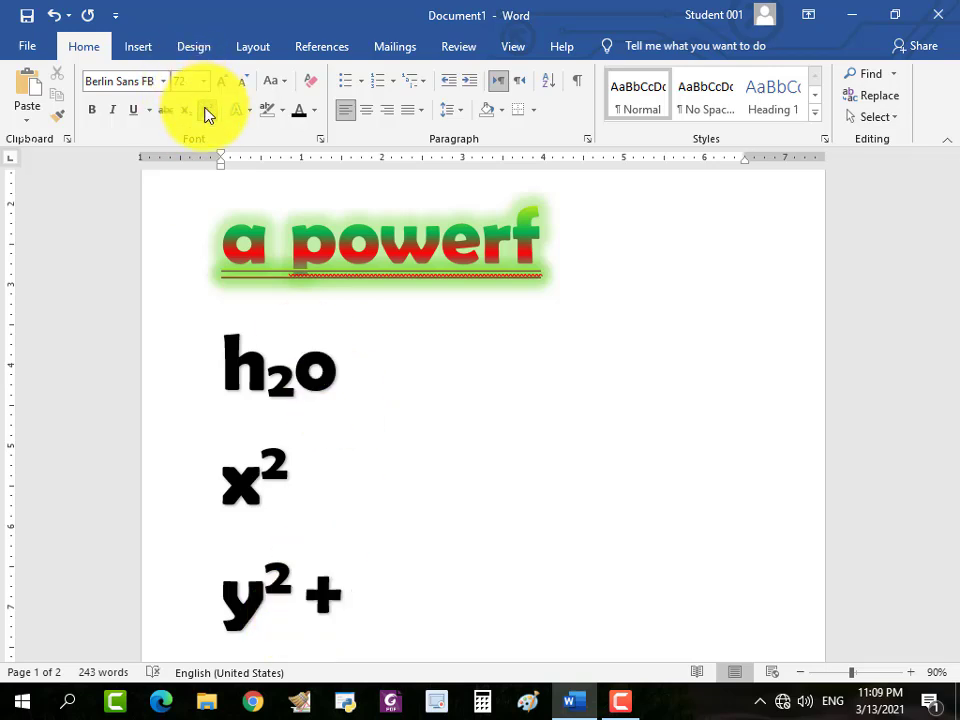
pyautogui.write(' z')
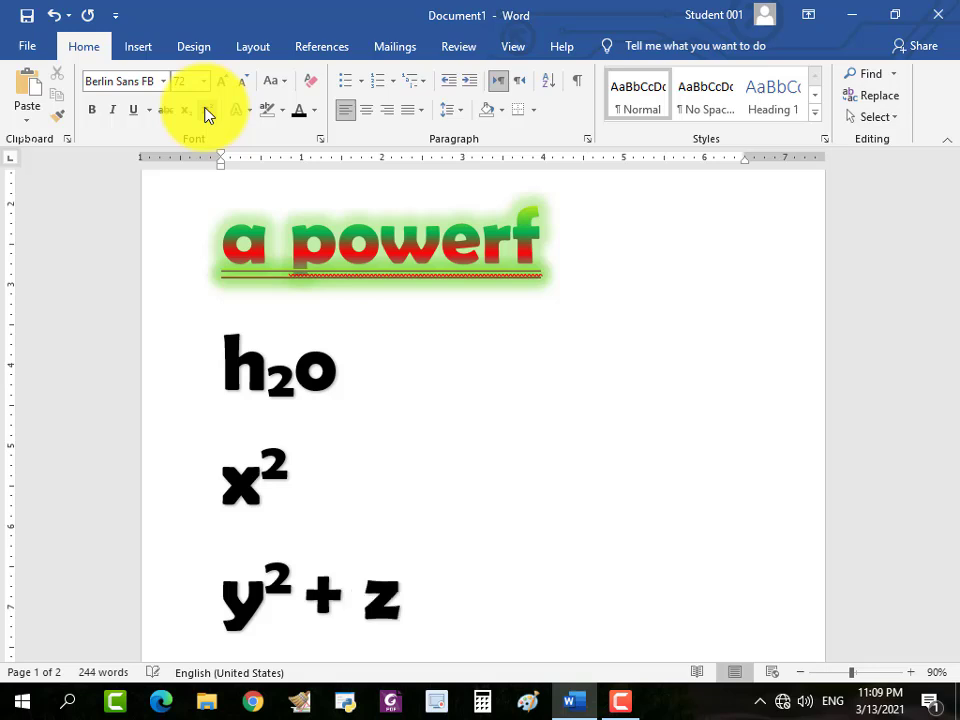
# Add a superscript 2 after the "z" and clear the font formatting of the "y2 + z2" line.
pyautogui.click(205, 111)
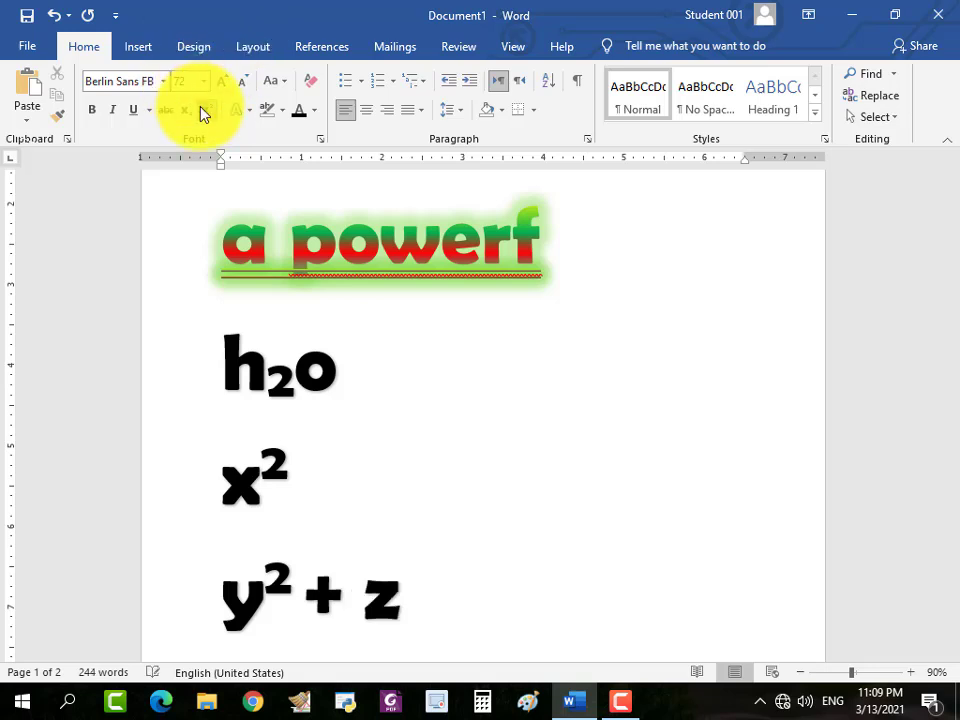
pyautogui.write('2')
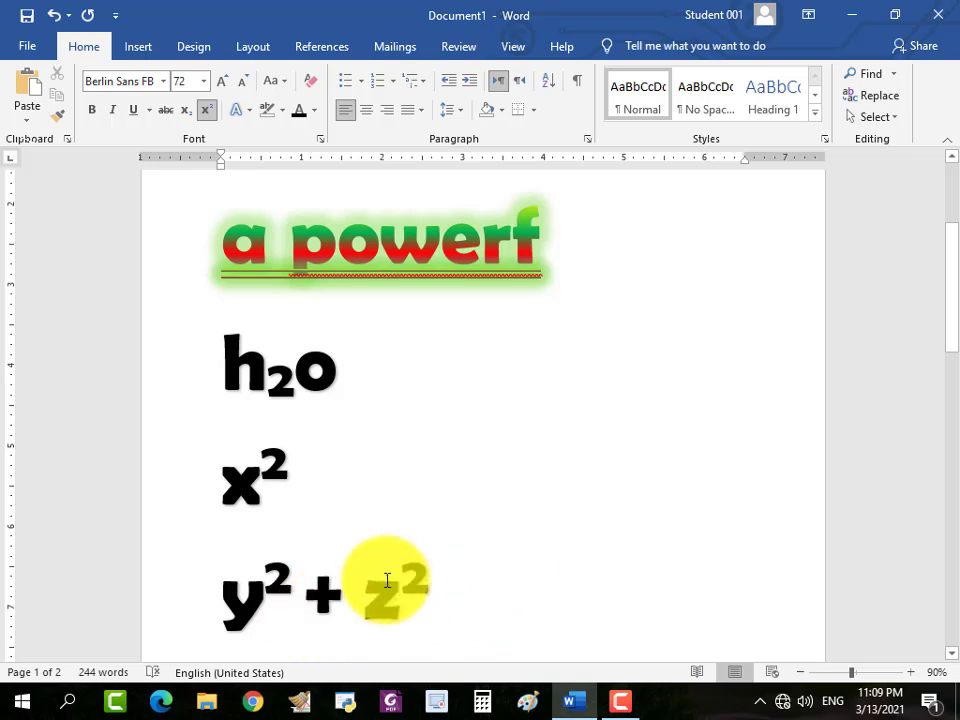
pyautogui.click(311, 82)
# Clear all formatting from the large gradient-filled text "video provides a powerf".
pyautogui.moveTo(538, 259); pyautogui.dragTo(214, 214)
pyautogui.scroll(2, 363, 335)
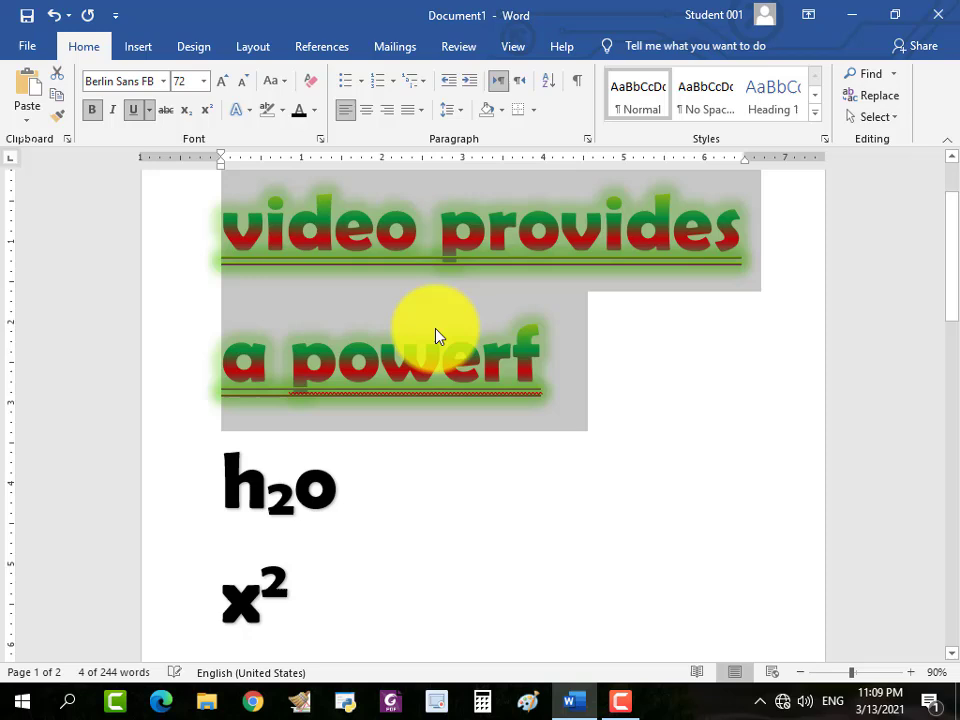
pyautogui.click(309, 83)
pyautogui.scroll(2, 330, 265)
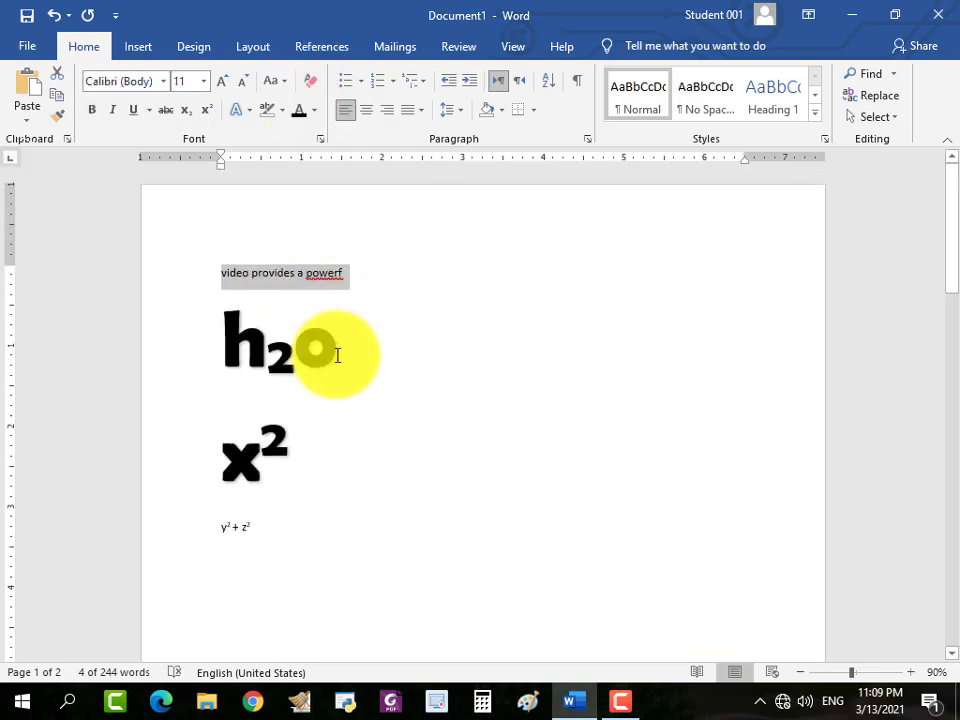
# Clear all formatting from the underlined text "way to help you prove your point. when you click online video, you can" and undo the clearing.
pyautogui.scroll(-3, 448, 416)
pyautogui.scroll(-2, 440, 441)
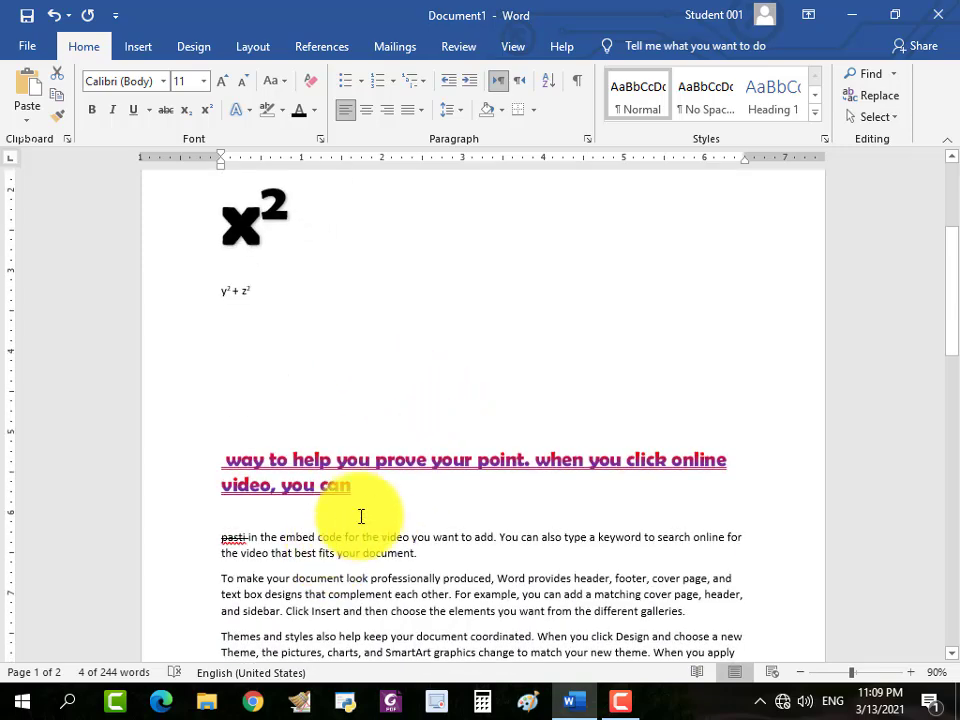
pyautogui.moveTo(356, 494); pyautogui.dragTo(208, 467)
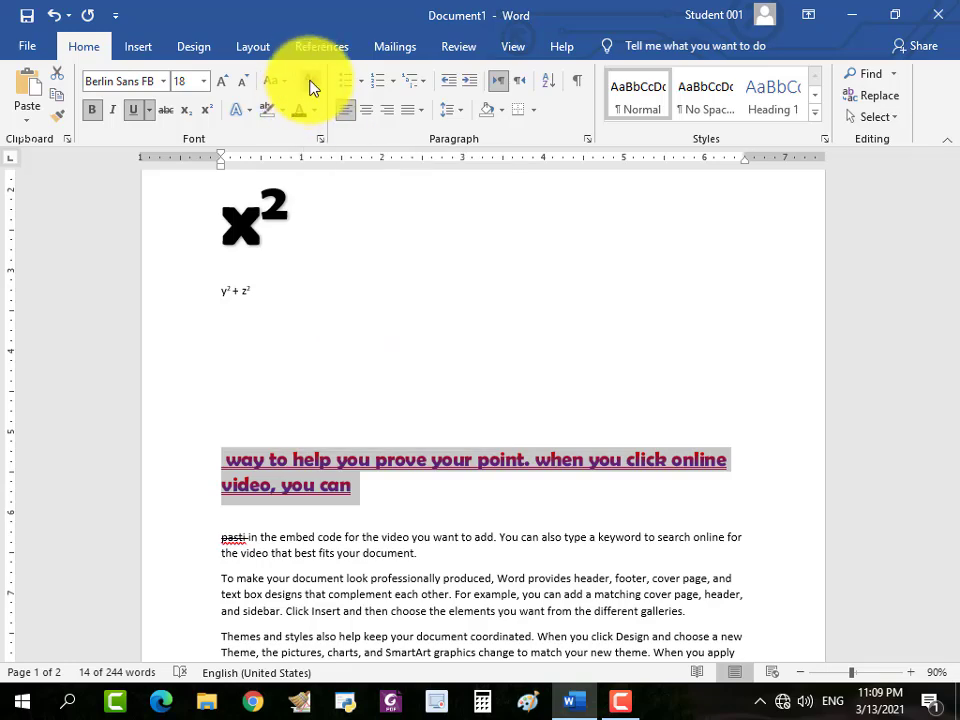
pyautogui.click(310, 84)
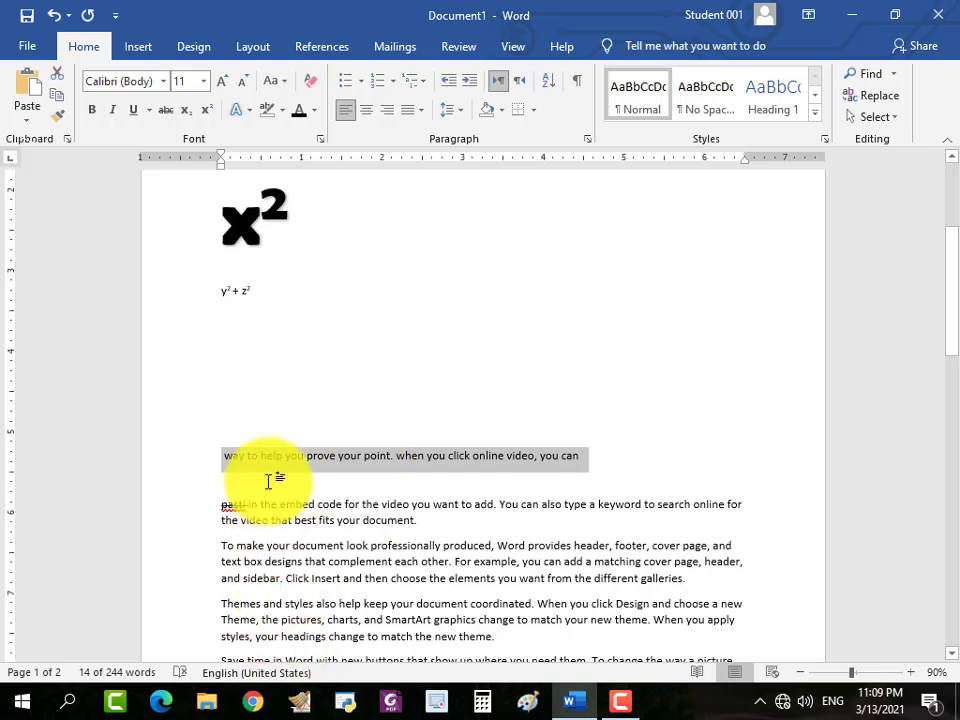
pyautogui.hotkey('ctrl', 'z')
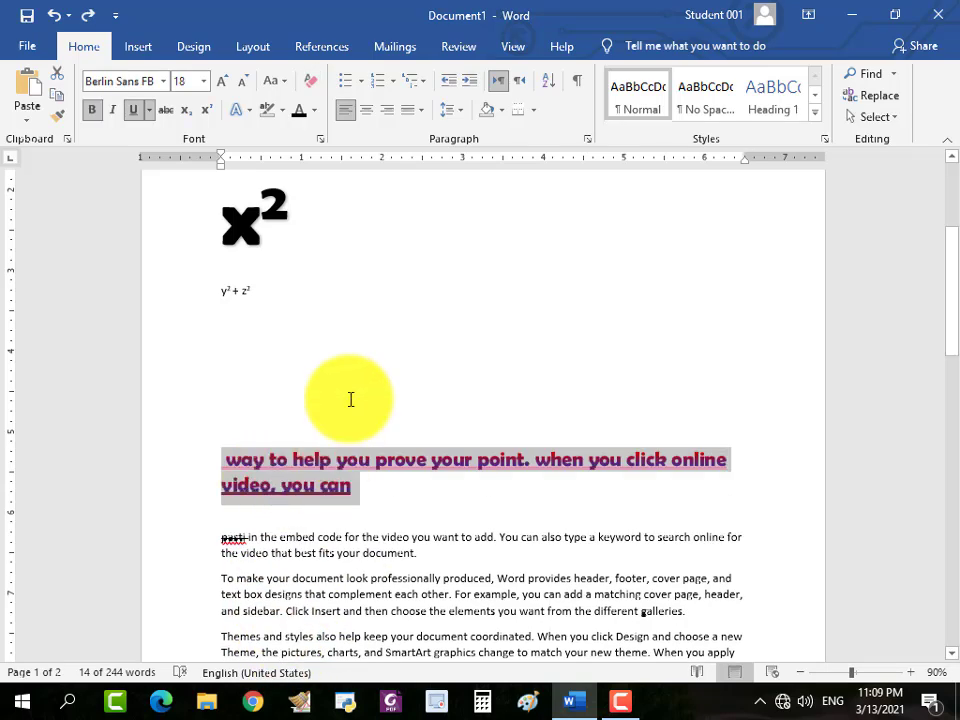
# Enter "ctrl" on the empty line between the "y2 + z2" line and the underlined "way to help you" text.
pyautogui.click(351, 399)
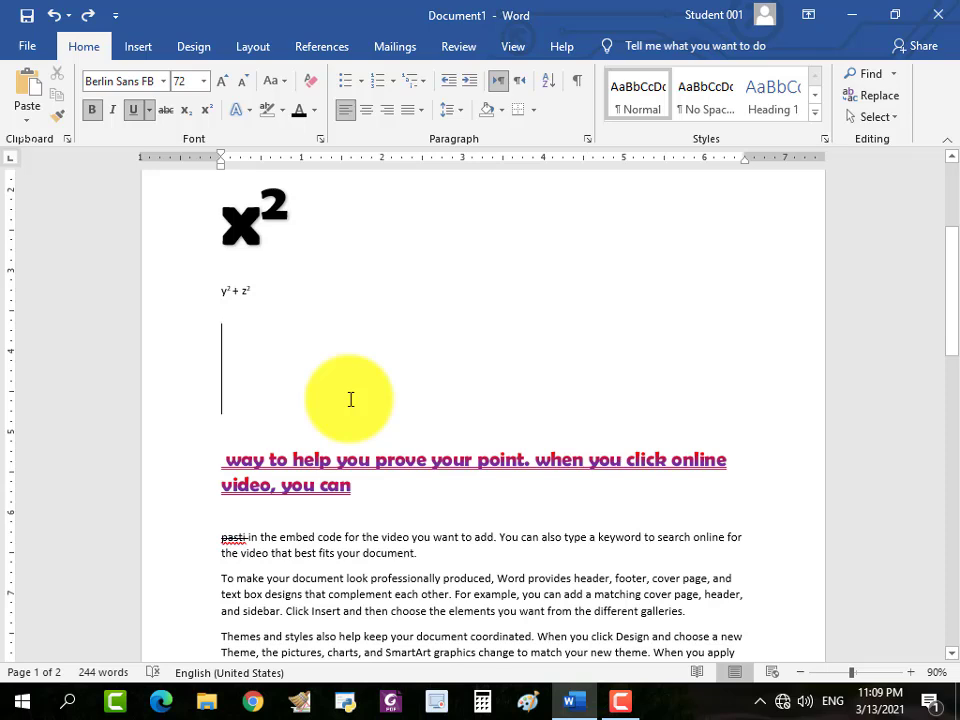
pyautogui.write('c')
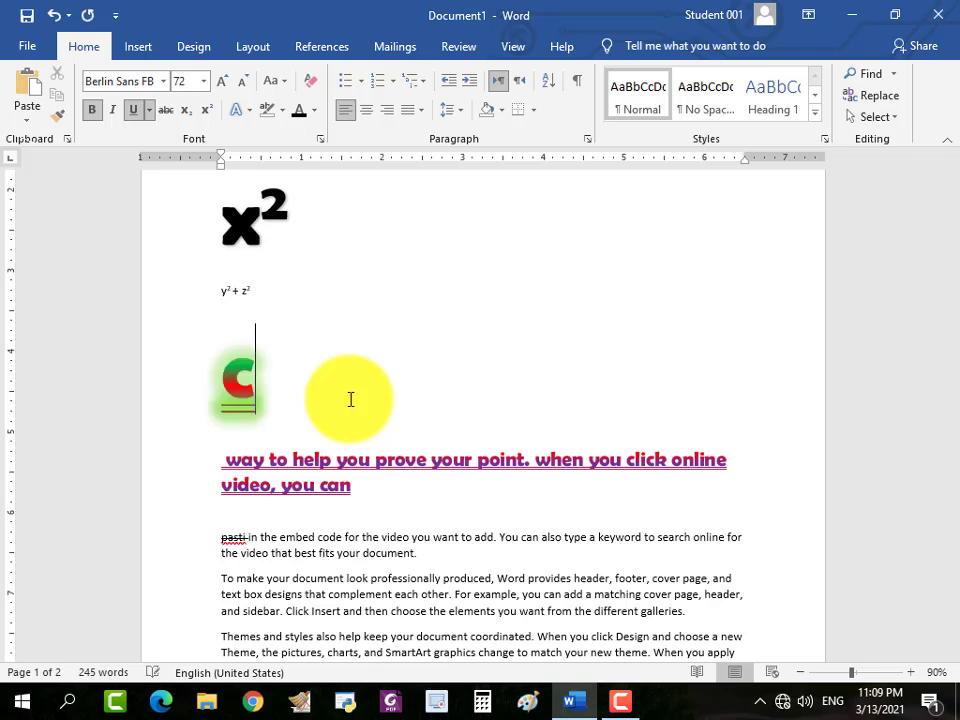
pyautogui.write('trl')
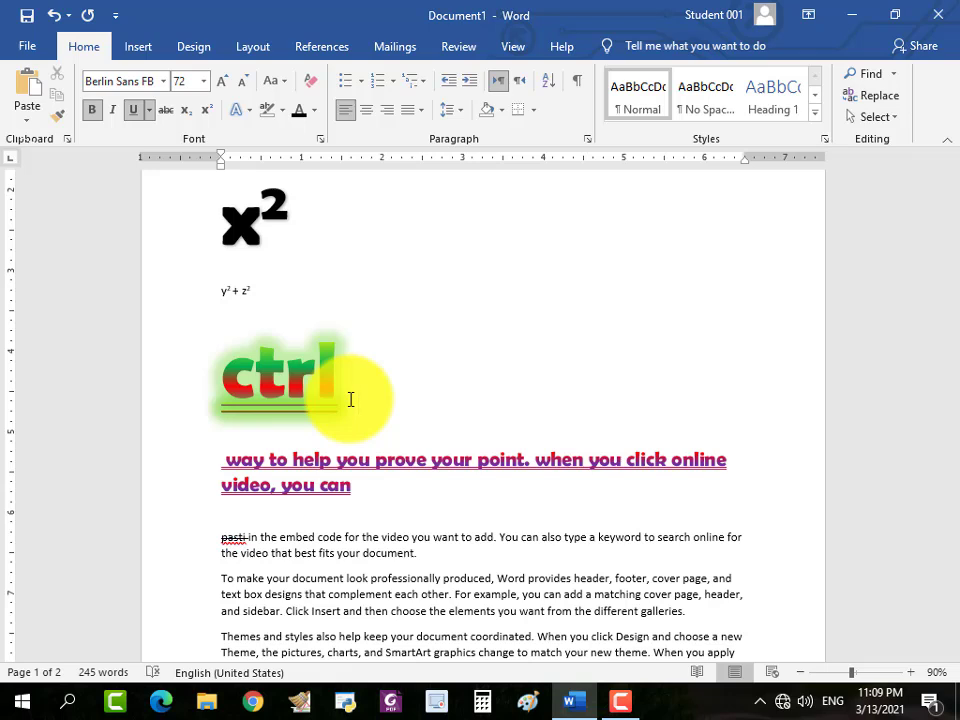
# Undo and redo the entry of "ctrl" twice, ending with a redo.
pyautogui.hotkey('ctrl', 'z')
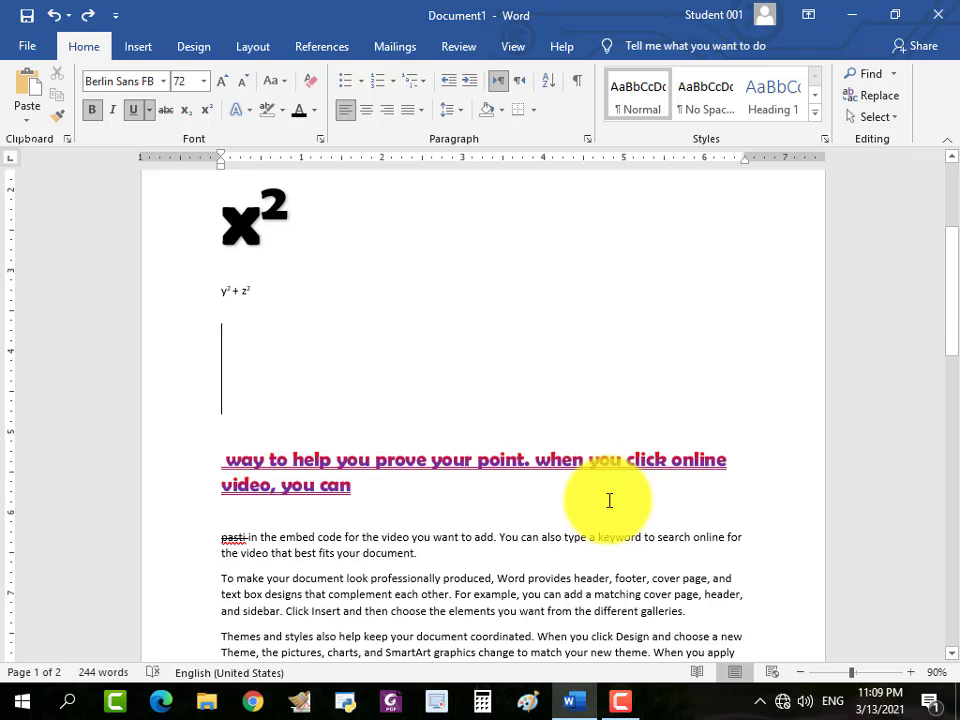
pyautogui.hotkey('ctrl', 'y')
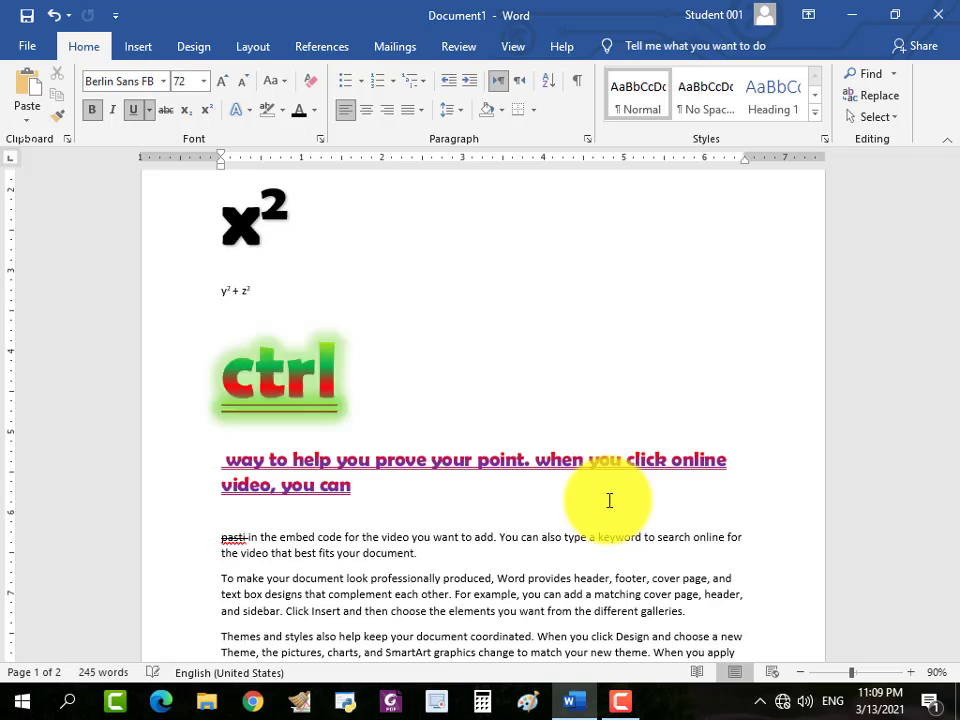
pyautogui.hotkey('ctrl', 'z')
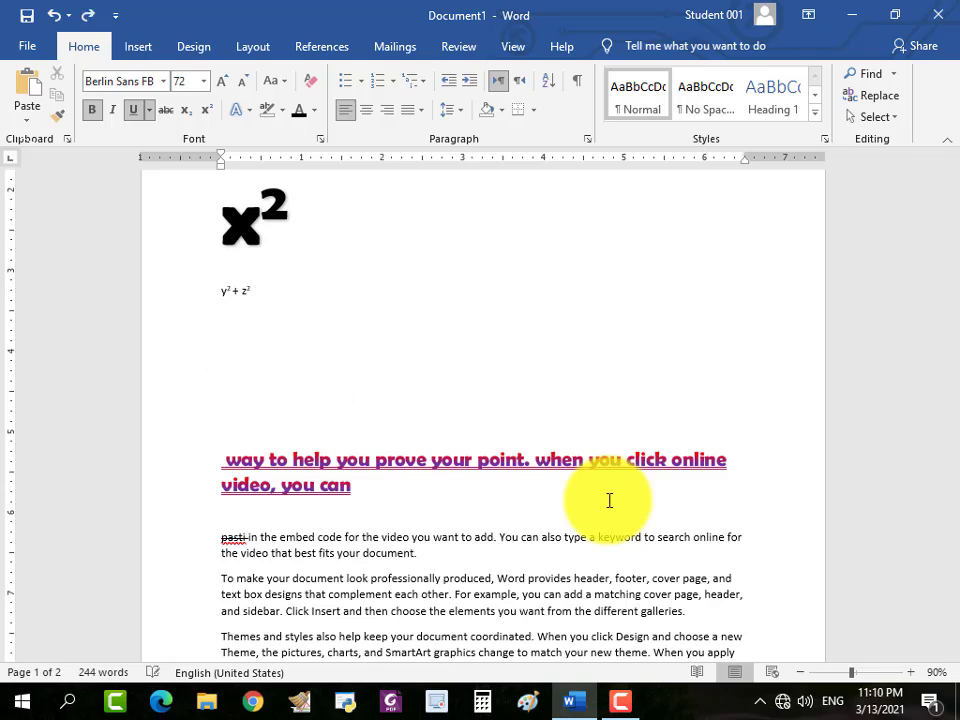
pyautogui.hotkey('ctrl', 'y')
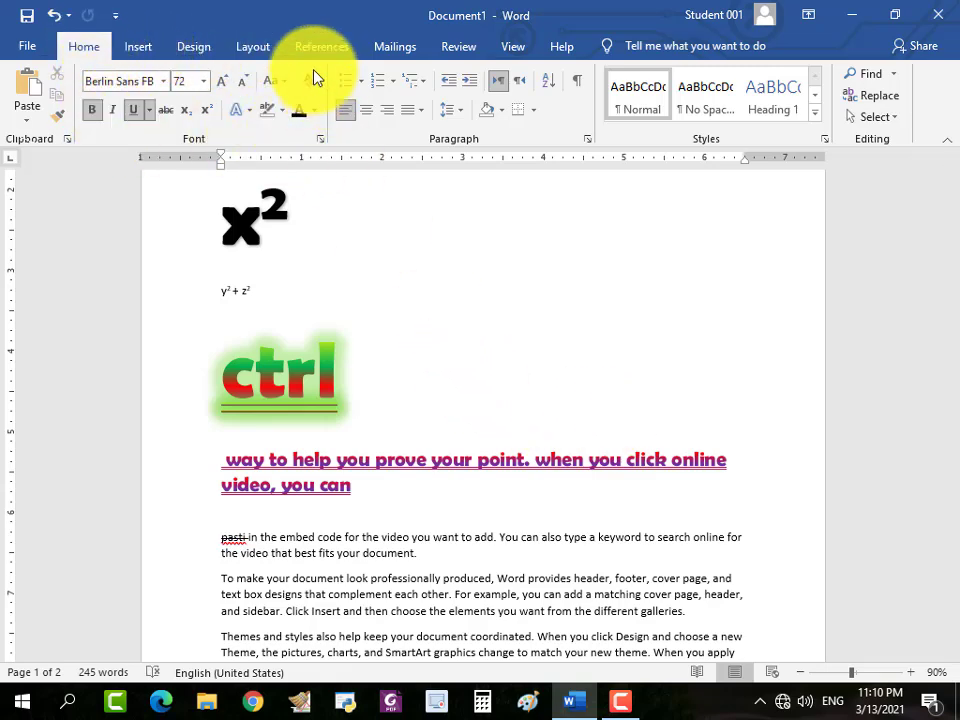
# Insert a blank line at the start of the document, followed by the lines "Home" and "Font" above "video provides a powerf".
pyautogui.scroll(5, 545, 366)
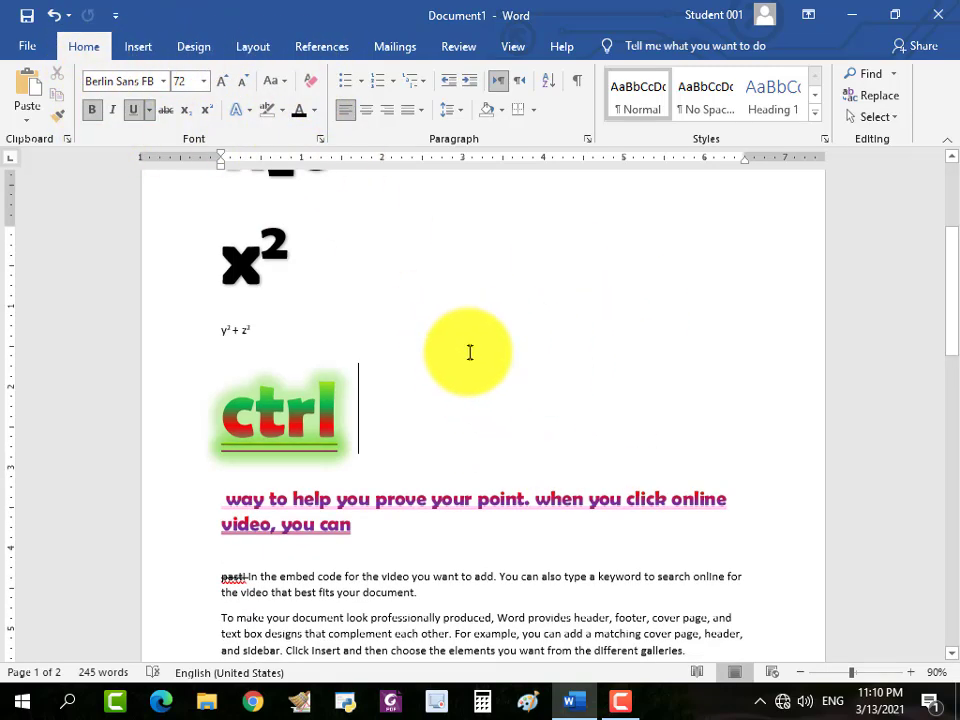
pyautogui.click(223, 272)
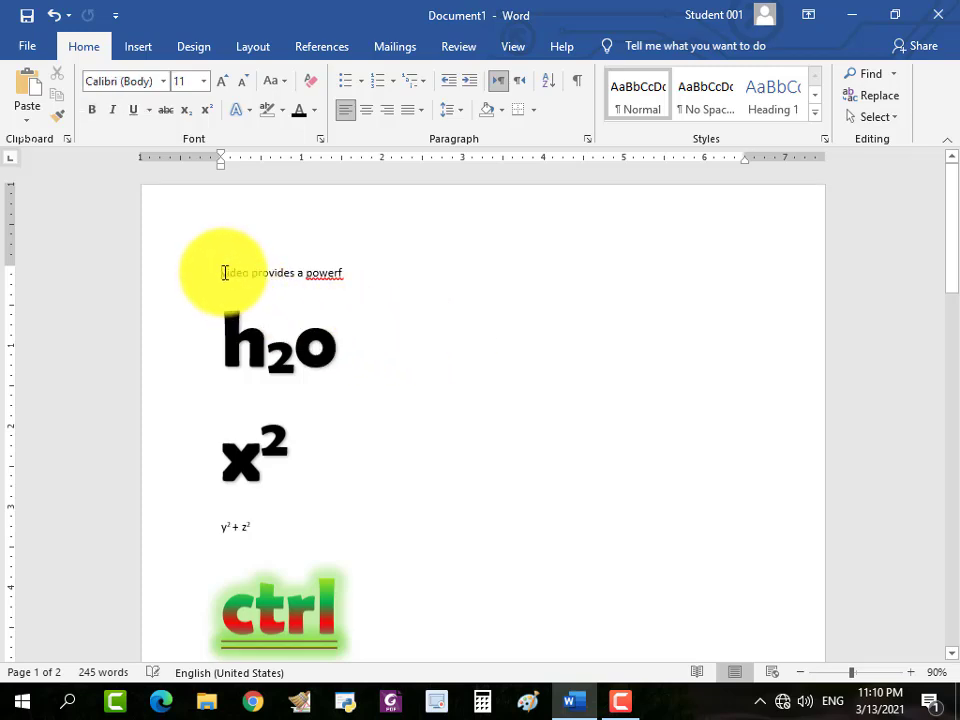
pyautogui.press('Return')
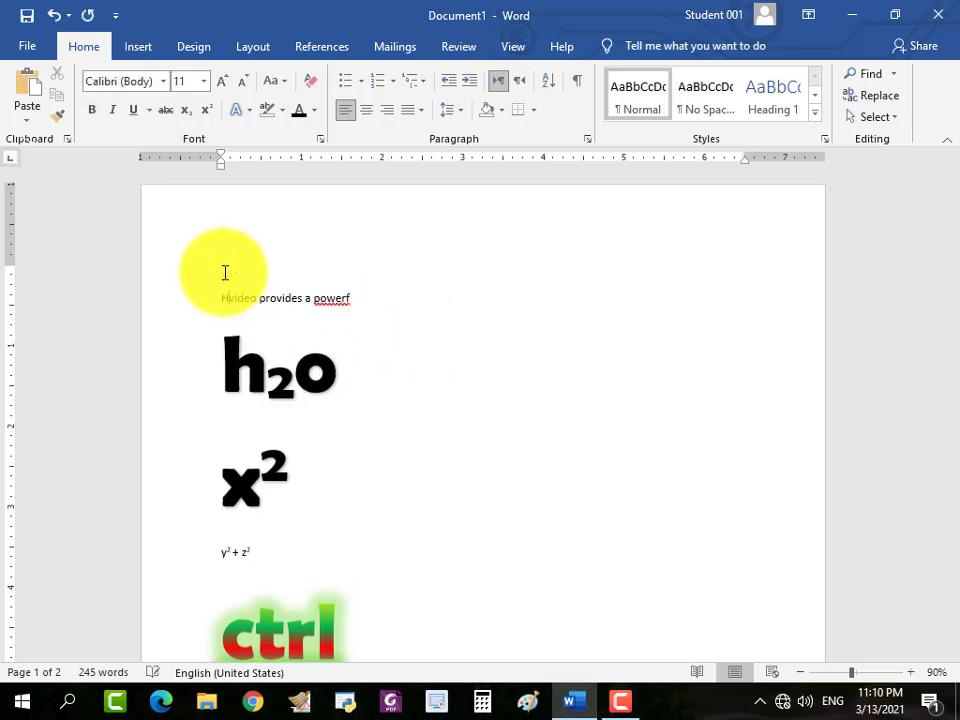
pyautogui.write('Home')
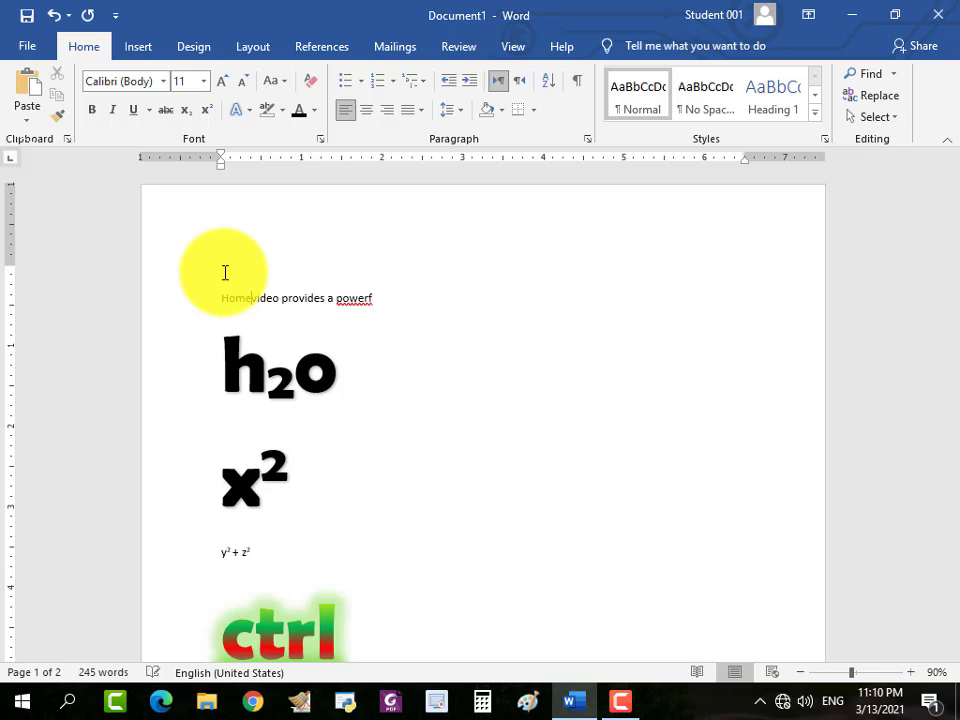
pyautogui.write('\\')
pyautogui.press('BackSpace')
pyautogui.press('BackSpace')
pyautogui.press('BackSpace')
pyautogui.press('BackSpace')
pyautogui.press('BackSpace')
pyautogui.press('BackSpace')
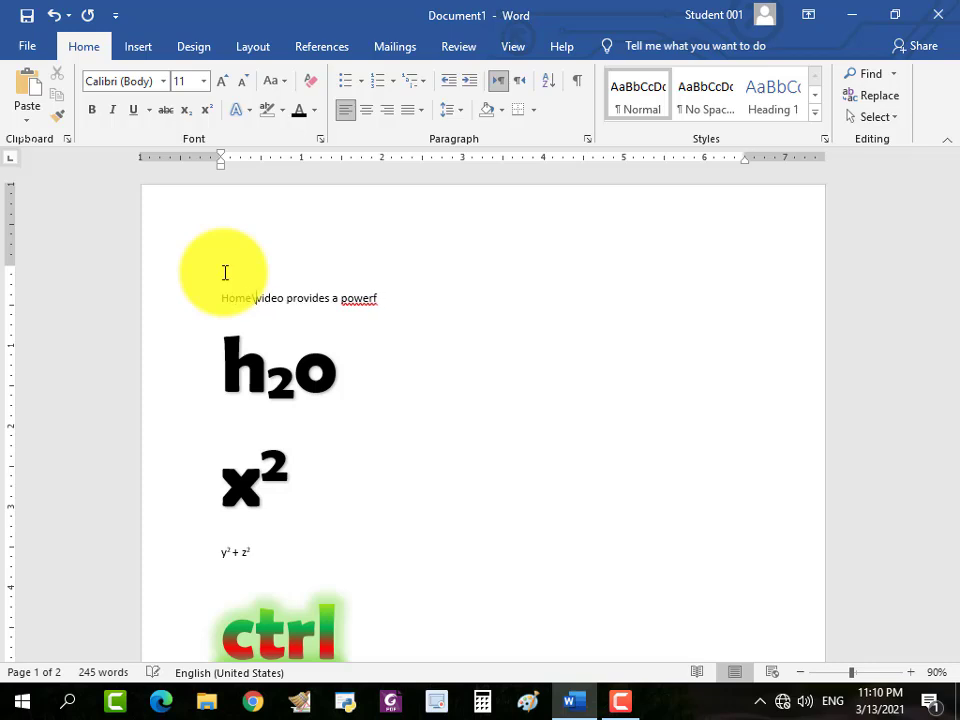
pyautogui.write('Home')
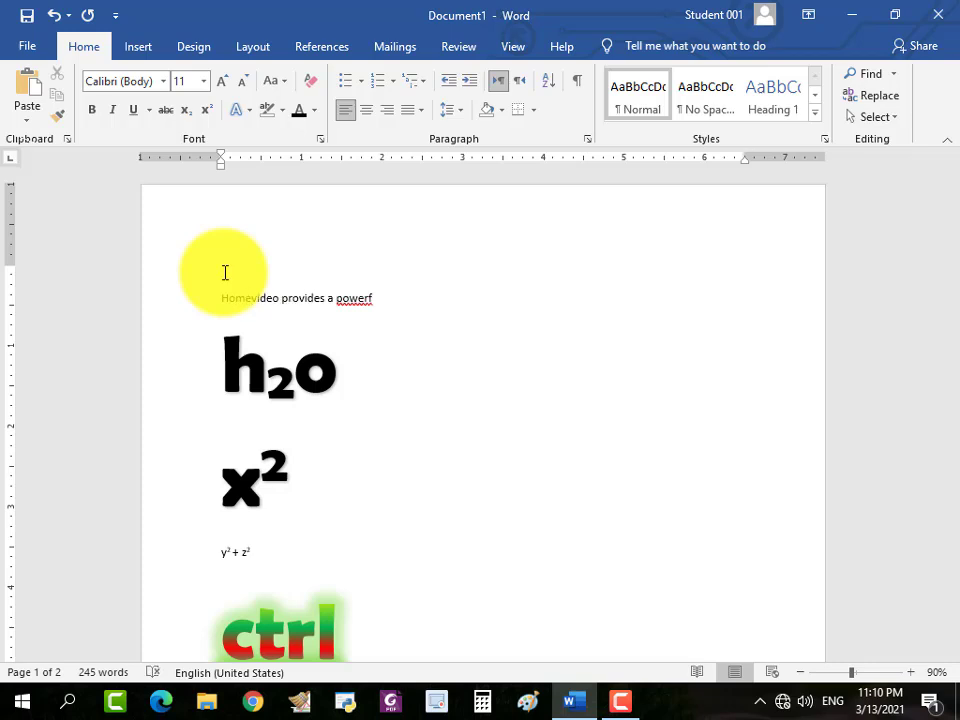
pyautogui.press('Return')
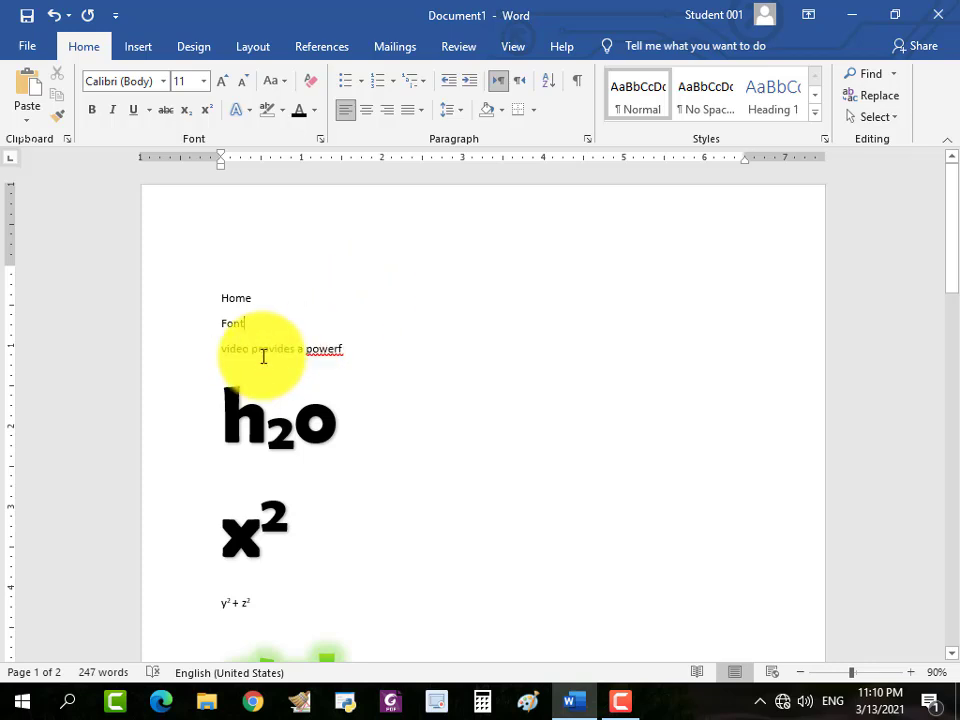
pyautogui.moveTo(246, 324); pyautogui.dragTo(219, 306)
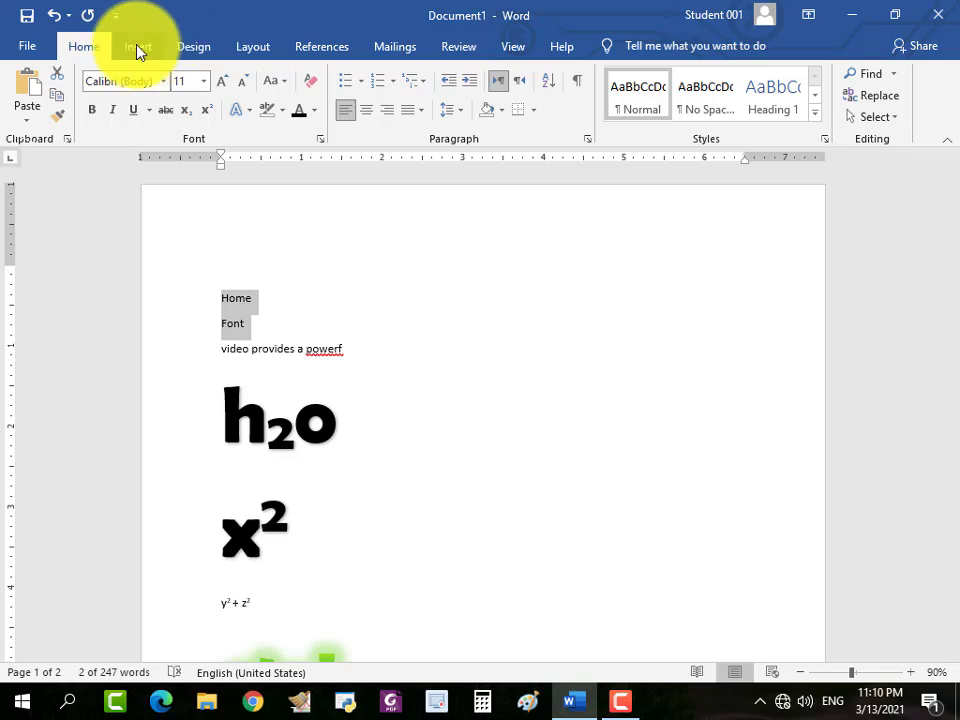
pyautogui.click(192, 52)
pyautogui.click(251, 48)
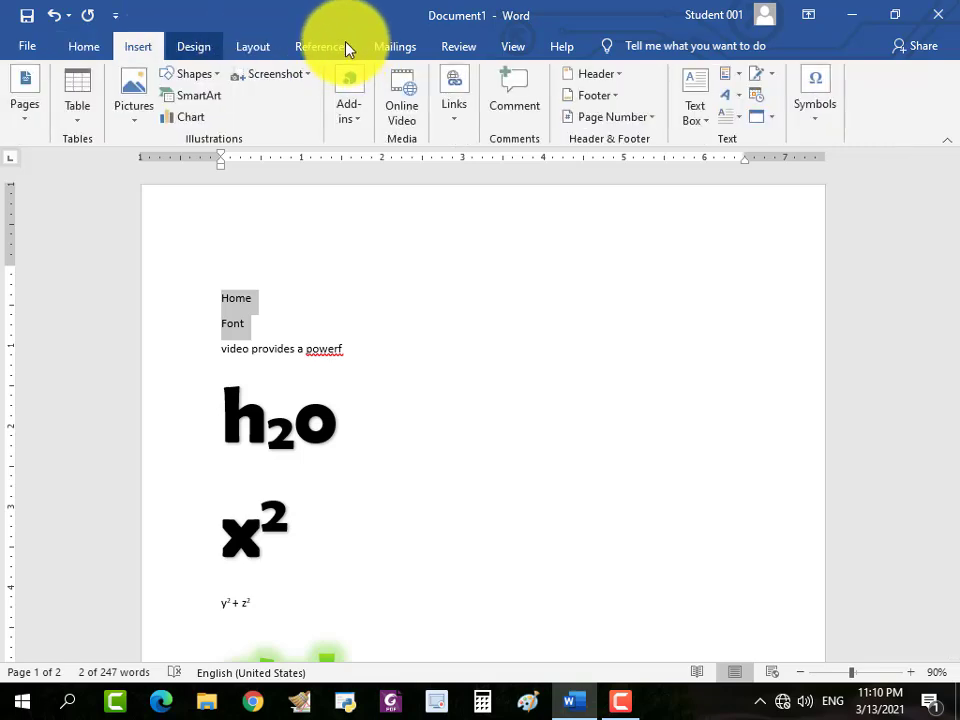
pyautogui.click(333, 52)
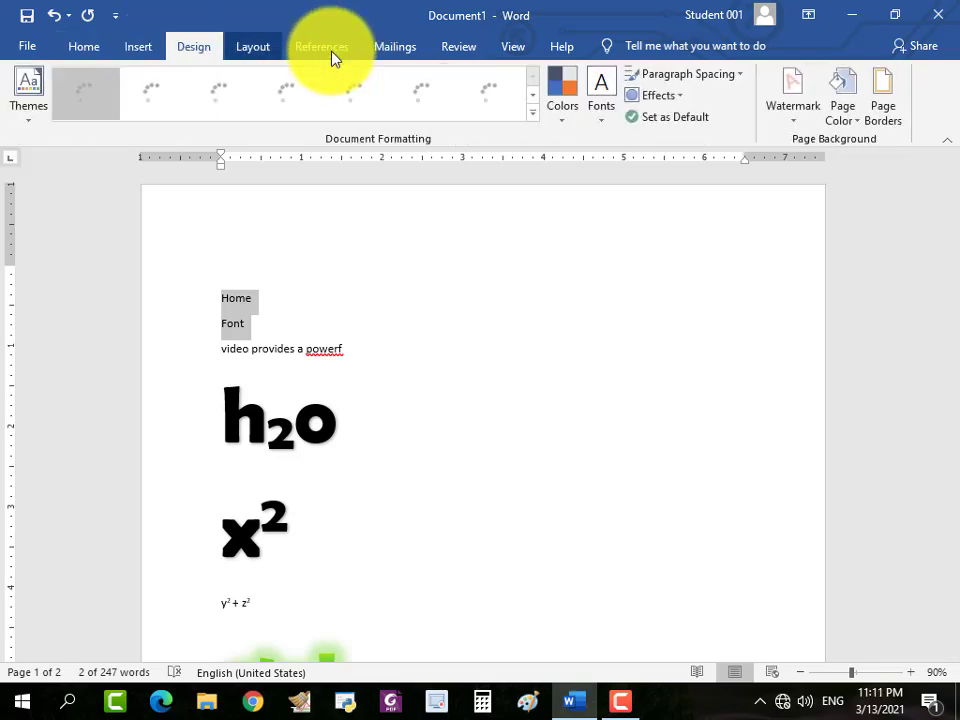
pyautogui.click(392, 50)
pyautogui.click(468, 48)
pyautogui.click(520, 48)
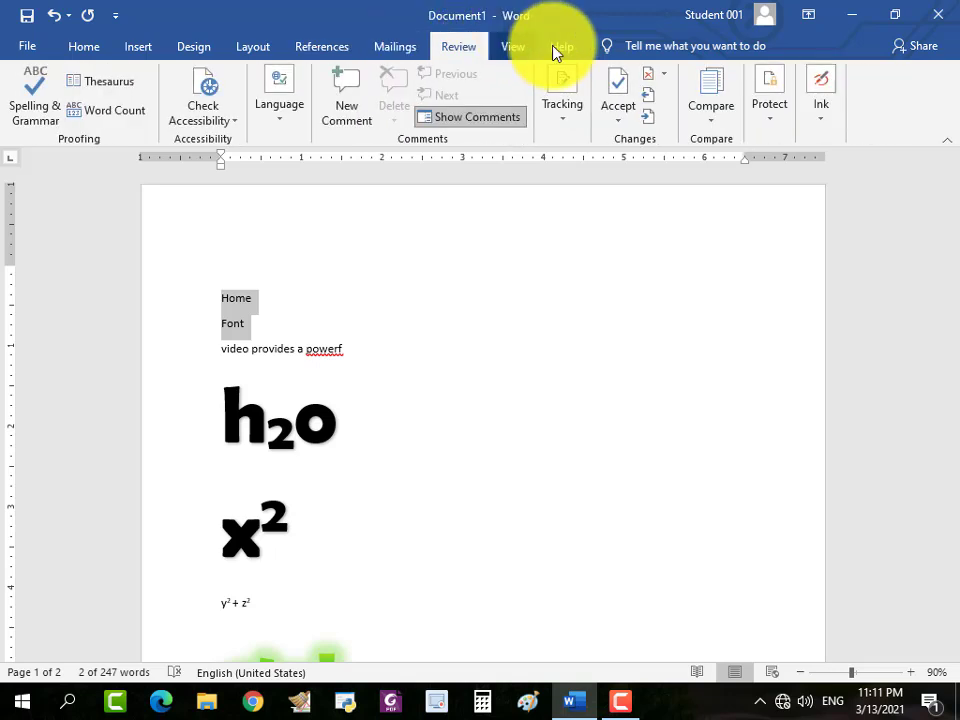
pyautogui.click(556, 50)
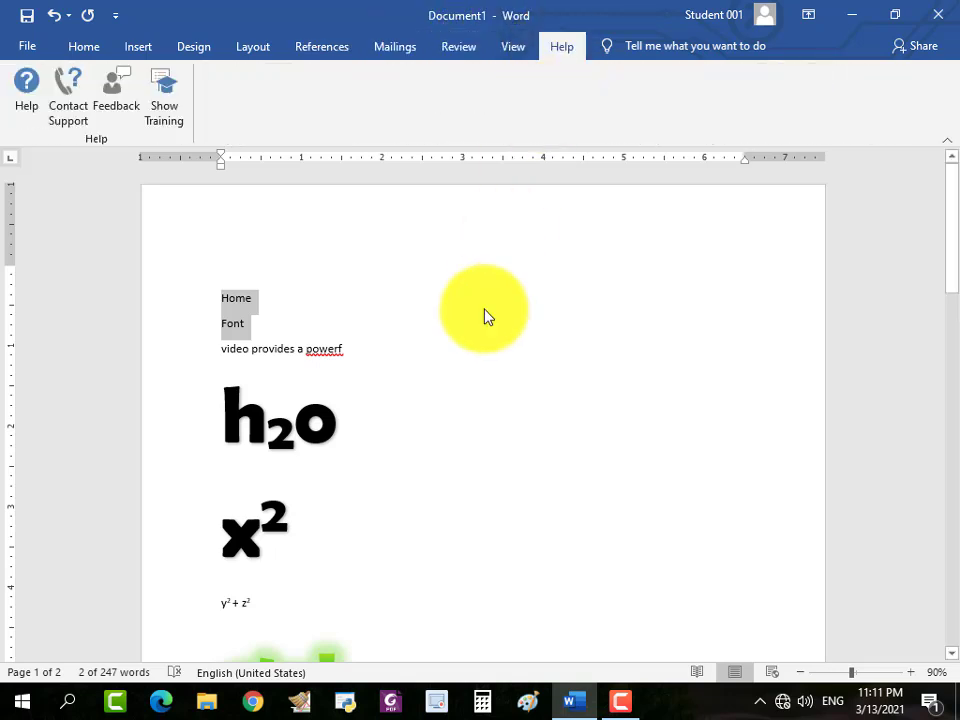
pyautogui.click(259, 331)
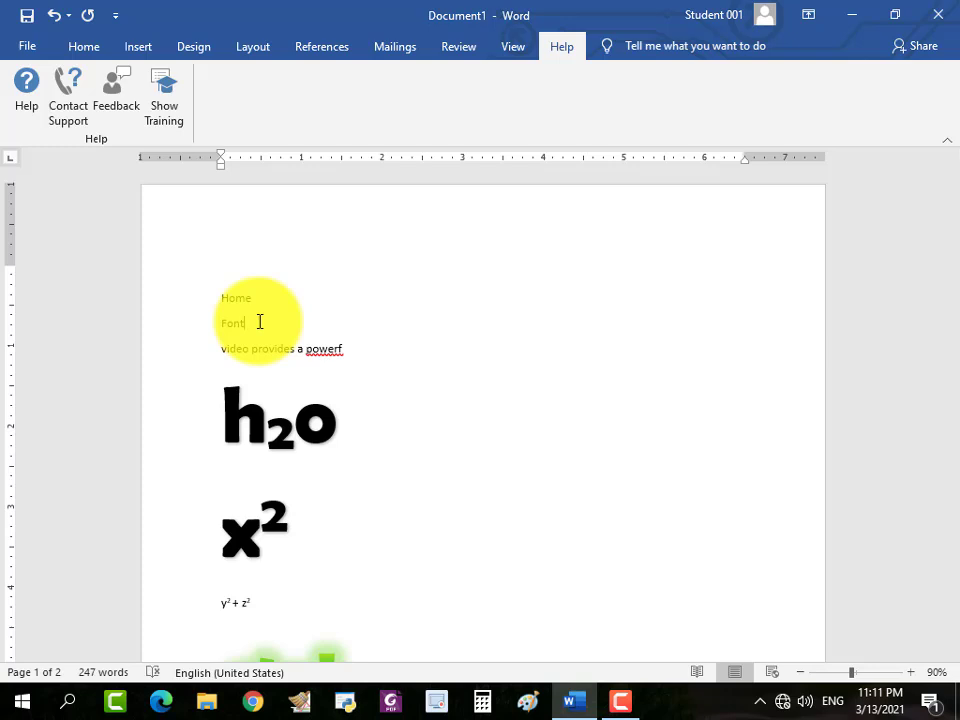
pyautogui.click(617, 708)
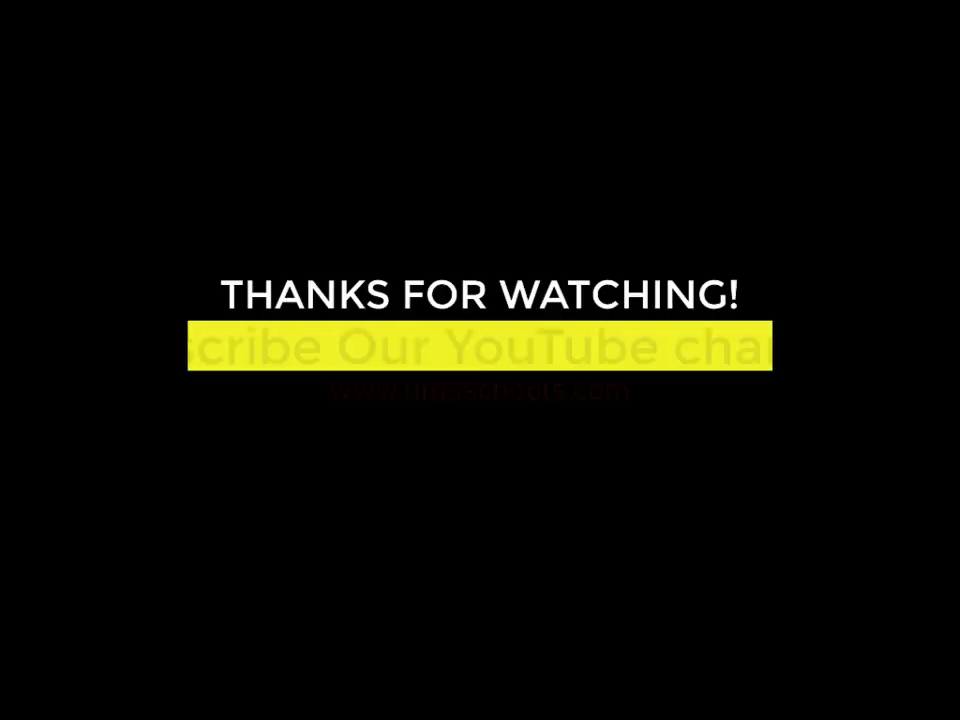